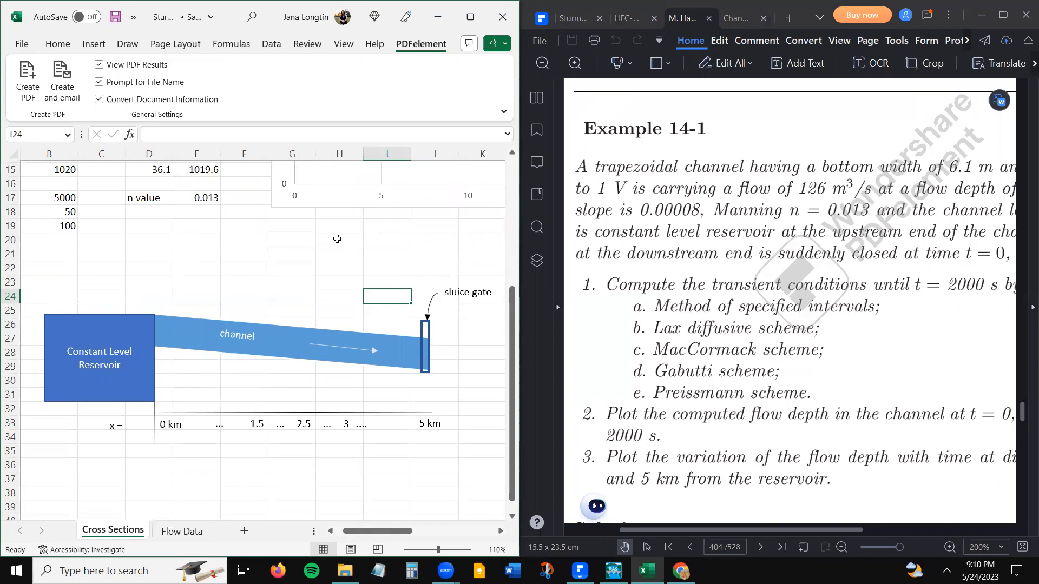
- Read the full Example 14-1 problem statement in the PDF, including the text cut off at the page edge
left_click(337, 239)
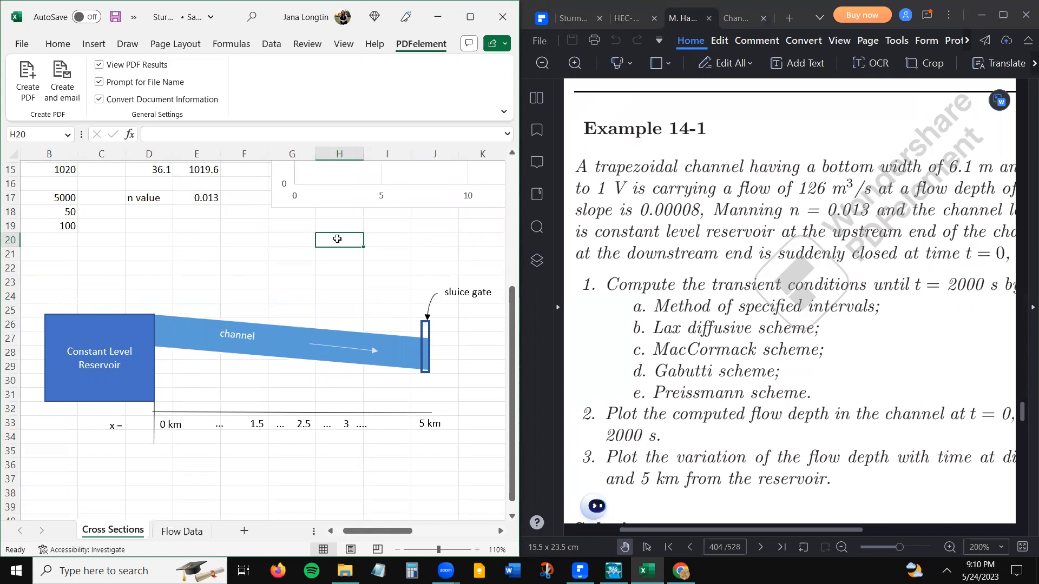
left_click(239, 219)
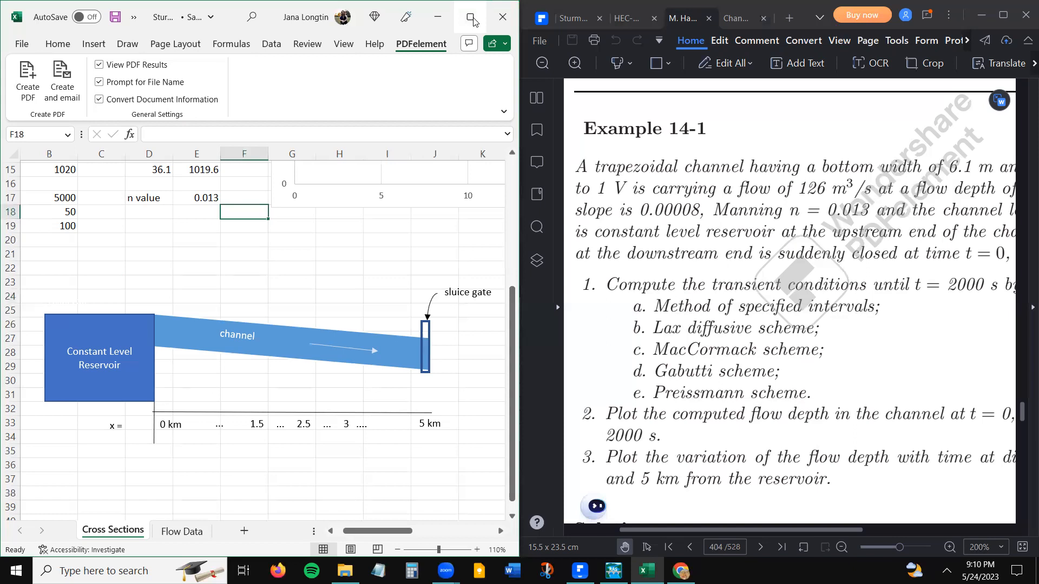
left_click_drag(790, 307, 774, 309)
left_click(857, 351)
left_click_drag(857, 352, 705, 357)
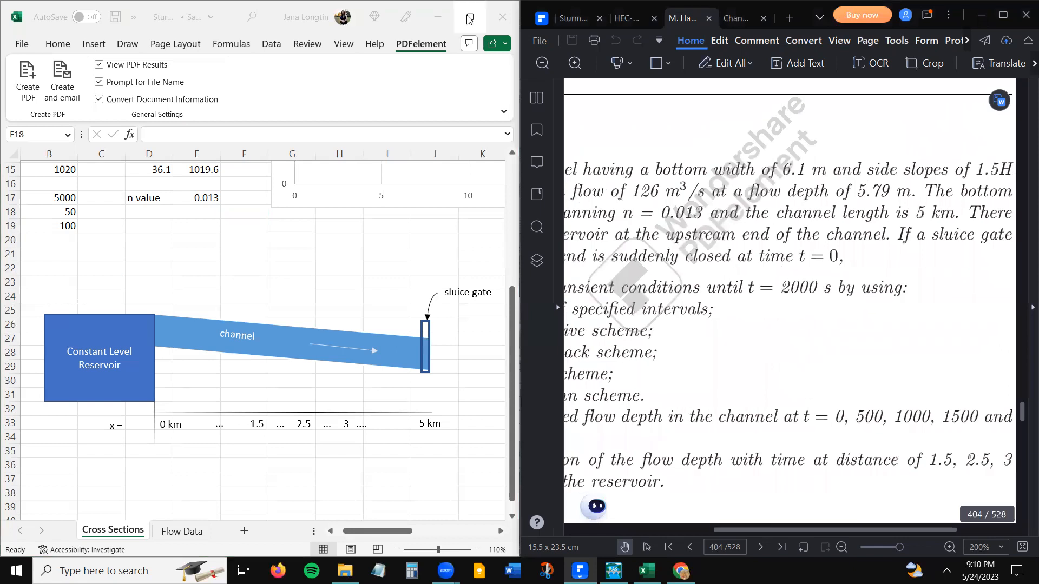
- Maximize the Cross Sections workbook and widen column A so the channel parameter labels fit
left_click(470, 18)
left_click(292, 284)
scroll(294, 288, "up", 4)
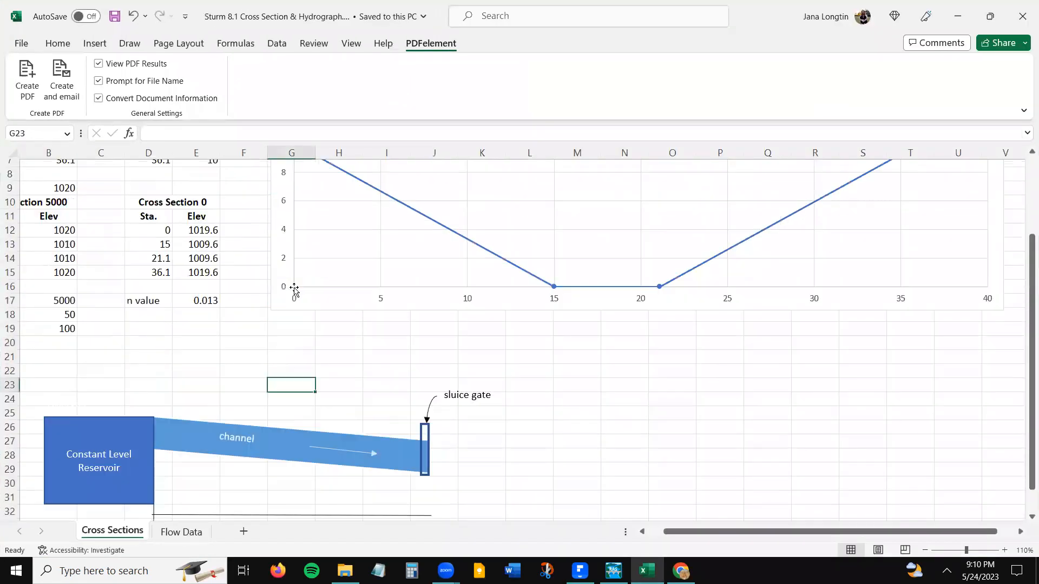
scroll(296, 292, "up", 1)
scroll(296, 291, "left", 1)
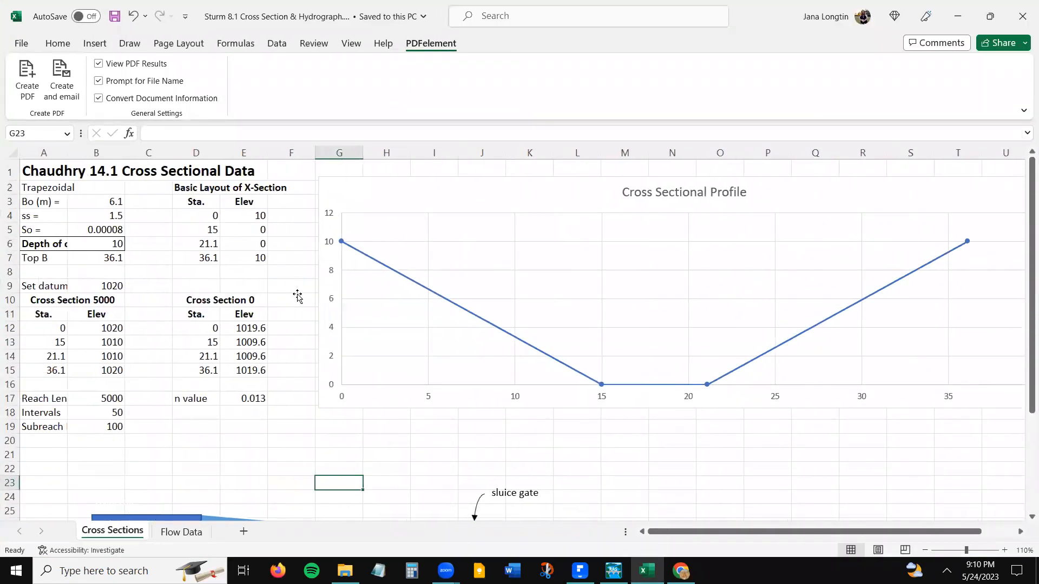
left_click_drag(67, 153, 102, 154)
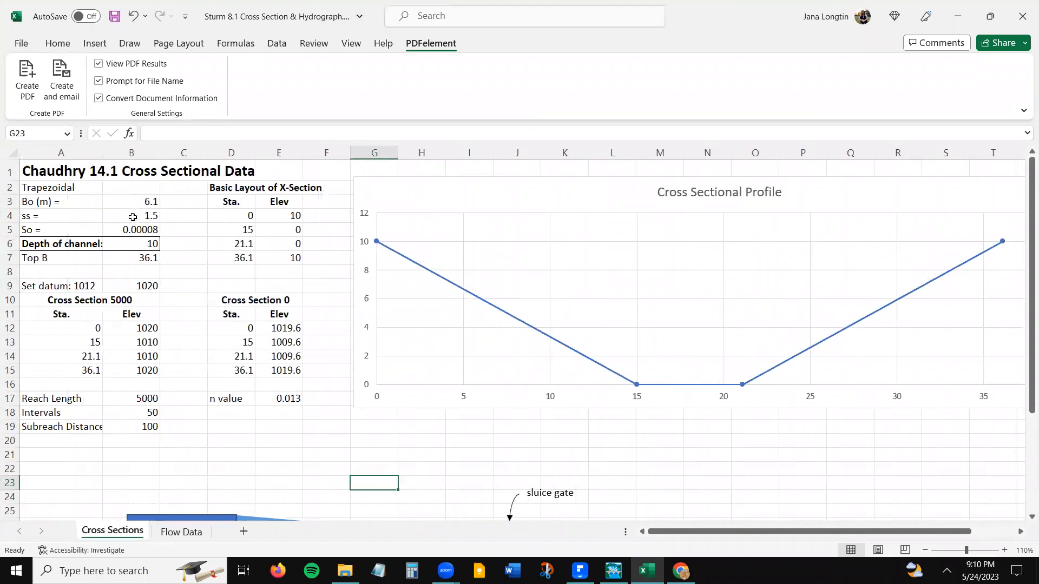
left_click_drag(138, 201, 138, 229)
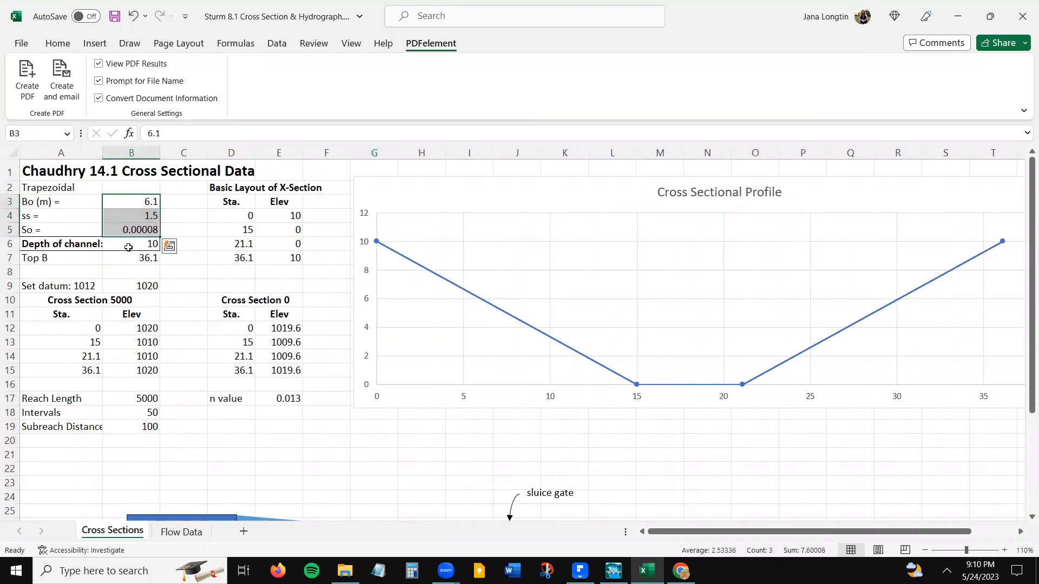
left_click(128, 245)
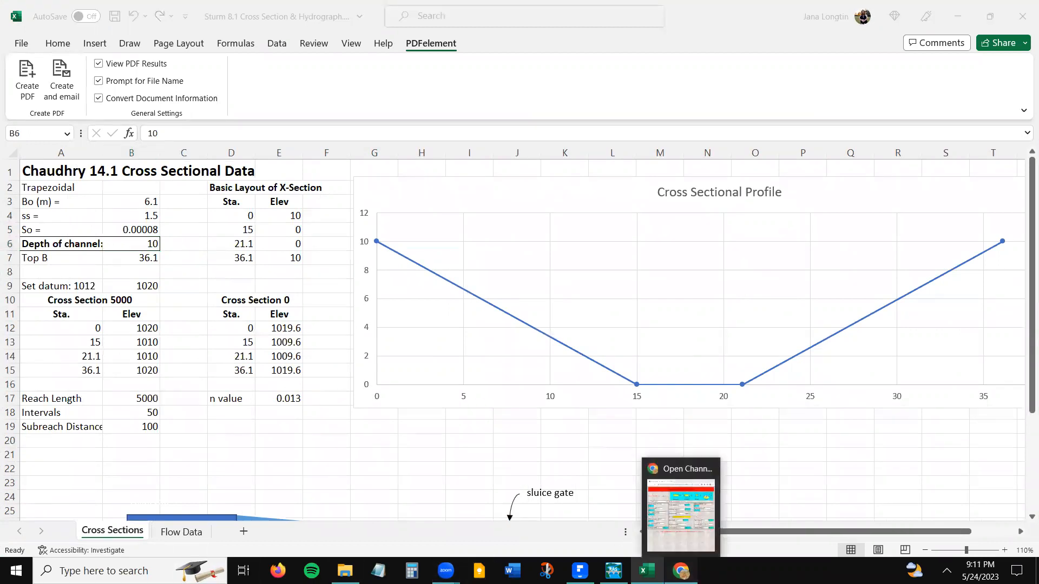
- Switch to the Open Channel Flow Calculator in Chrome and widen its window to show the calculator layout
left_click(680, 571)
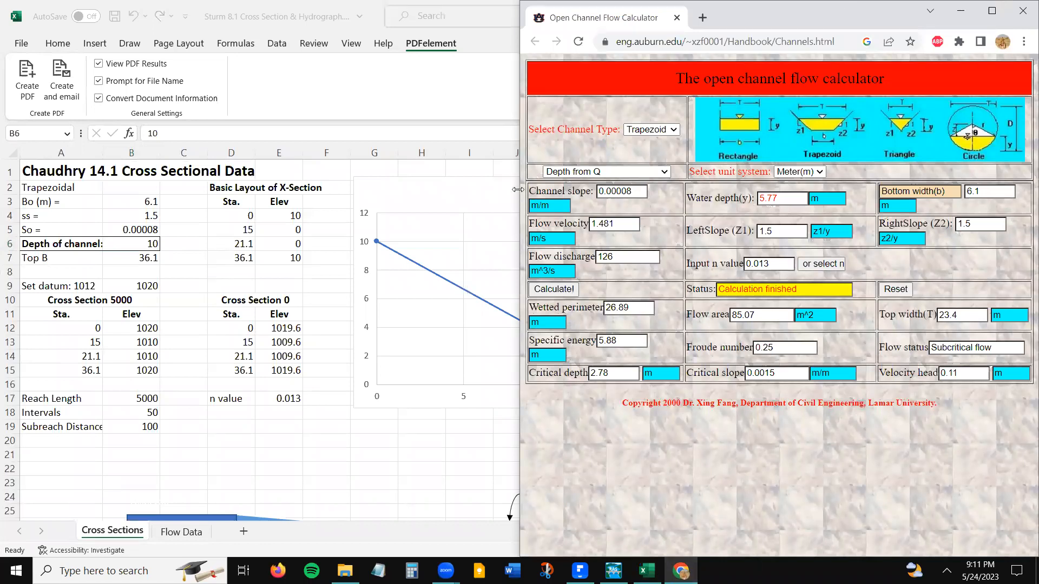
left_click_drag(517, 189, 201, 189)
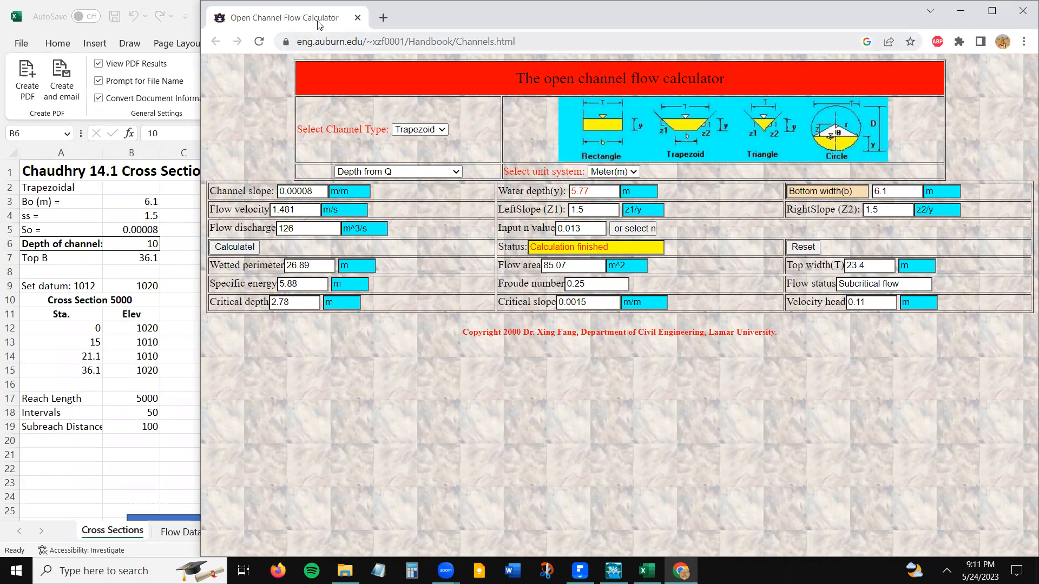
left_click(324, 42)
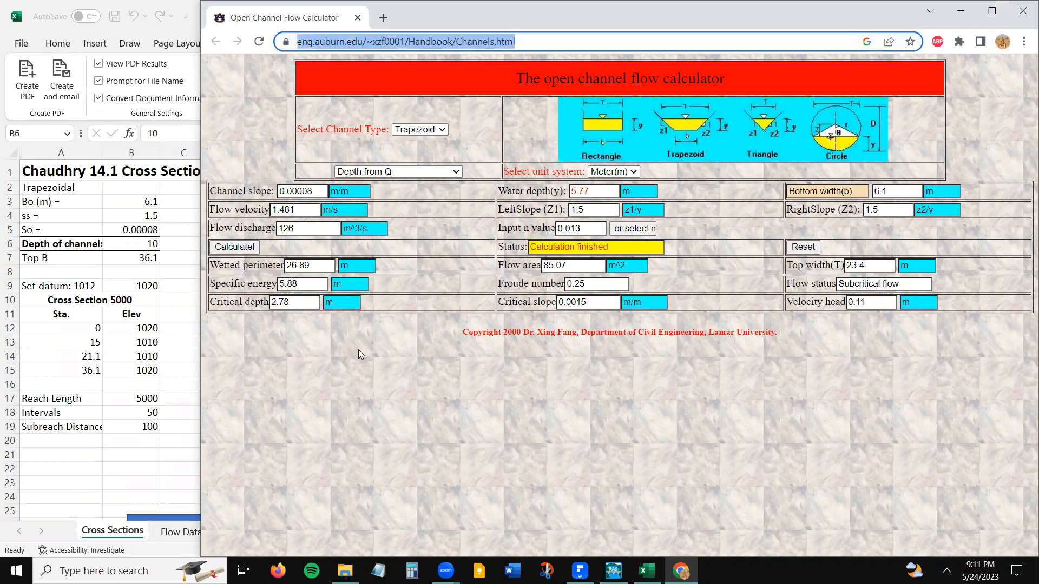
left_click(369, 391)
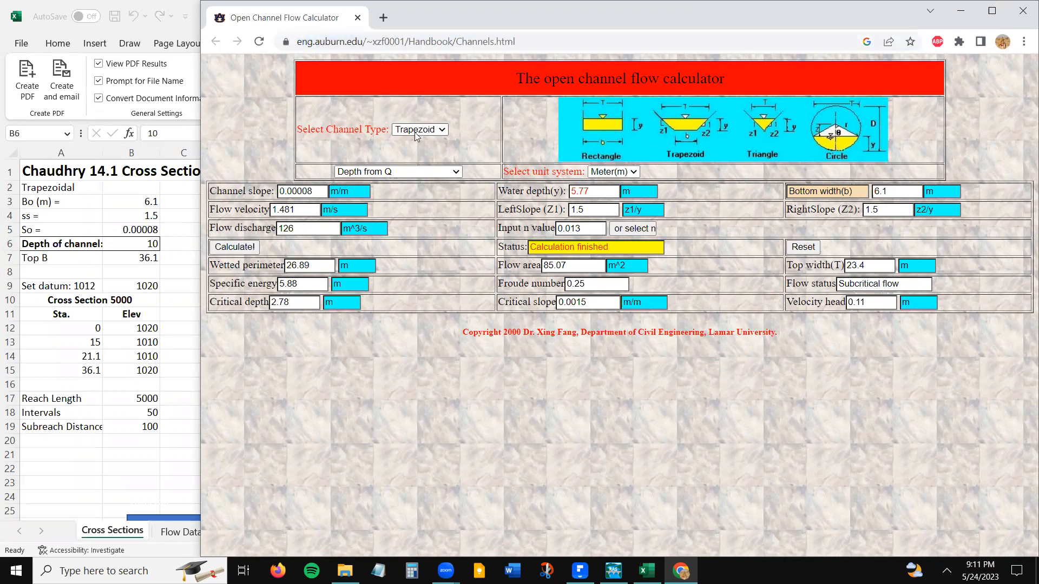
- Set the calculator to a Trapezoid channel solving for Depth from Q, with Meter(m) units
left_click(443, 131)
left_click(437, 143)
left_click(444, 177)
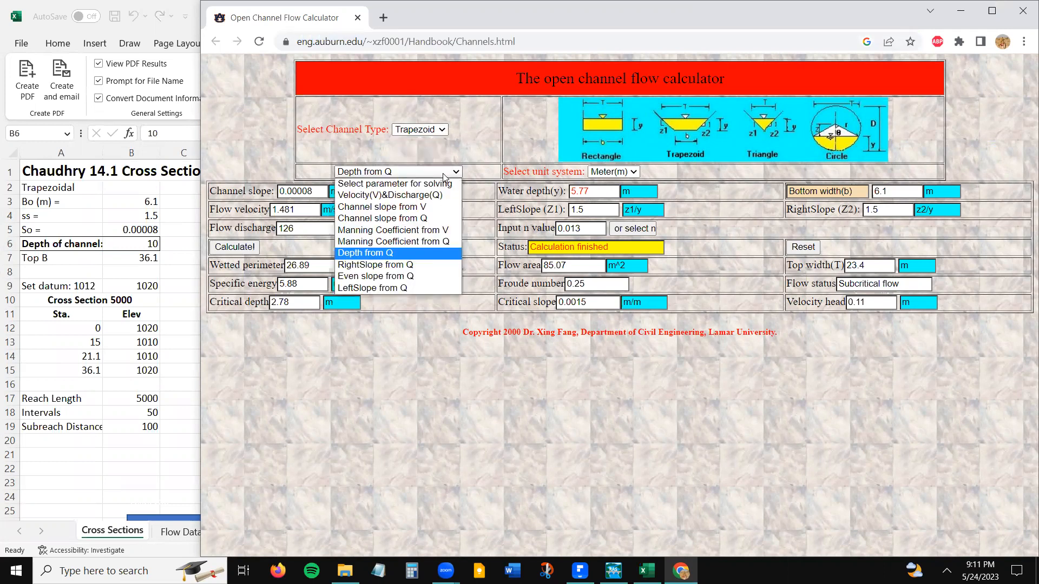
left_click(438, 185)
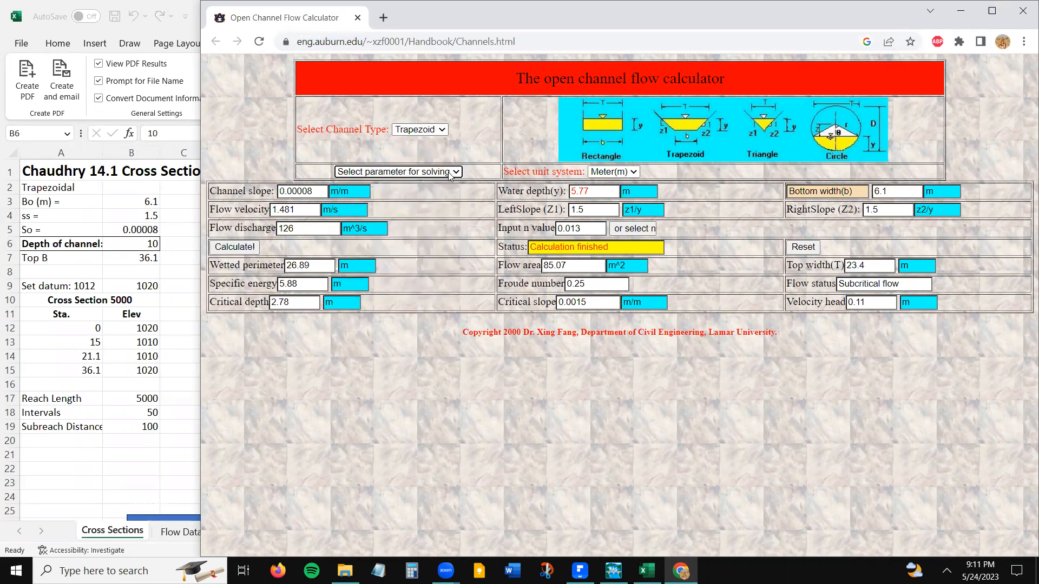
left_click(449, 173)
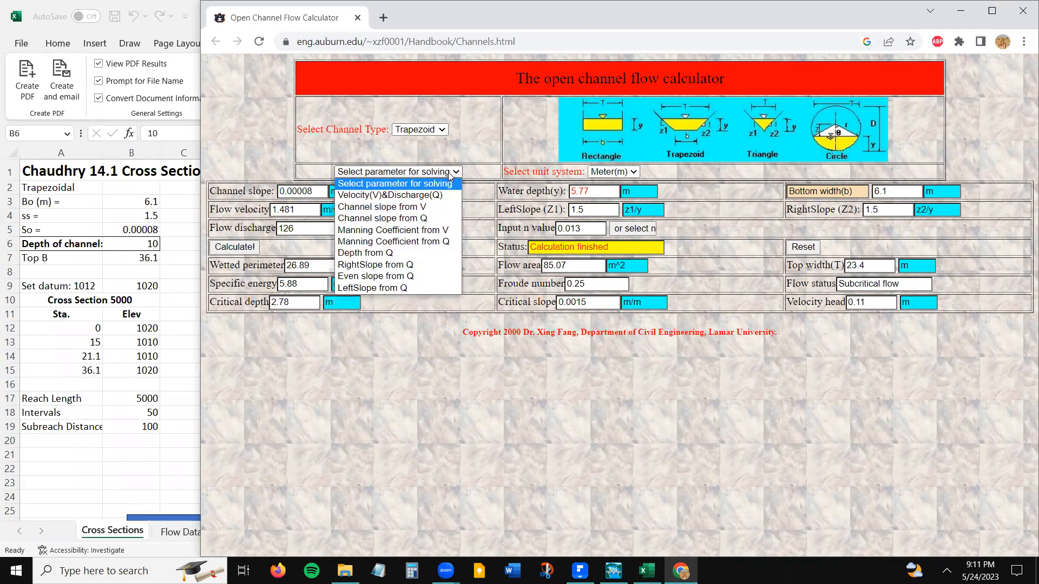
left_click(389, 253)
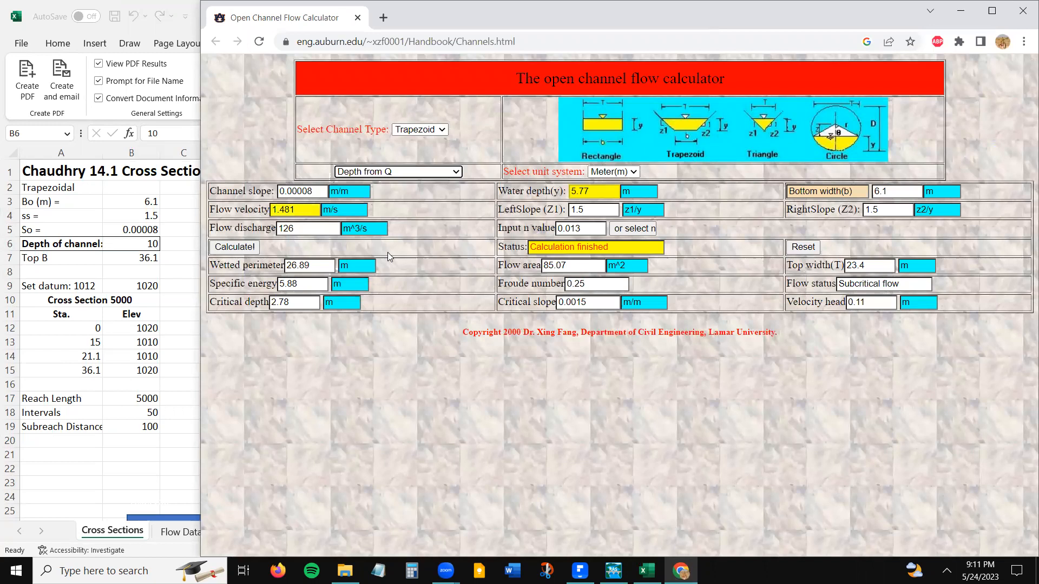
left_click(633, 172)
left_click(664, 177)
- Calculate the water depth for slope 0.00008, bottom width 6.1 m, side slopes 1.5, discharge 126 m^3/s and n value 0.013
left_click(314, 192)
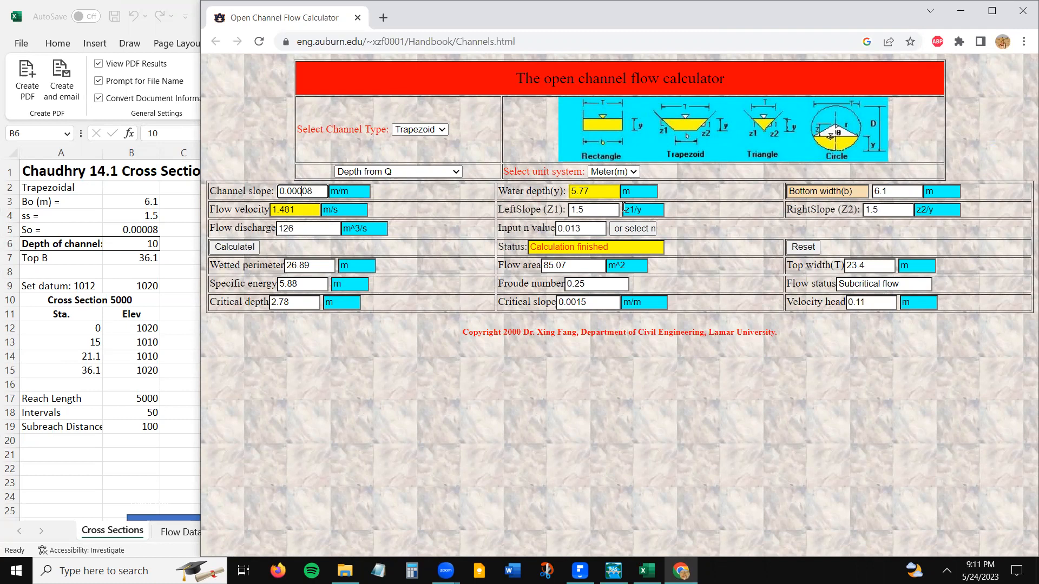
left_click(898, 191)
left_click(596, 210)
left_click(899, 209)
left_click(320, 228)
left_click(589, 229)
left_click(240, 252)
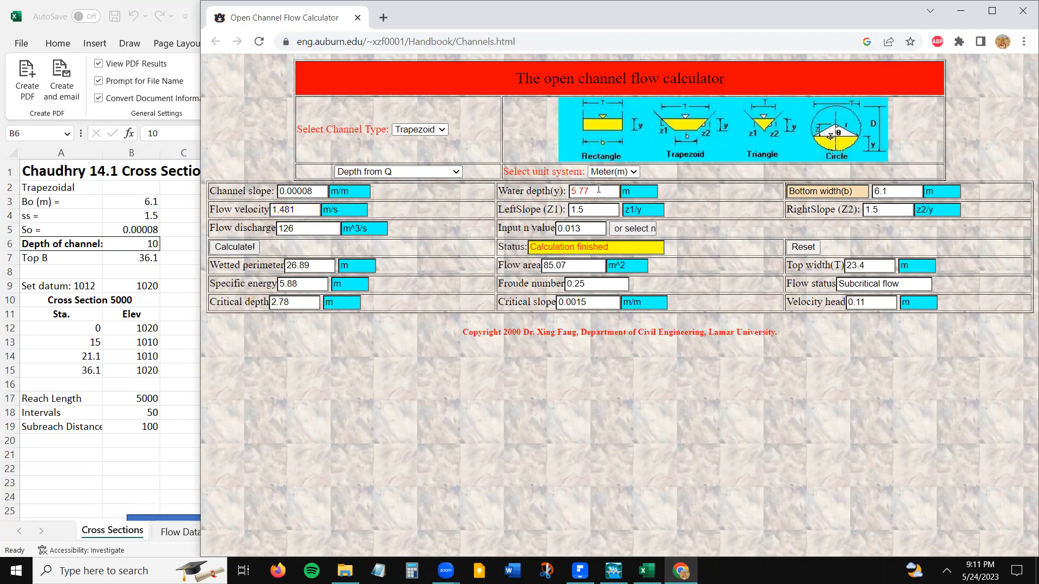
left_click_drag(598, 189, 527, 197)
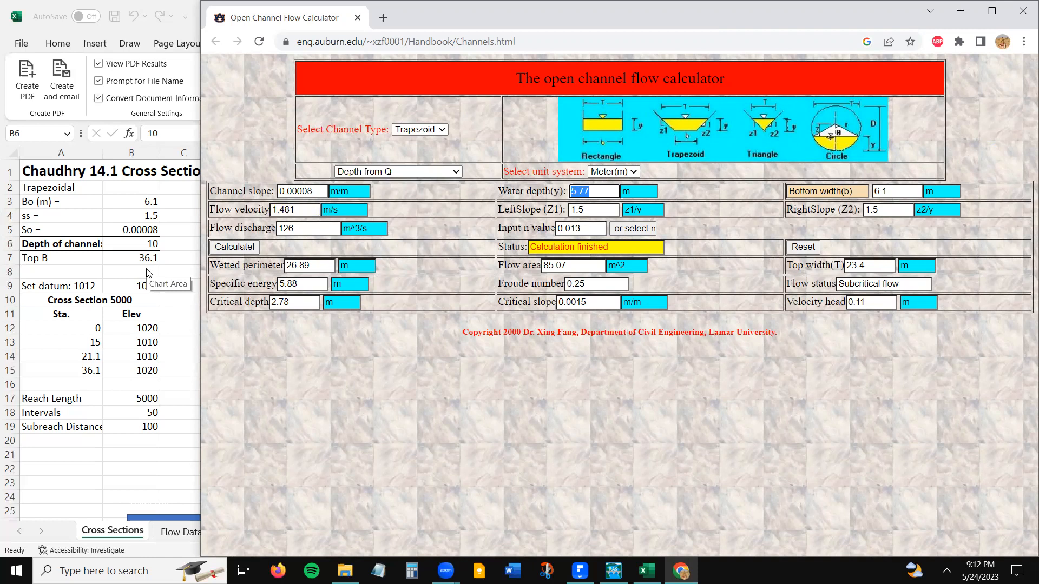
- Return to the Excel workbook and review the trapezoidal parameters, the basic cross-section layout and the Cross Section 5000 data
key("alt+Tab")
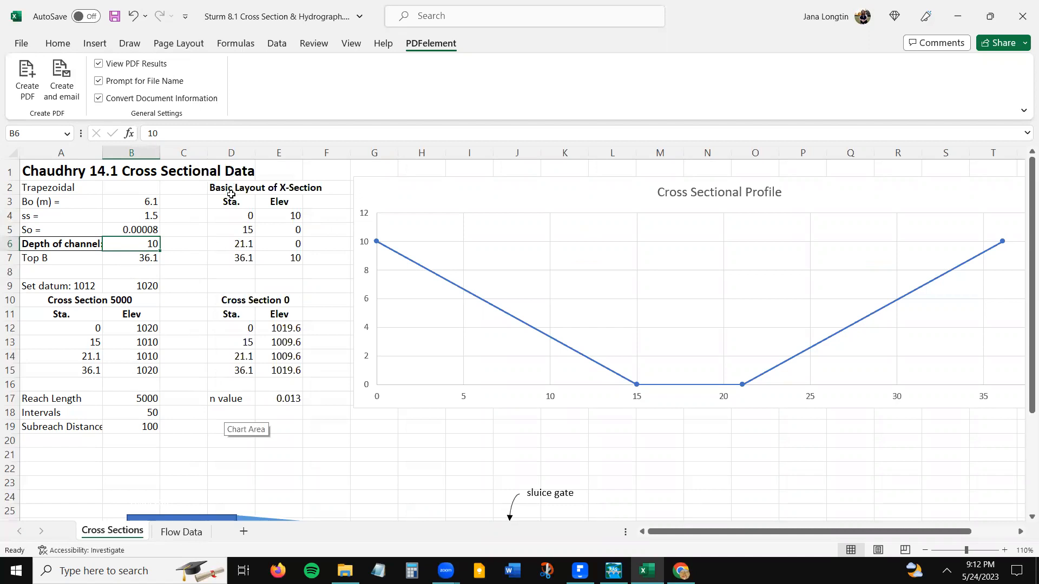
left_click_drag(231, 201, 275, 232)
left_click_drag(61, 299, 119, 373)
left_click_drag(152, 199, 150, 261)
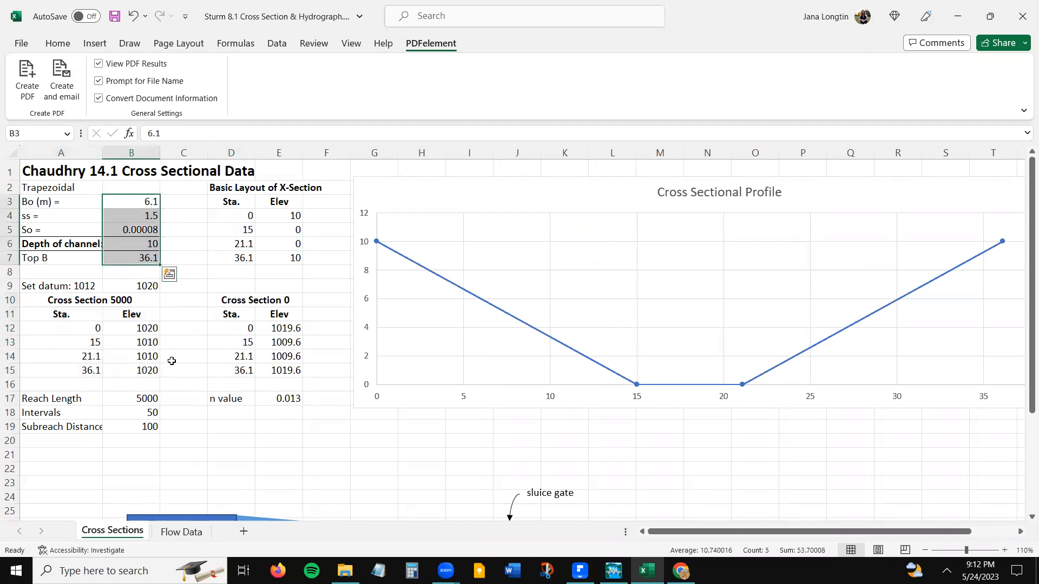
left_click(172, 361)
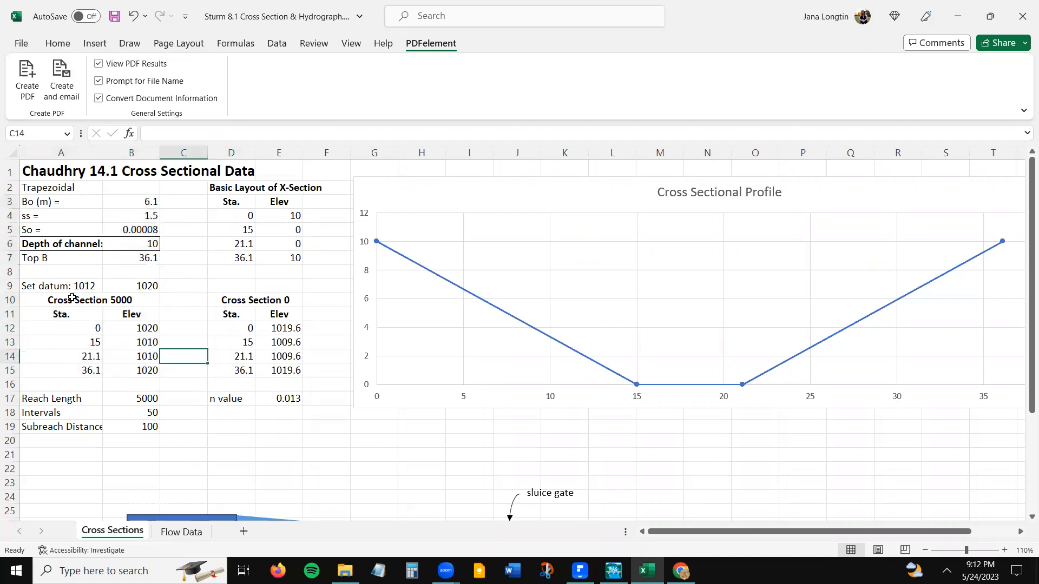
- Remove the number 1012 from the datum label in cell A9, leaving "Set datum:"
left_click(133, 288)
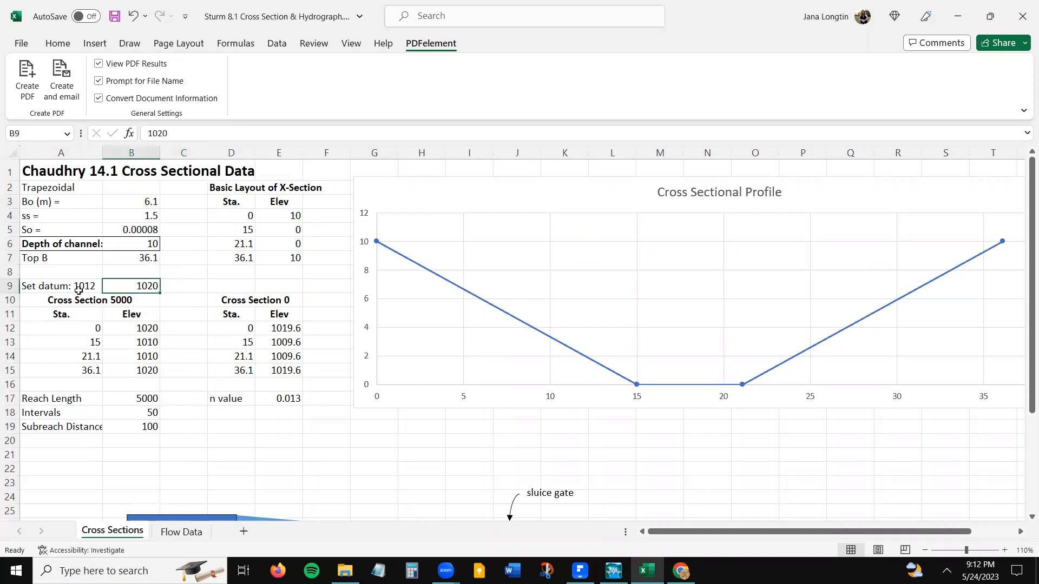
left_click(84, 288)
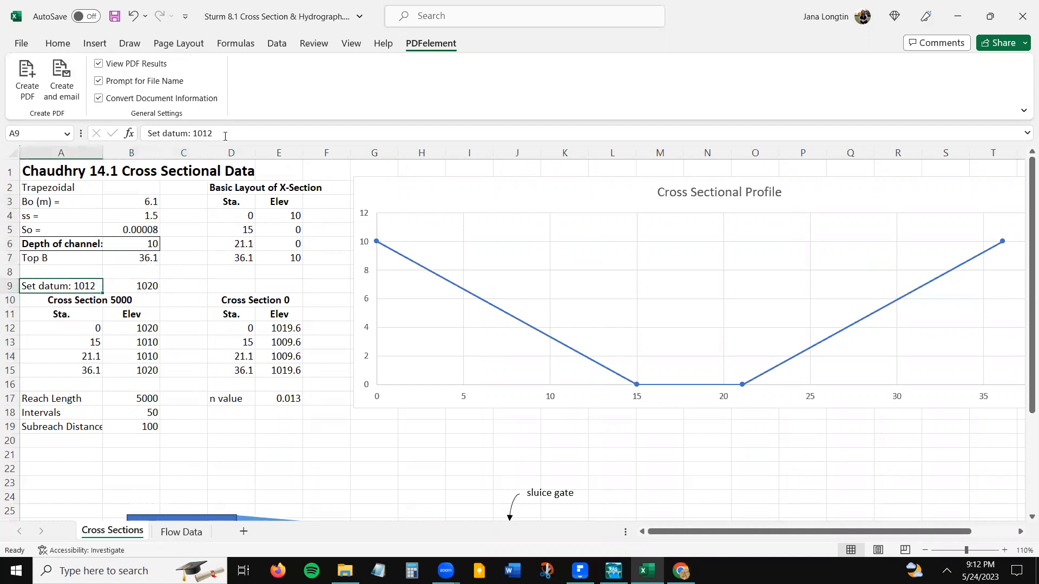
left_click(230, 131)
key("BackSpace")
key("BackSpace")
key("BackSpace")
key("BackSpace")
key("BackSpace")
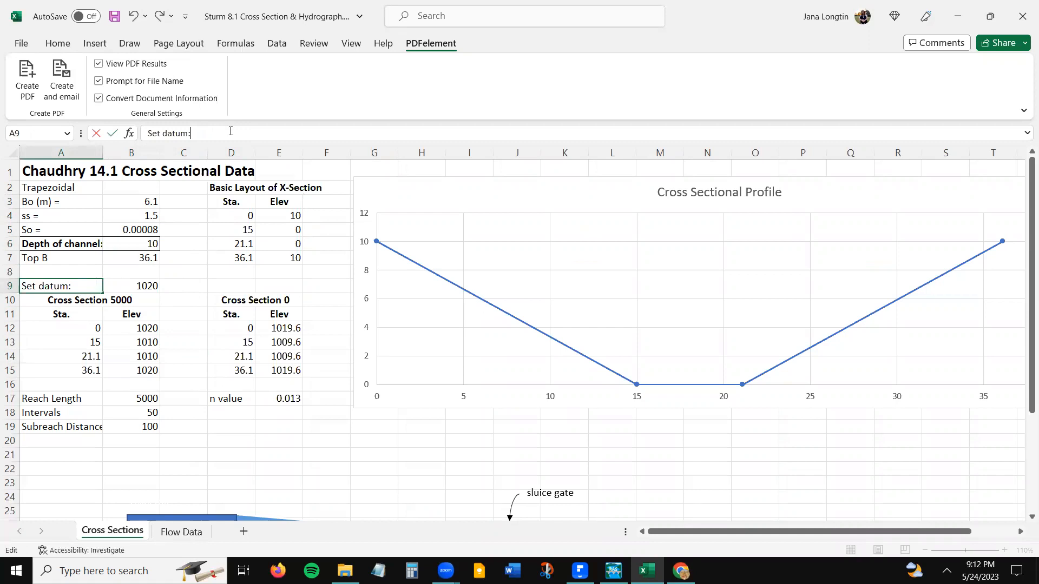
key("Return")
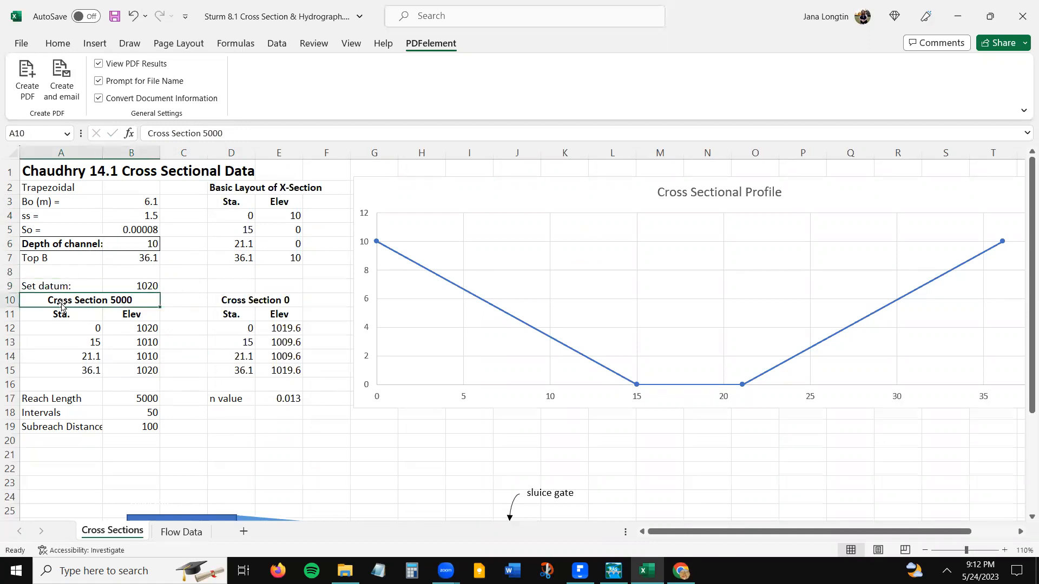
- Examine the Cross Section 5000 and Cross Section 0 tables and the reservoir, channel and sluice gate sketch below them
left_click_drag(100, 313, 102, 379)
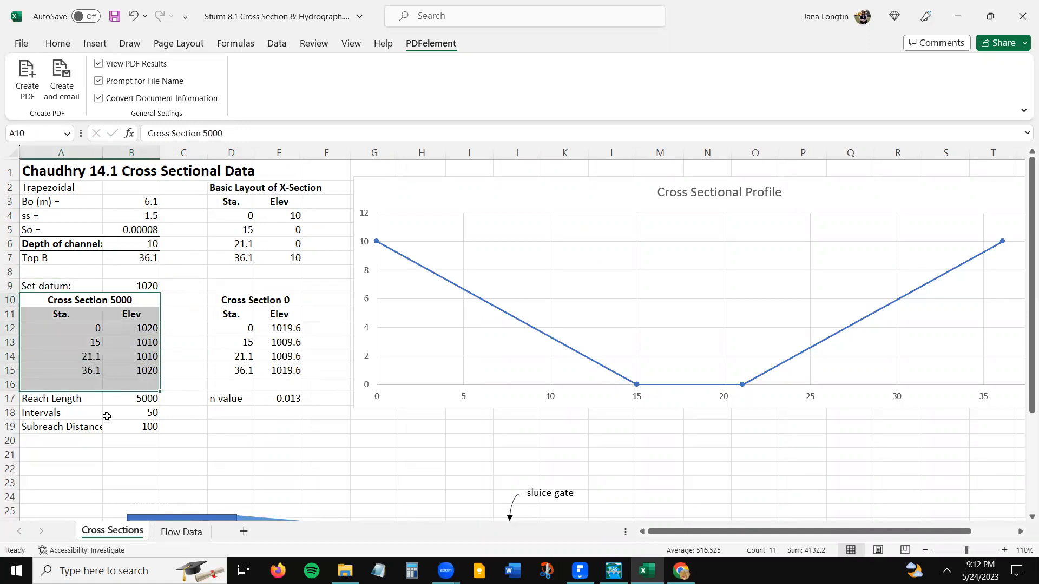
left_click(106, 417)
left_click_drag(82, 303, 89, 367)
left_click_drag(233, 300, 264, 374)
left_click(261, 452)
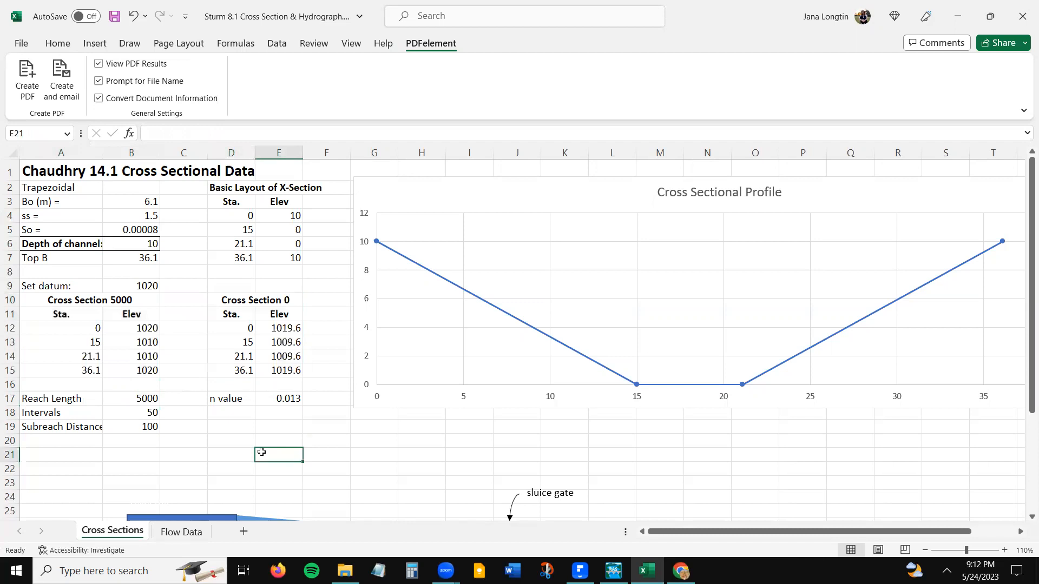
scroll(261, 451, "down", 1)
scroll(261, 452, "down", 4)
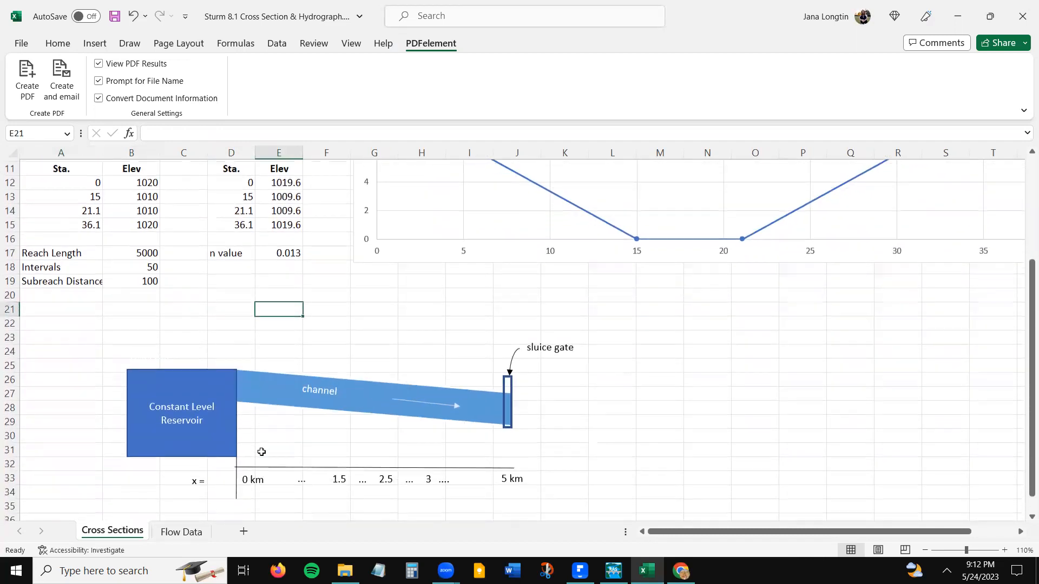
left_click(209, 452)
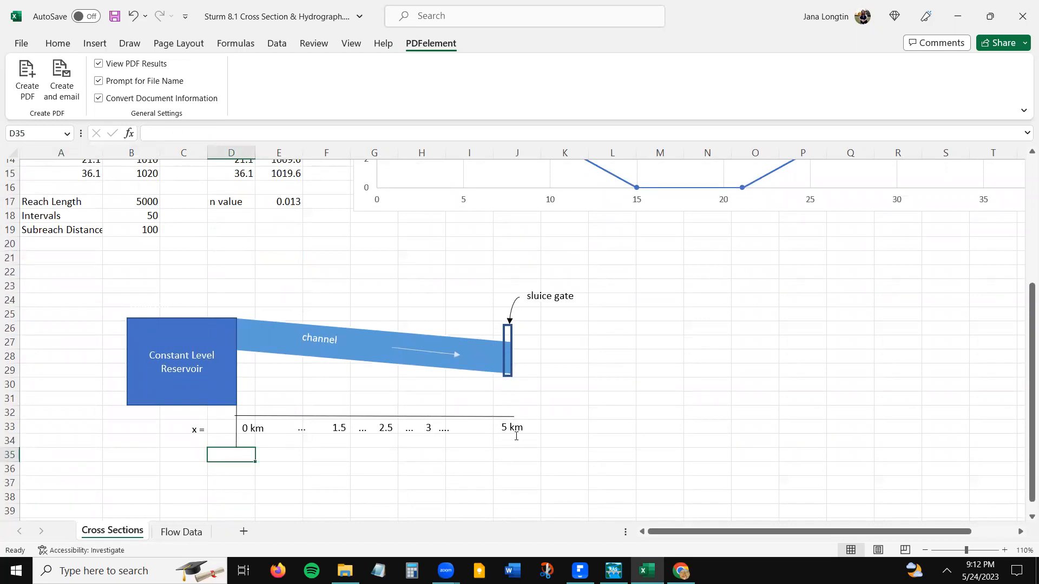
left_click(508, 357)
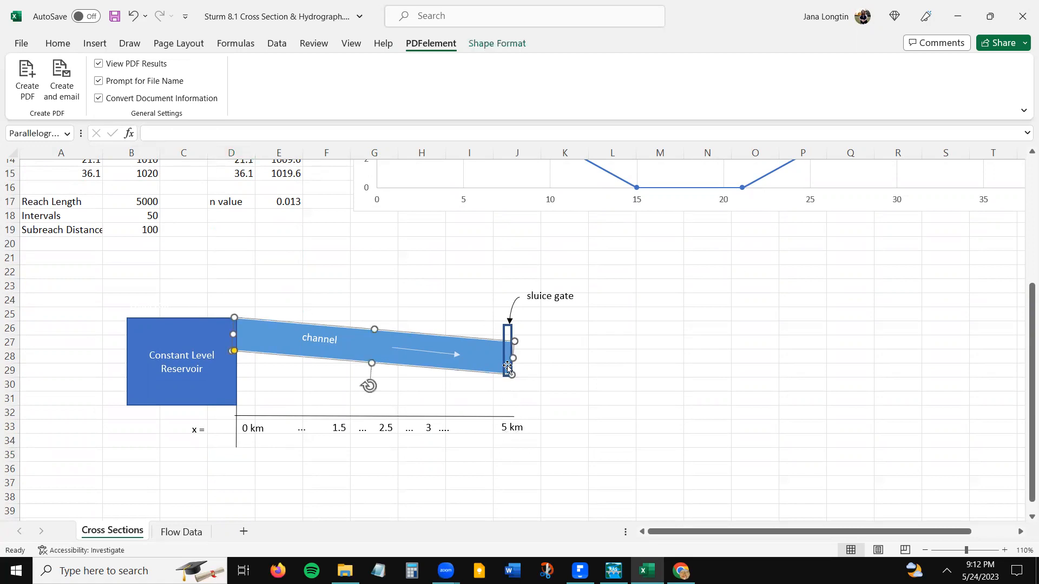
left_click(522, 328)
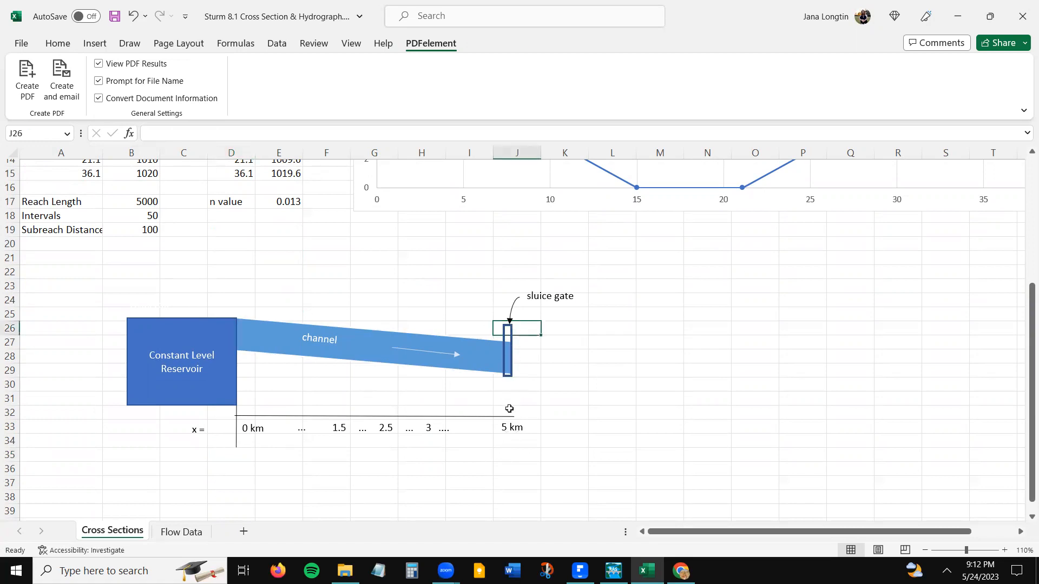
scroll(508, 383, "up", 3)
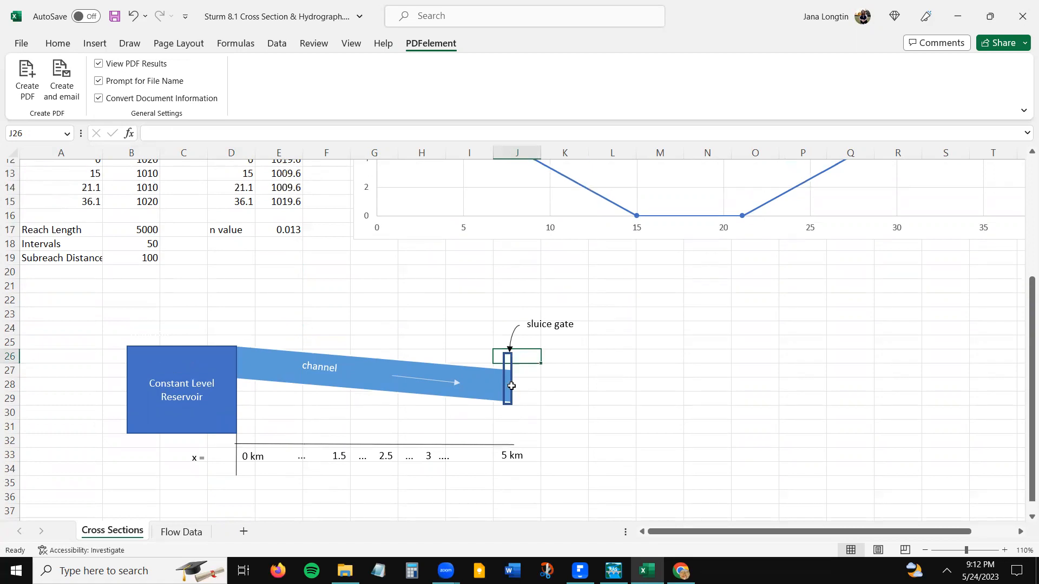
scroll(508, 395, "up", 2)
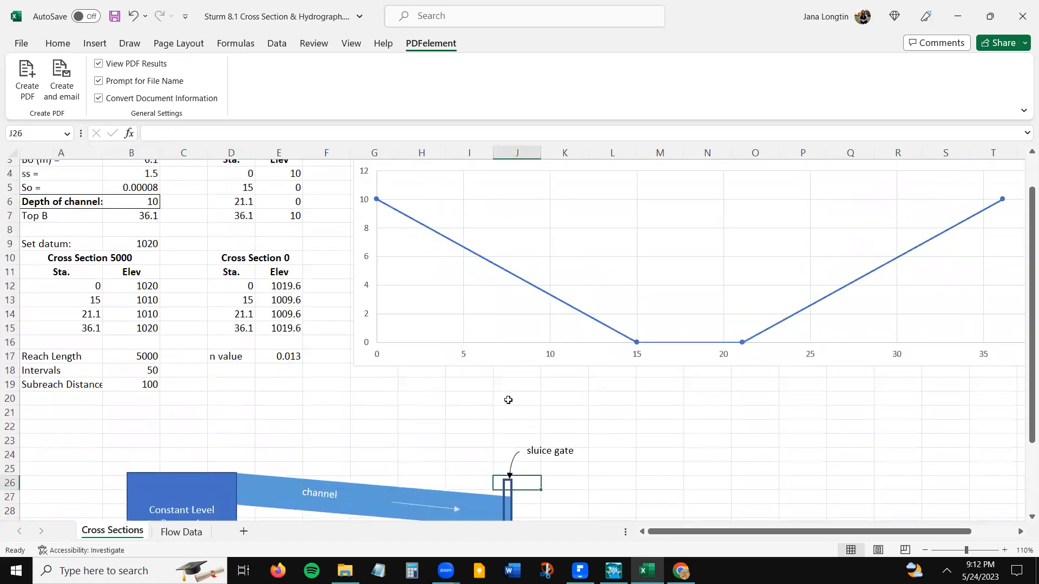
- Switch to HEC-RAS with the chaudhry 14.1 example project
left_click(613, 571)
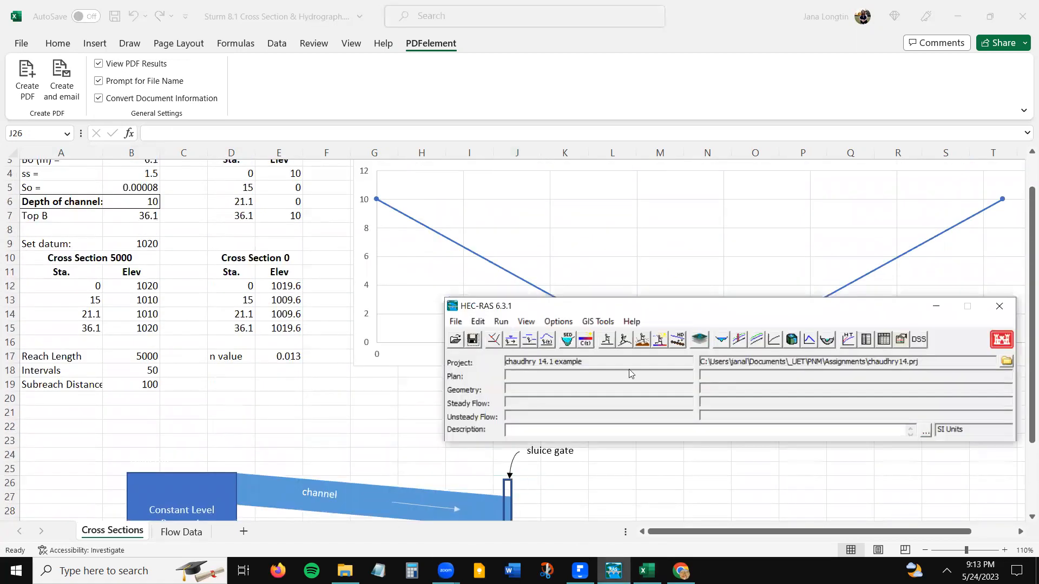
- Move the HEC-RAS main window clear of the channel sketch and open the geometric data editor
left_click_drag(665, 308, 638, 153)
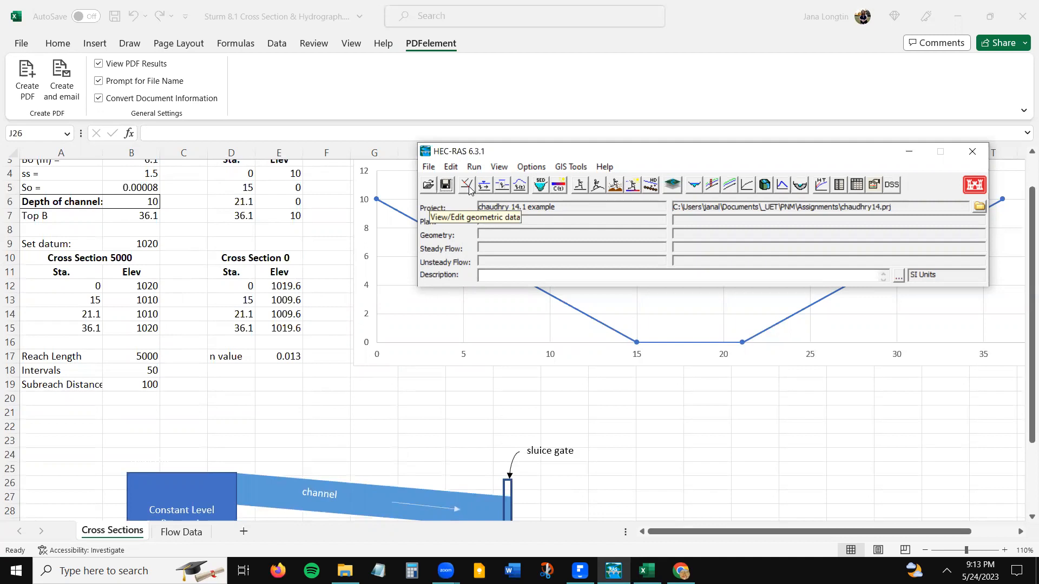
left_click(428, 168)
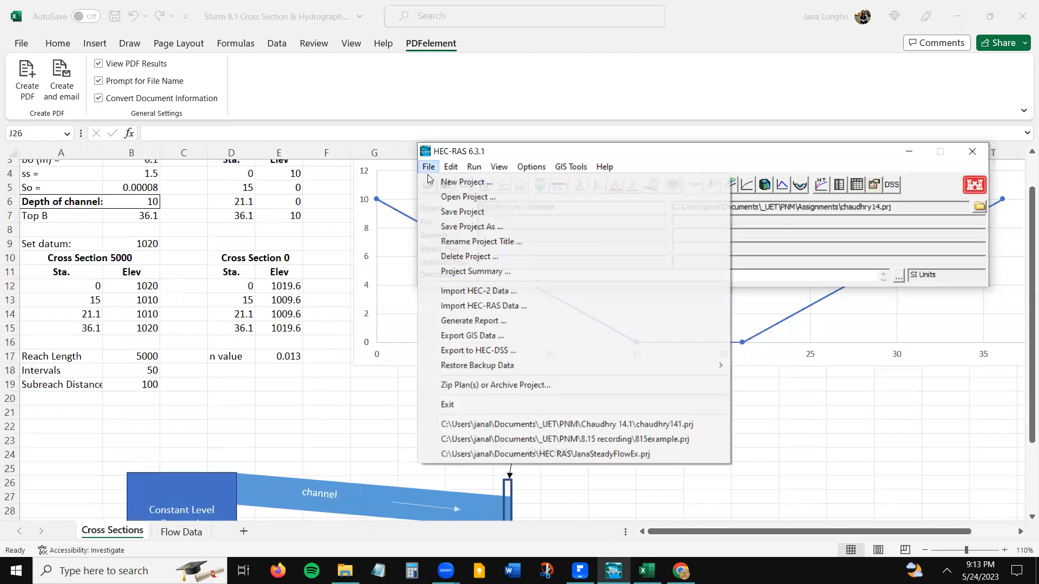
left_click(457, 151)
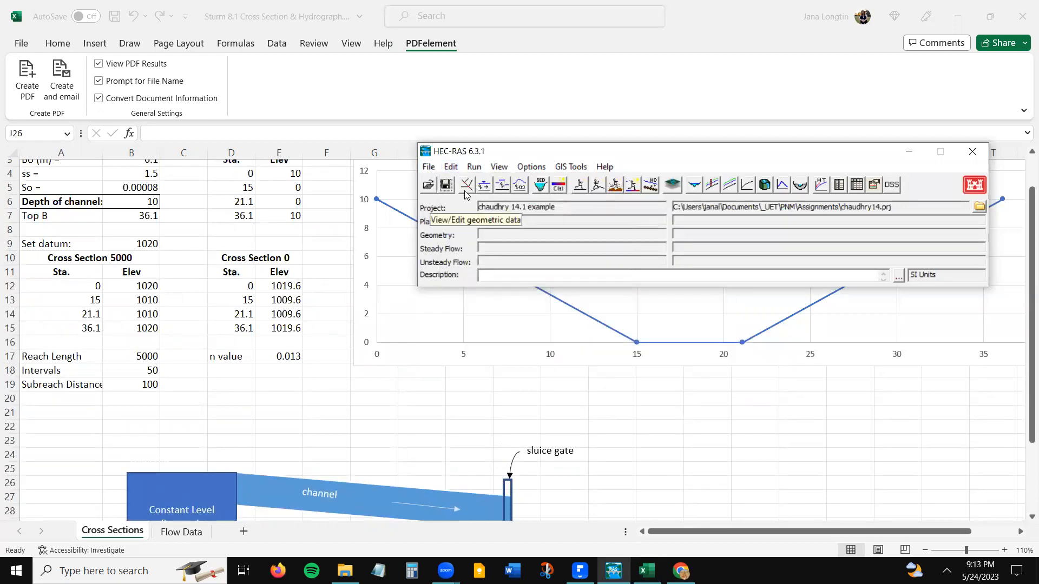
left_click(465, 190)
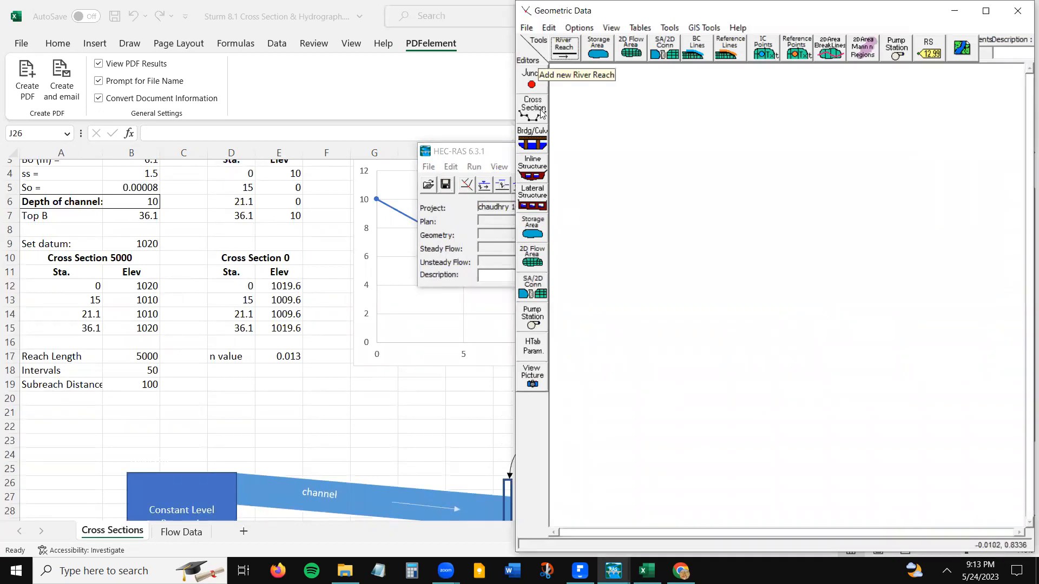
- Draw a straight, nearly horizontal river reach across the schematic, naming the river "channel" and the reach "1"
left_click(594, 250)
left_click(990, 264)
left_click(991, 264)
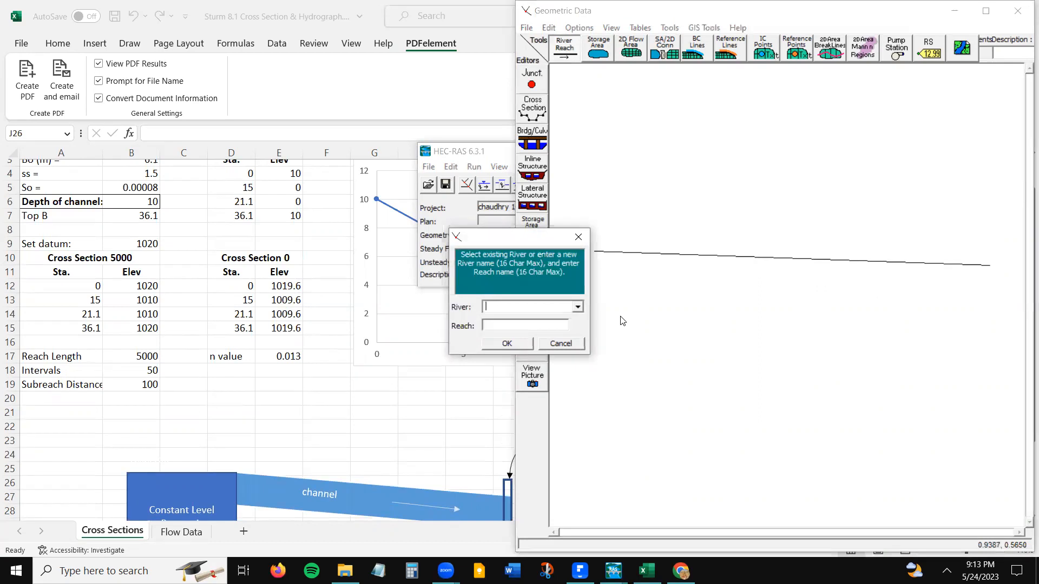
type("channe")
type("1")
key("Return")
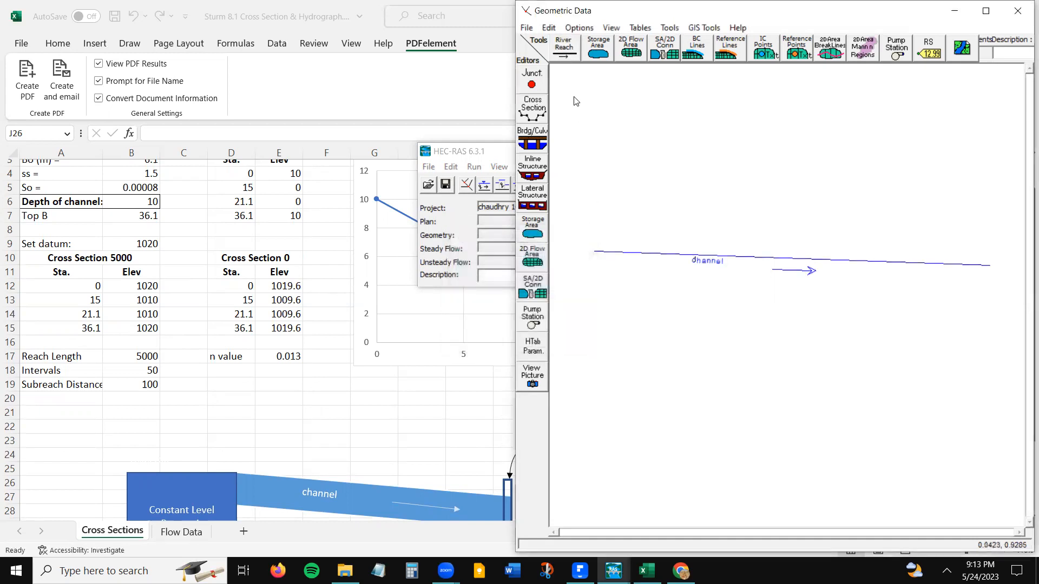
- Open the cross section editor and add a new cross section at river station 5000
left_click(528, 115)
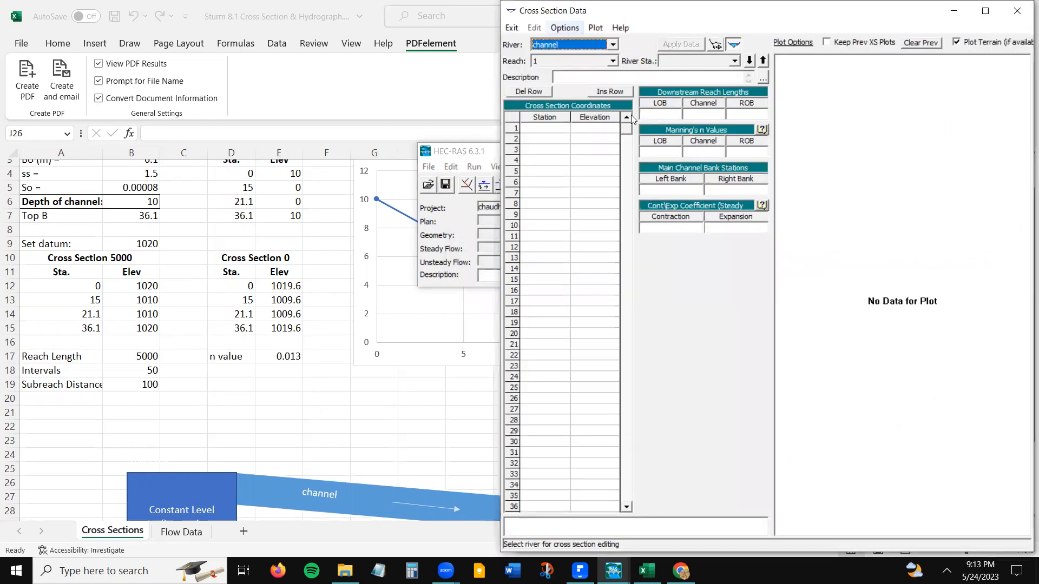
left_click(565, 28)
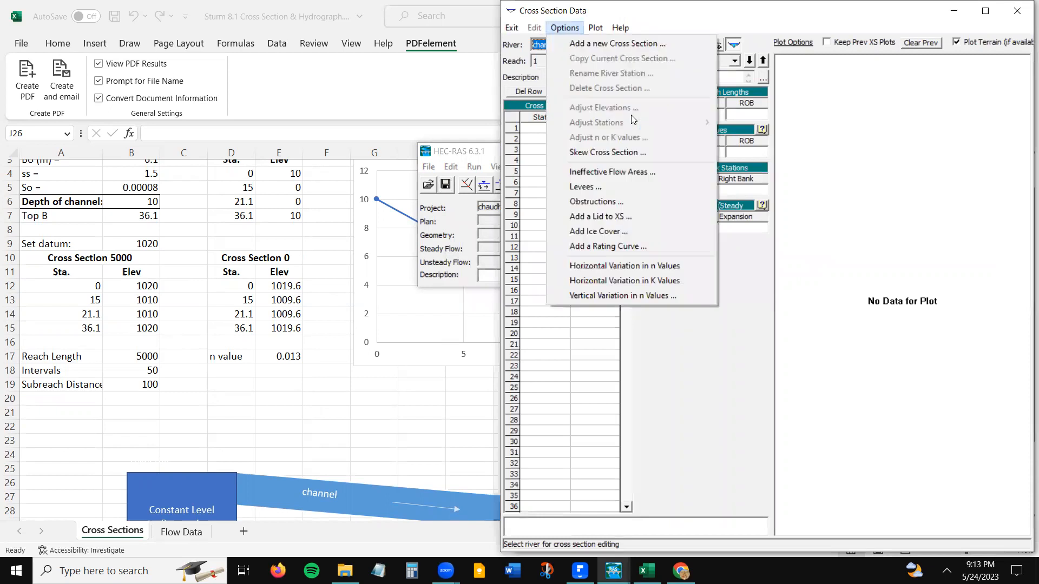
left_click(575, 44)
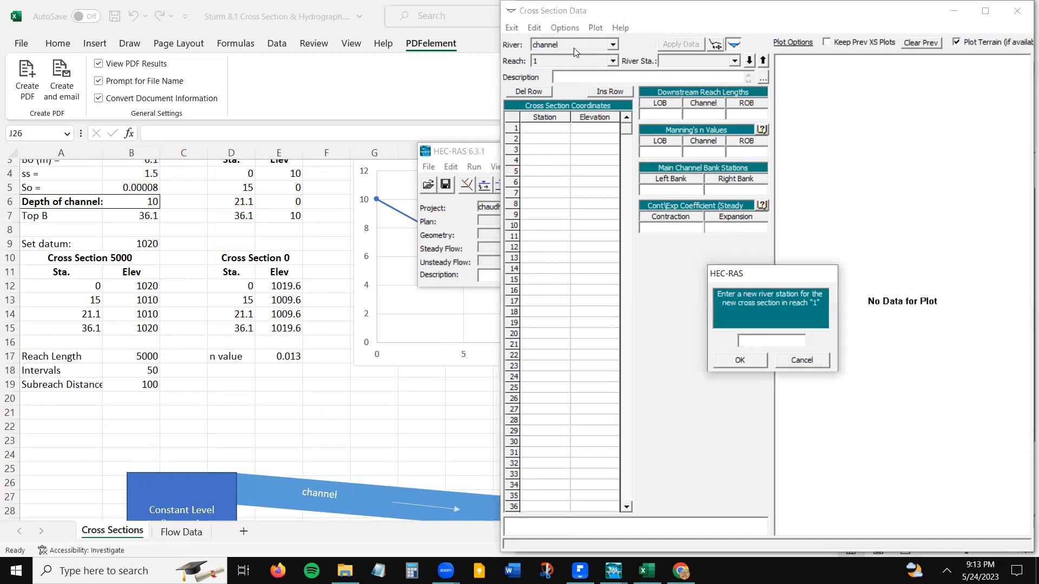
type("5000")
left_click_drag(763, 339, 739, 340)
left_click(750, 362)
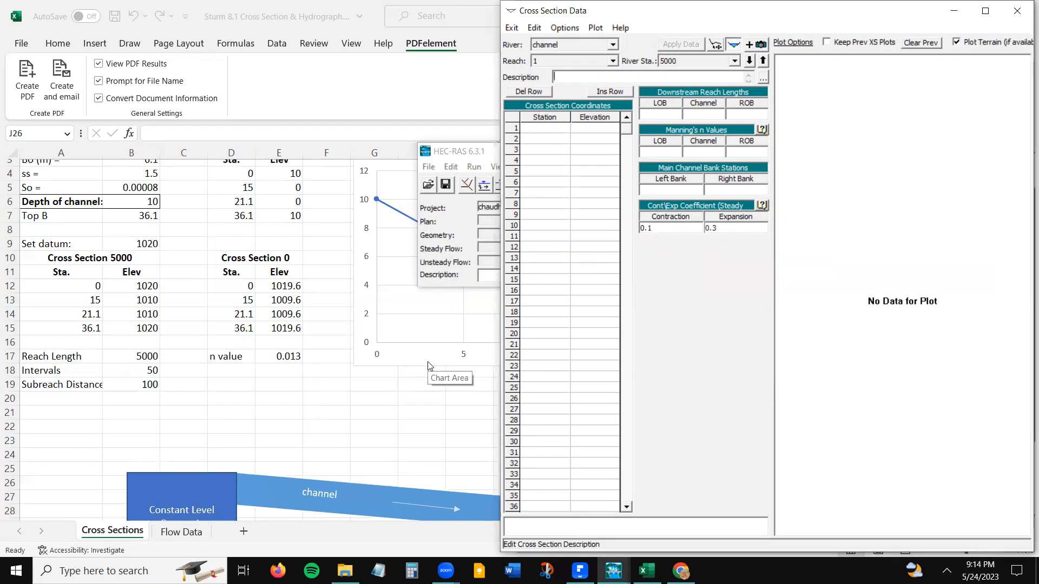
- Describe the station 5000 cross section as "Most U/S cross section (at the reservoir)"
type("Most U/S cross section (")
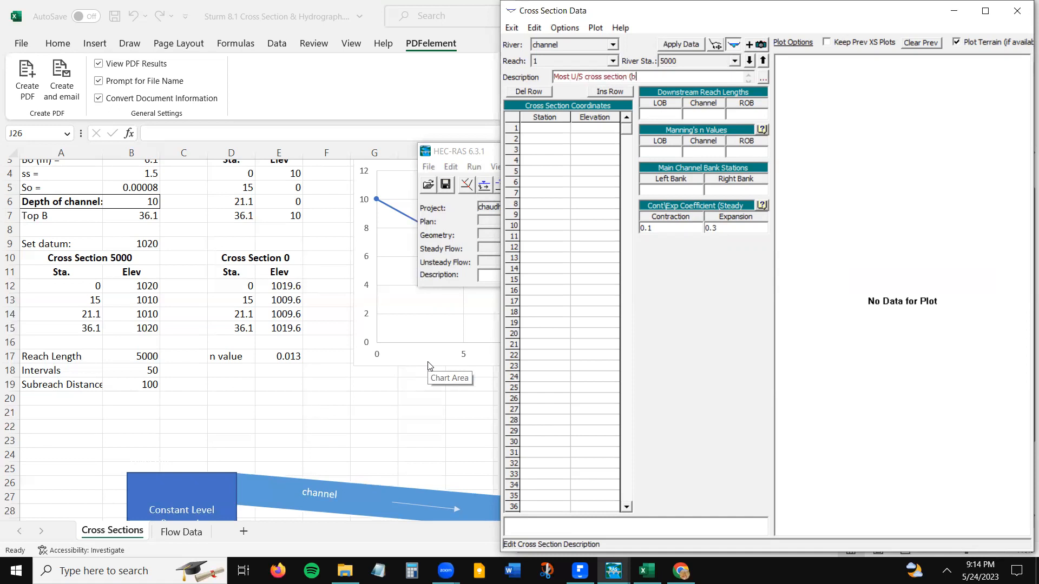
key("BackSpace")
type("(at the reservoir)")
key("Tab")
key("Tab")
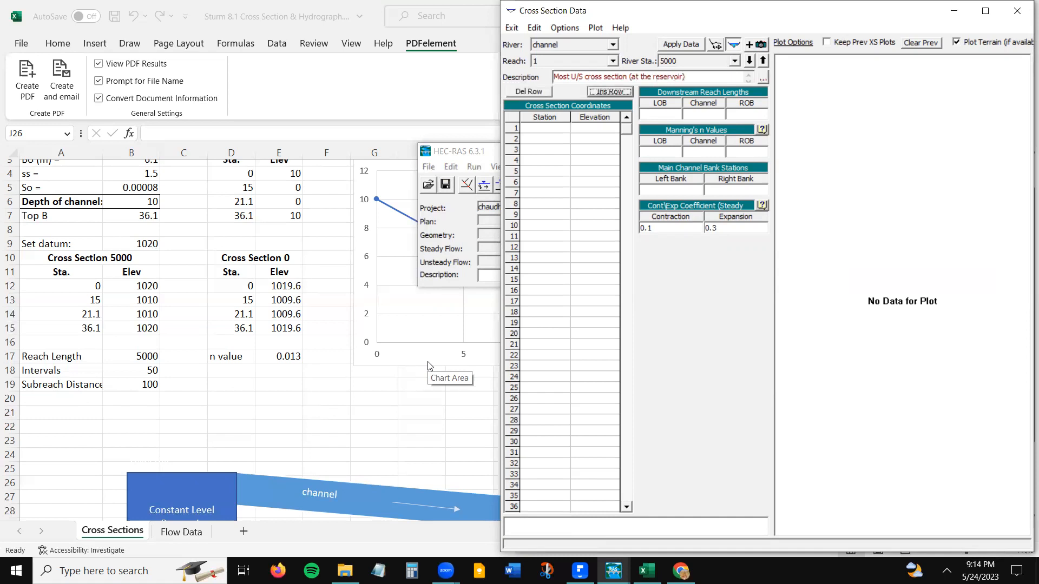
key("Tab")
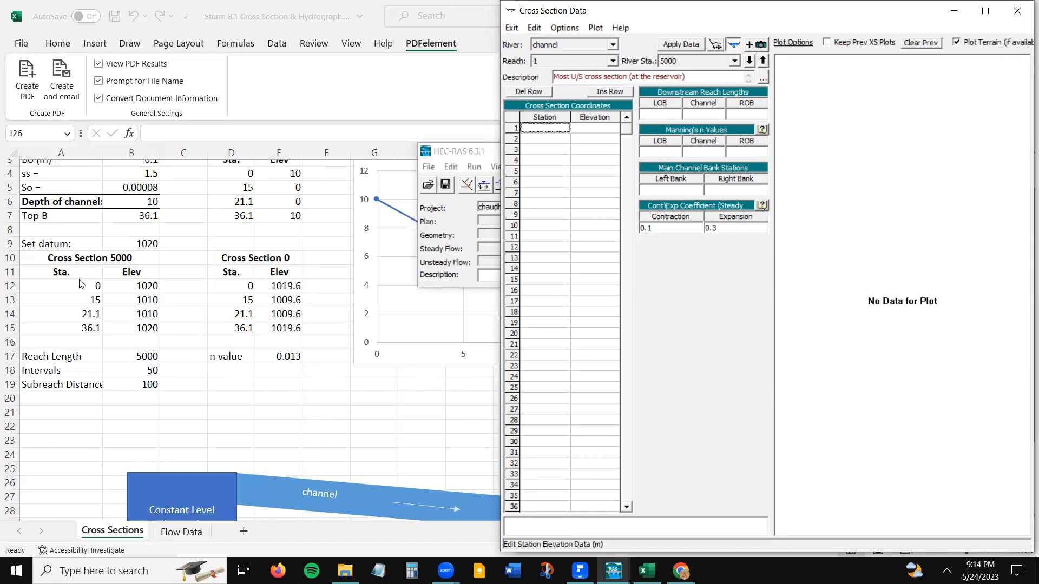
- Copy the Cross Section 5000 data (A12:B15) from Excel into HEC-RAS station 5000's coordinate table, placing the Excel window beside the editor
left_click(81, 289)
left_click_drag(79, 286, 132, 328)
key("ctrl+c")
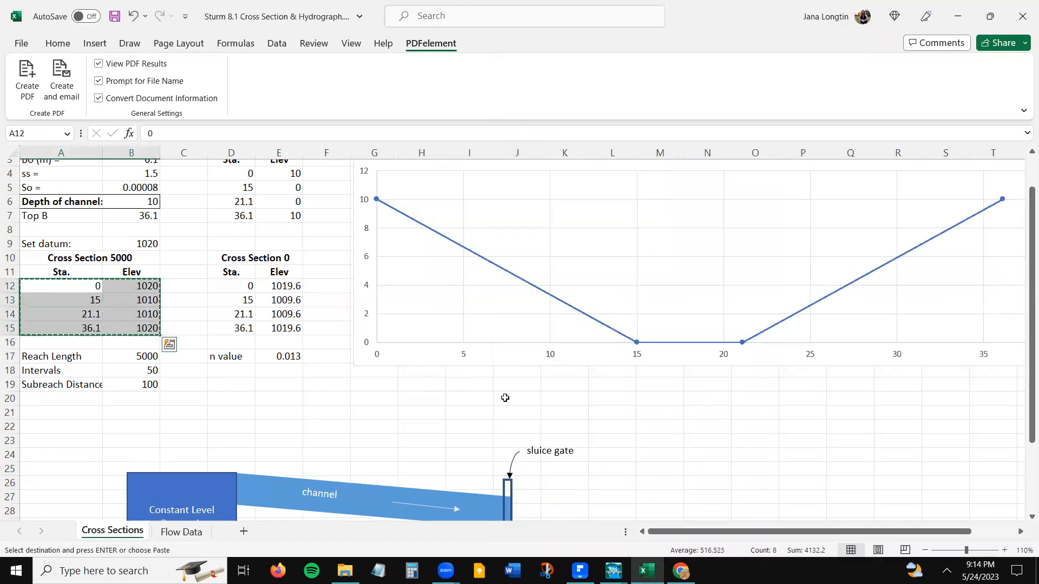
double_click(733, 9)
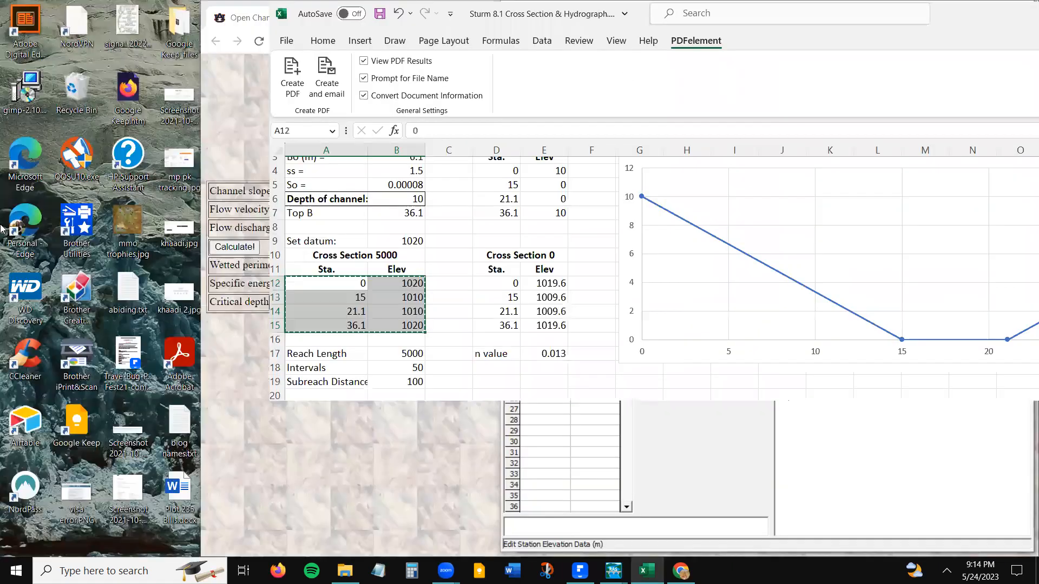
key("super+Left")
left_click(677, 92)
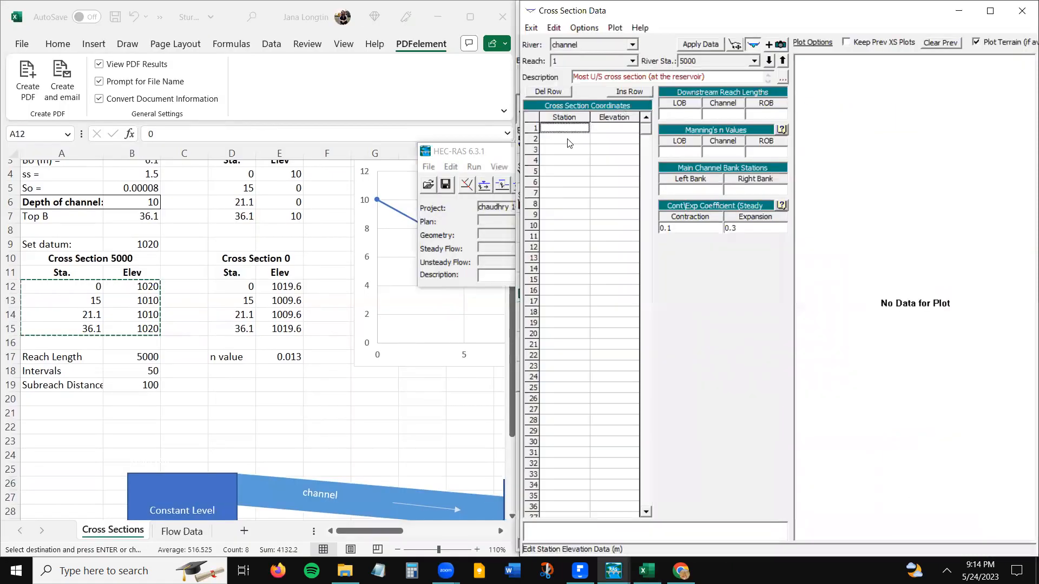
left_click_drag(563, 129, 624, 178)
key("ctrl+v")
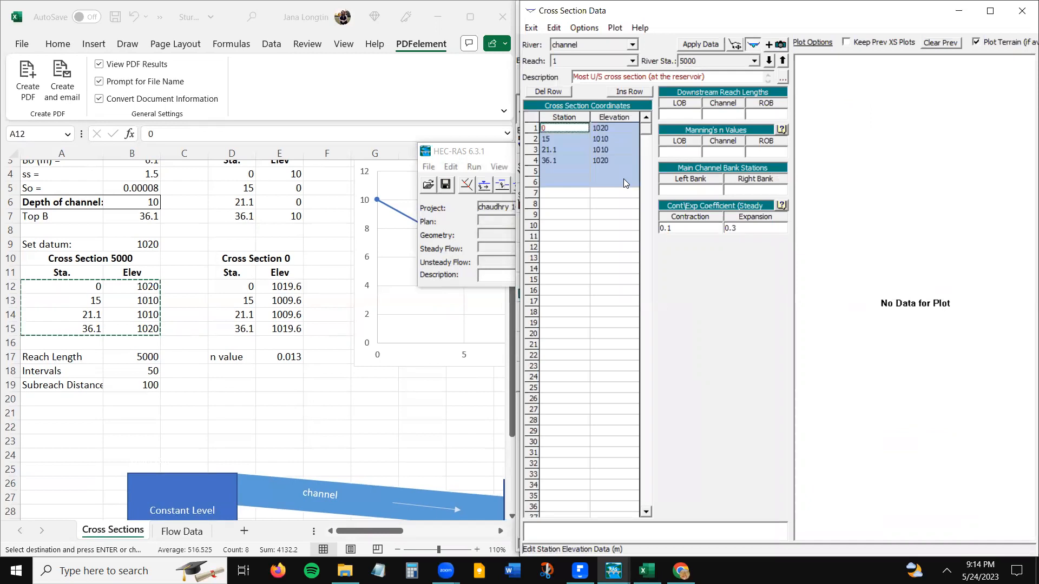
- Set station 5000's downstream reach lengths to 5000 for the left overbank, channel and right overbank
left_click(695, 116)
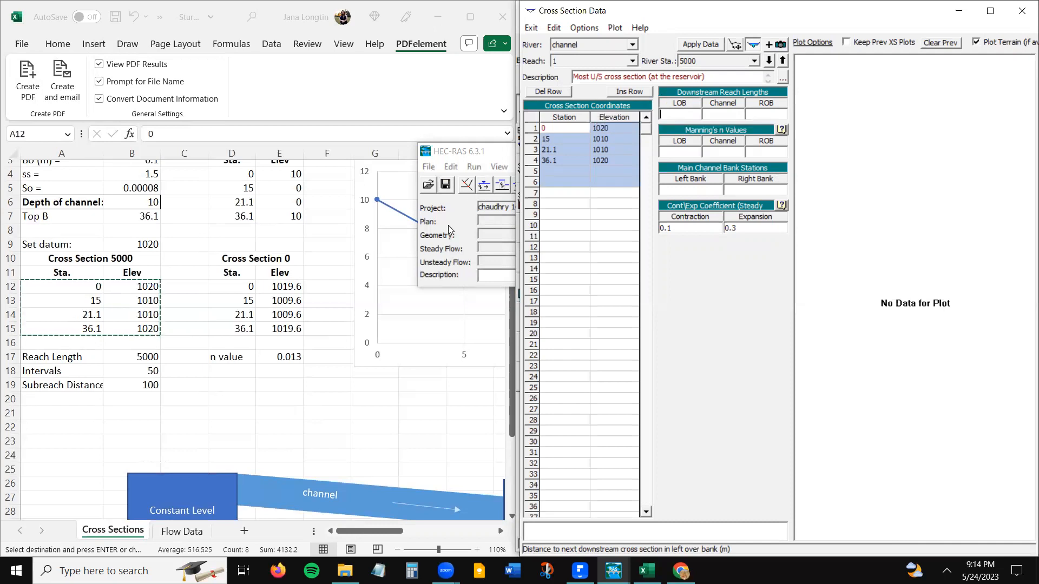
left_click(160, 321)
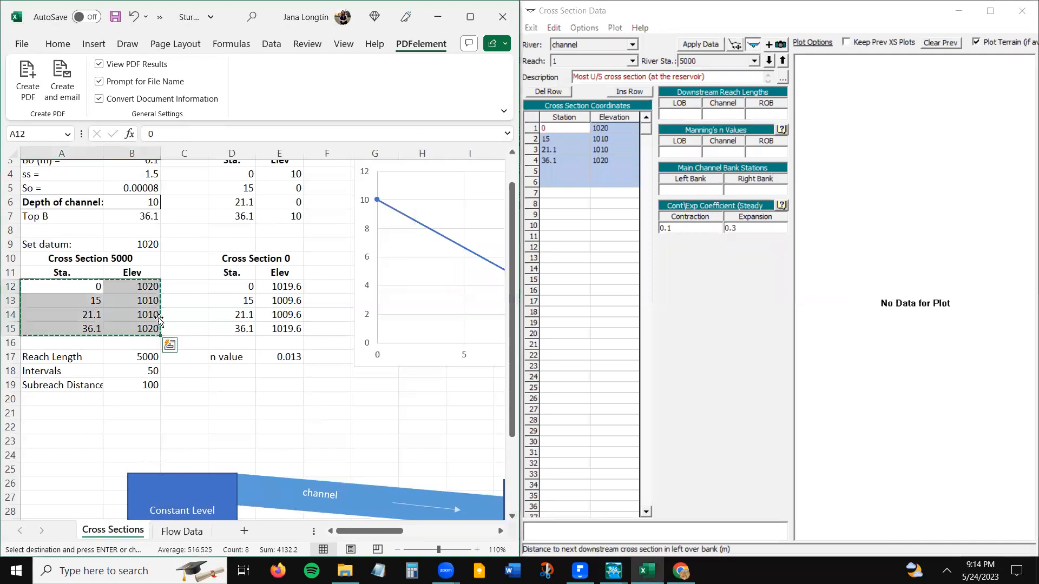
left_click(136, 356)
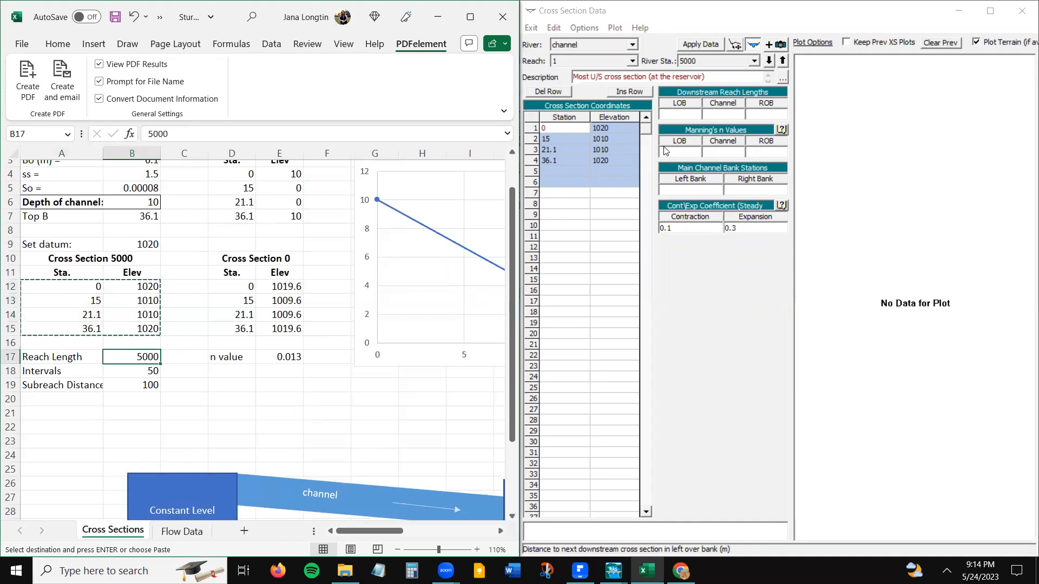
left_click(671, 116)
type("5000")
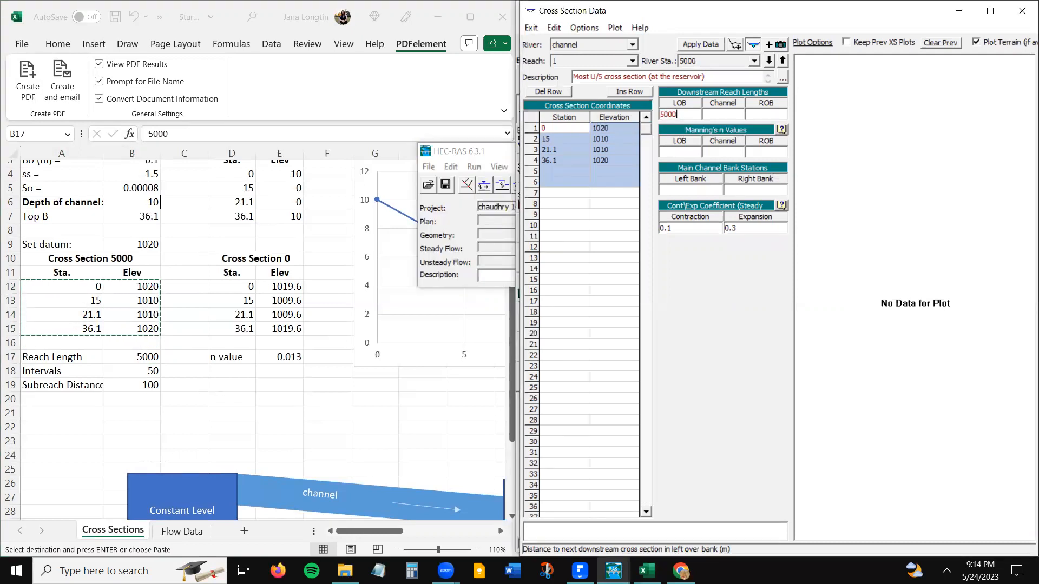
key("Tab")
type("5000")
key("Tab")
type("5000")
key("Tab")
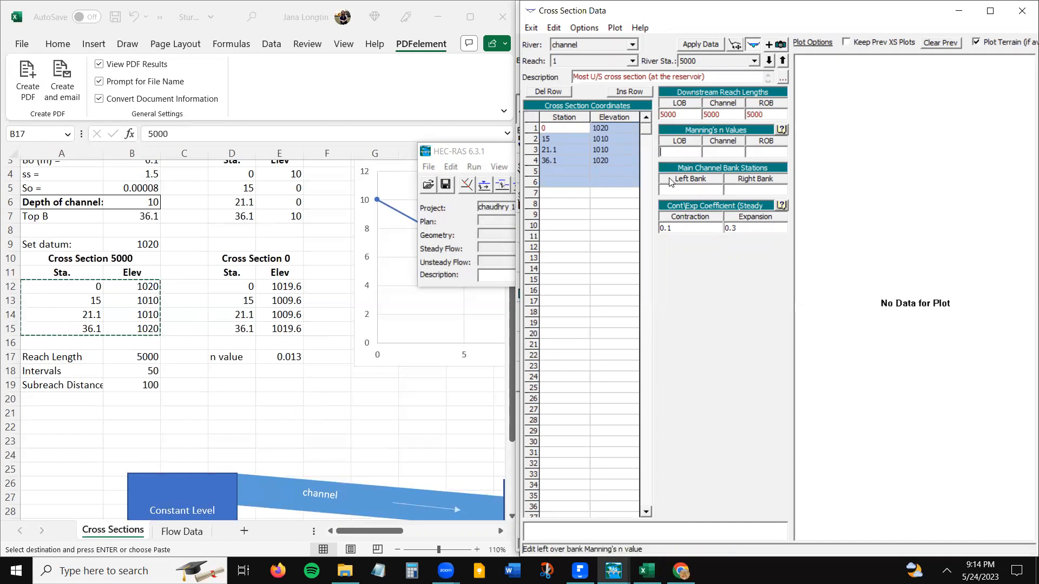
- Set station 5000's Manning's n to 0.013 for the left overbank, channel and right overbank
type("0.013")
key("Tab")
type("0.013")
key("Tab")
type("0.013")
key("Tab")
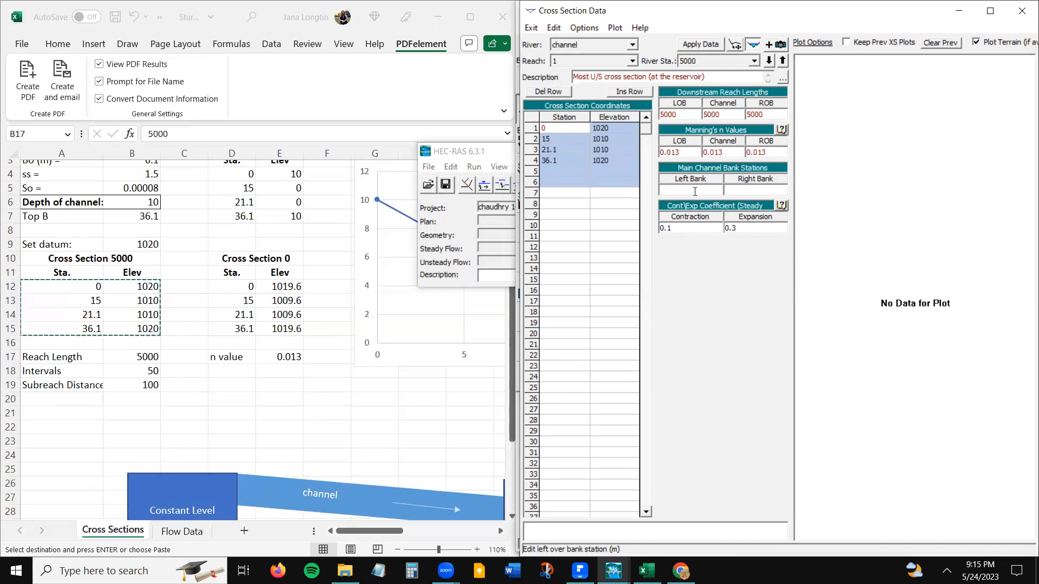
- Set station 5000's main channel bank stations to 0 on the left and 36.1 on the right, and apply the data
left_click(626, 195)
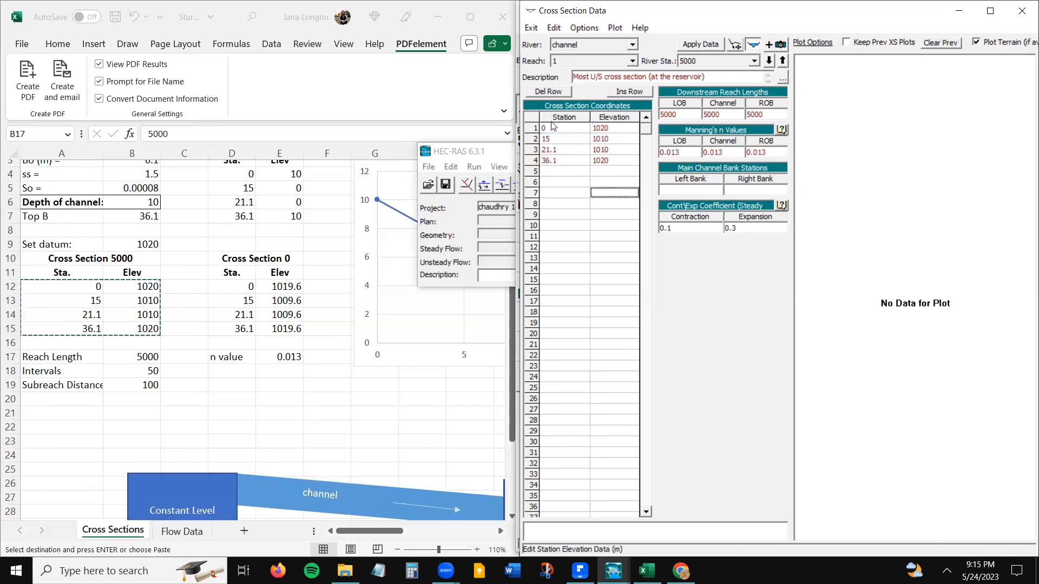
left_click(552, 130)
left_click(558, 161)
left_click(561, 129)
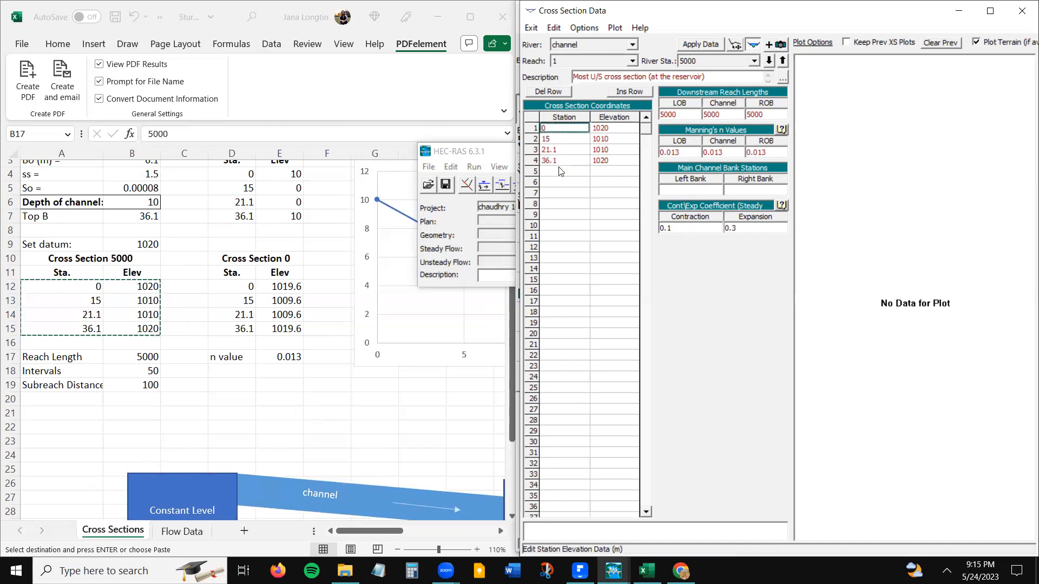
left_click(672, 191)
type("0")
key("Tab")
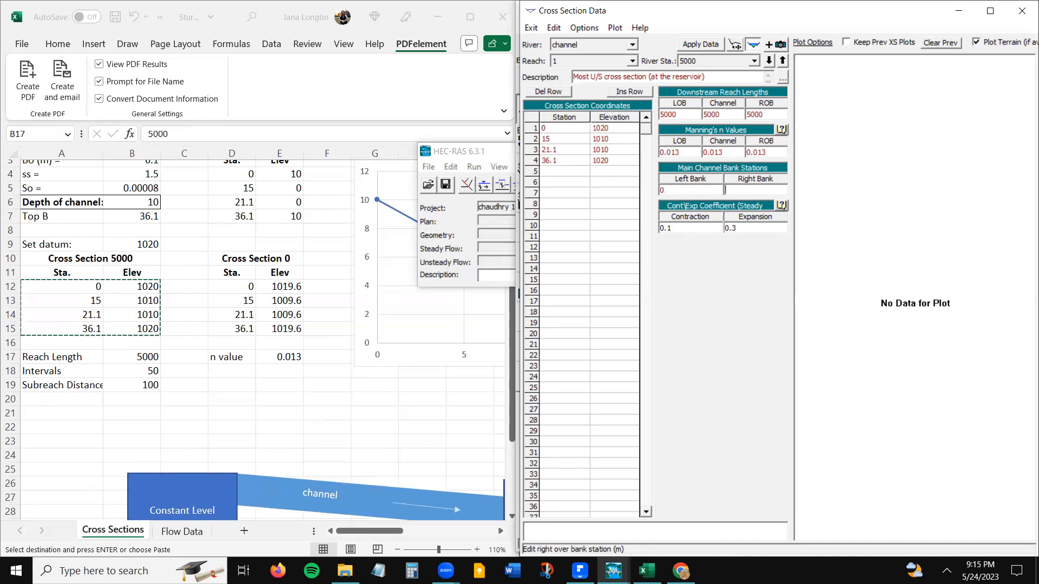
type("36.1")
left_click(598, 194)
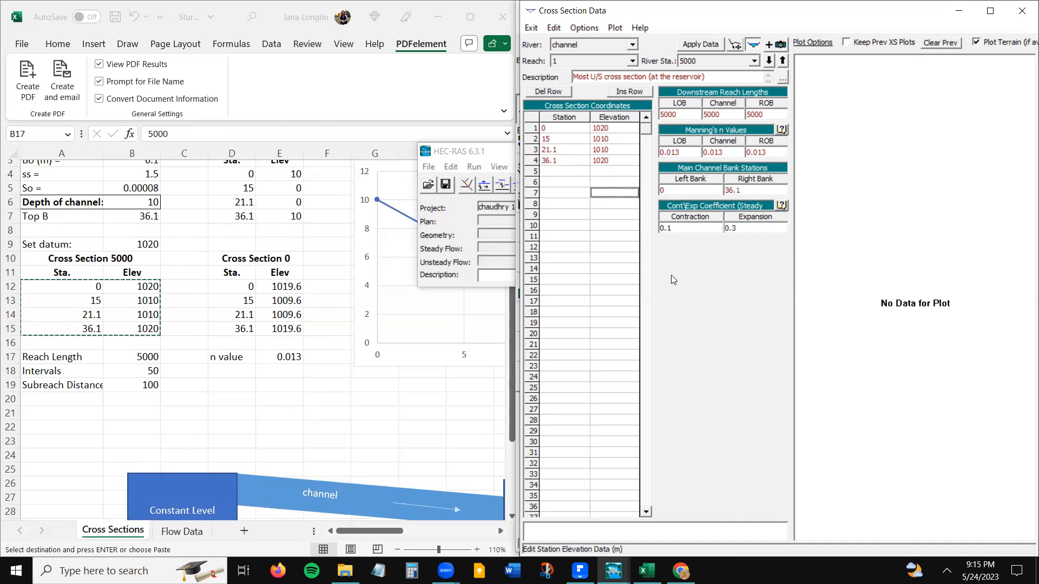
left_click(704, 45)
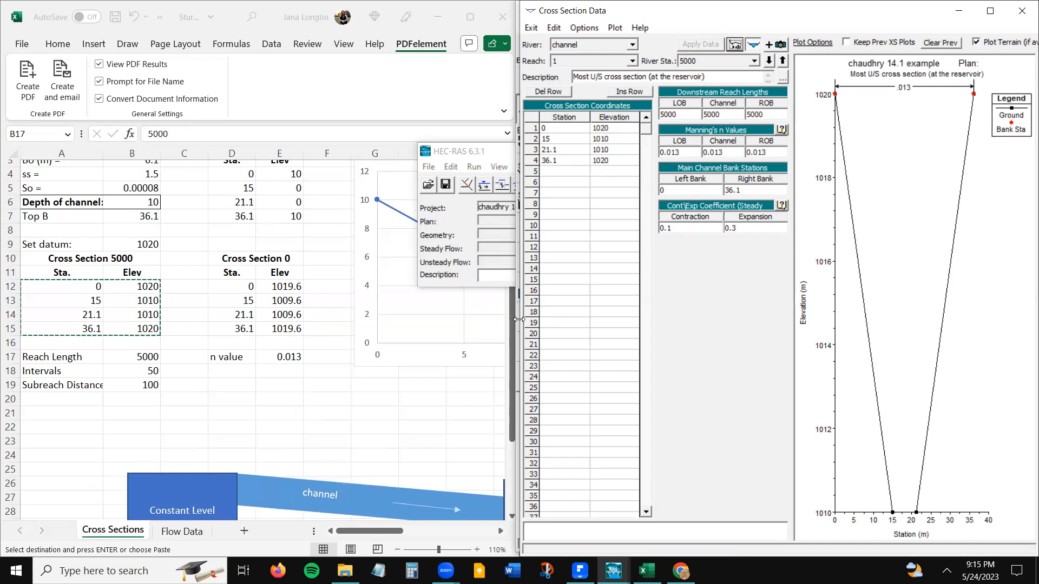
left_click_drag(519, 319, 512, 320)
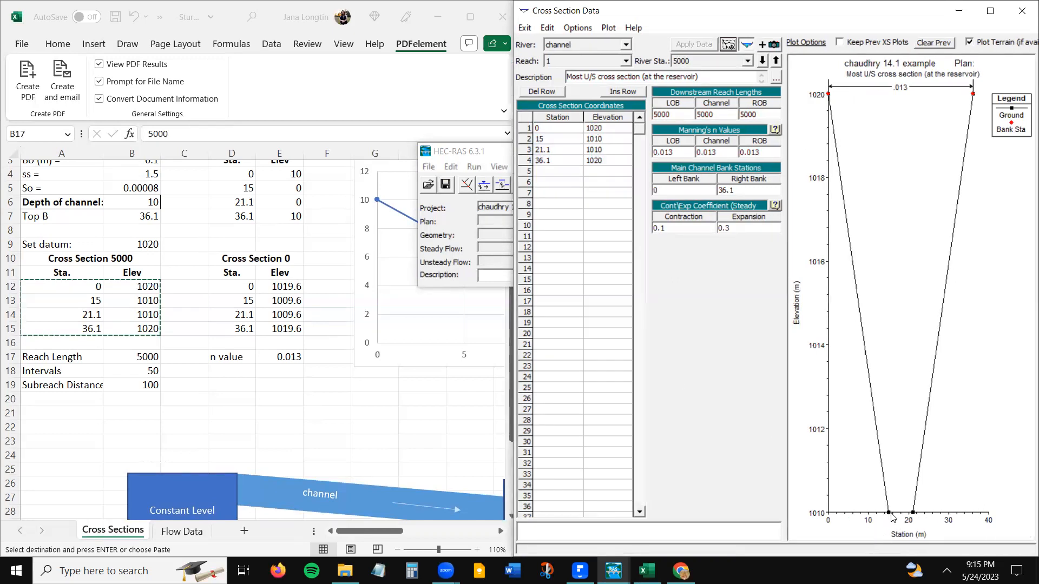
- Copy the current cross section to river station 0 on the same river and reach
left_click(565, 27)
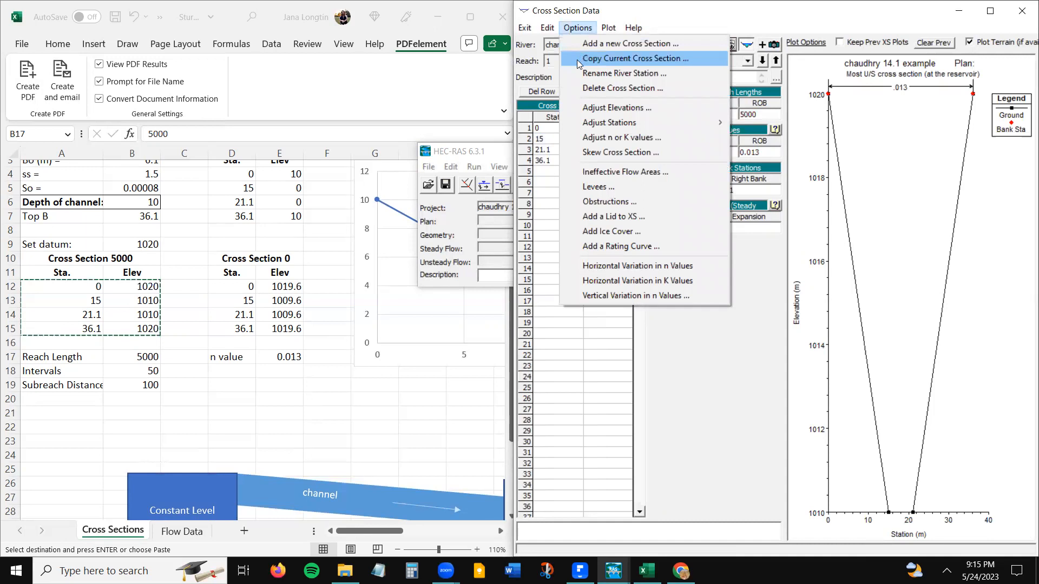
left_click(577, 59)
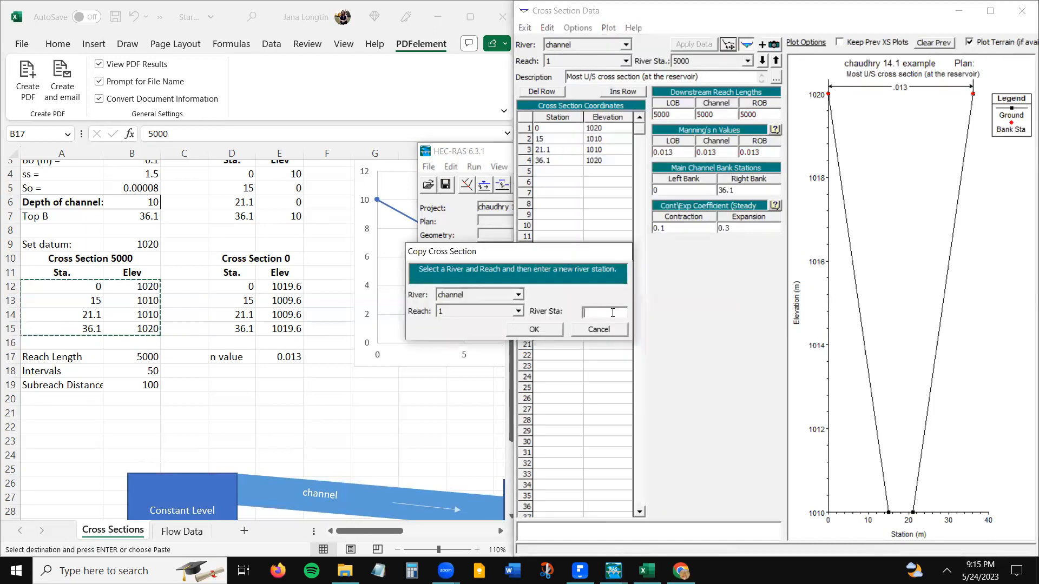
type("0")
left_click(534, 329)
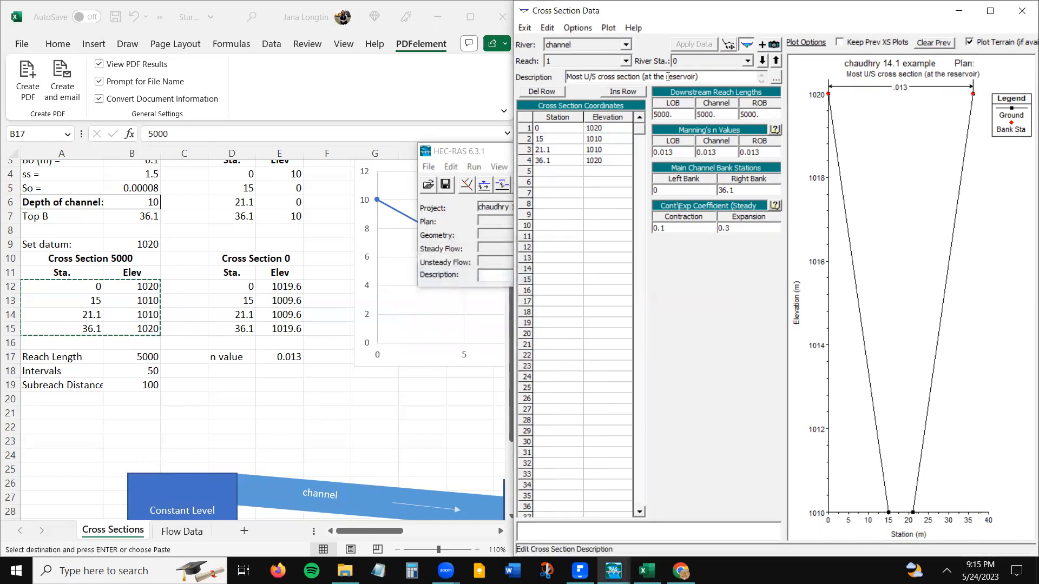
- Change the station 0 cross section's description to "Most D/S cross section (at the sluice gate)"
left_click(591, 77)
key("BackSpace")
type("D")
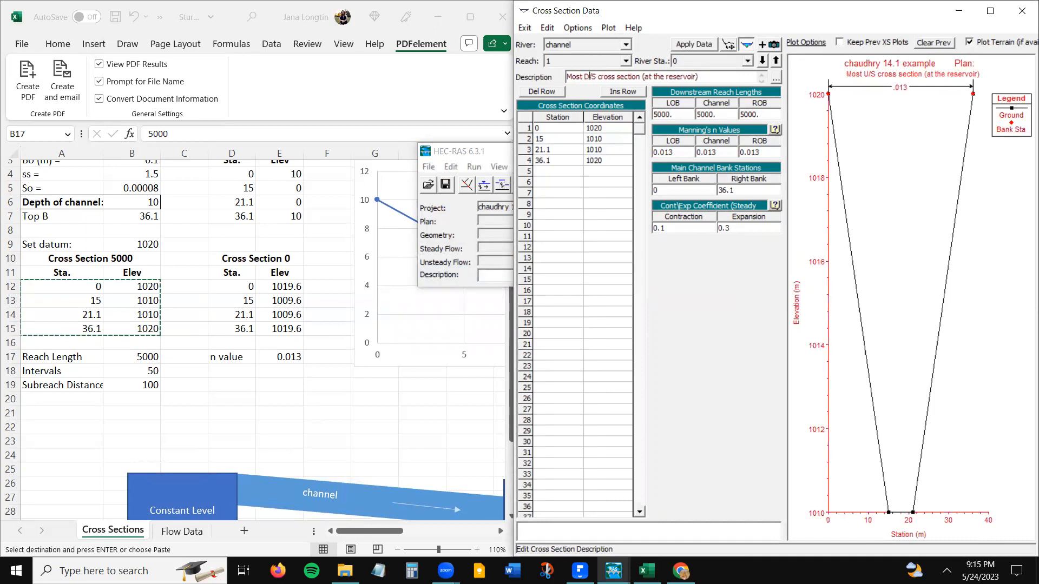
double_click(669, 79)
type("sluice gate)")
- Replace station 0's coordinates with the Cross Section 0 stations and elevations from Excel cells D12:E15
left_click(232, 284)
left_click_drag(232, 284, 292, 329)
key("ctrl+c")
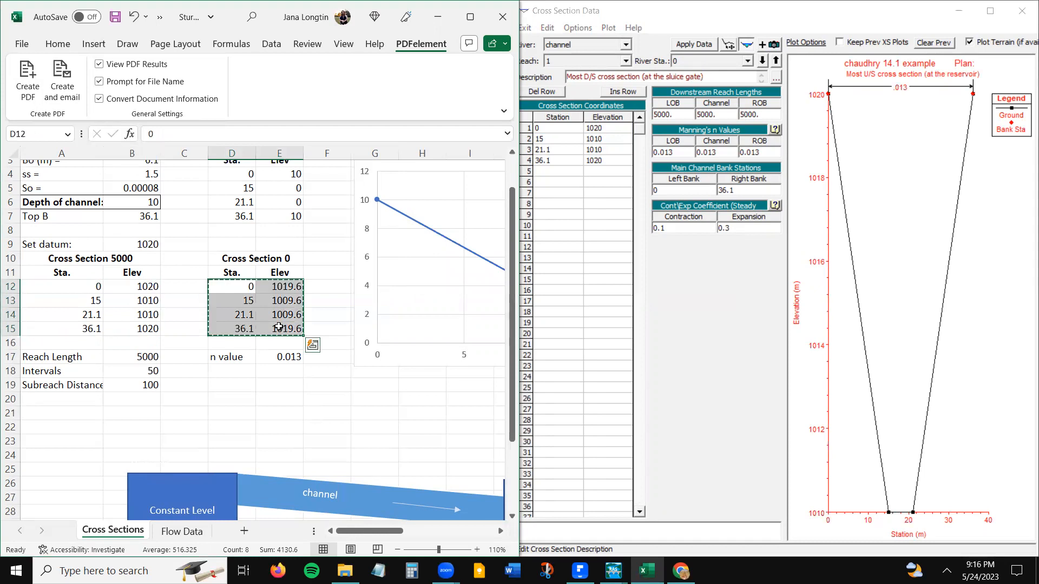
left_click_drag(561, 128, 630, 187)
key("ctrl+v")
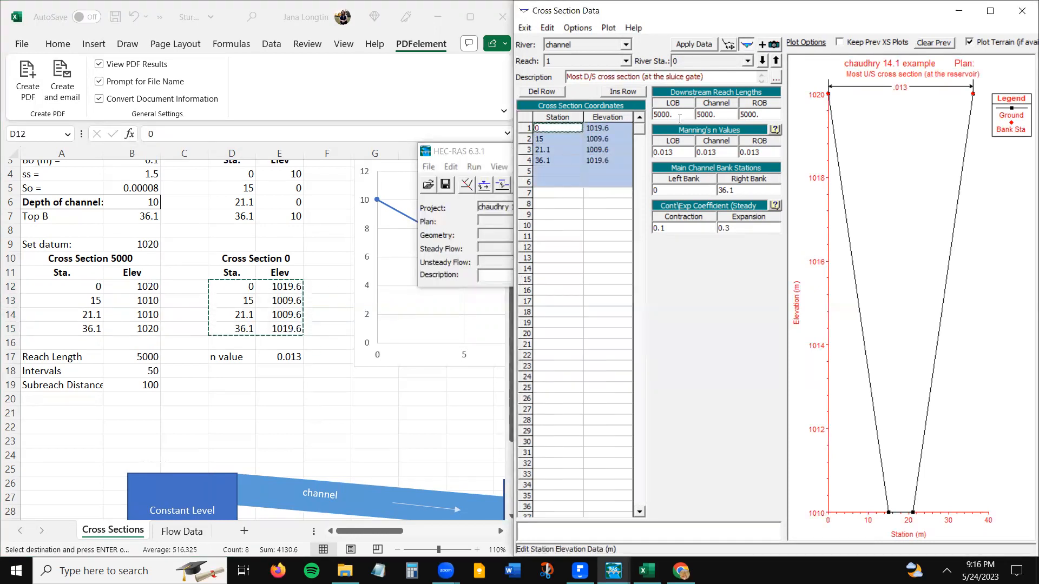
- Set station 0's downstream reach lengths for LOB, channel and ROB to 0, apply the data and leave the cross section editor
left_click(684, 111)
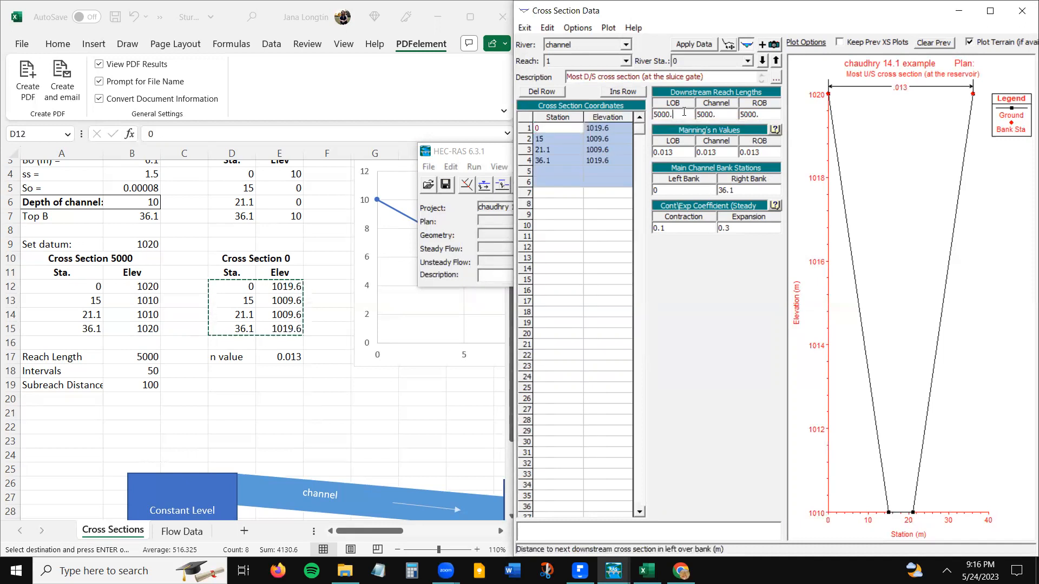
left_click_drag(671, 114, 613, 121)
type("0")
key("Tab")
key("Delete")
key("Delete")
key("Delete")
key("Delete")
type("0")
key("Tab")
key("Delete")
key("Delete")
key("Delete")
key("Delete")
type("0")
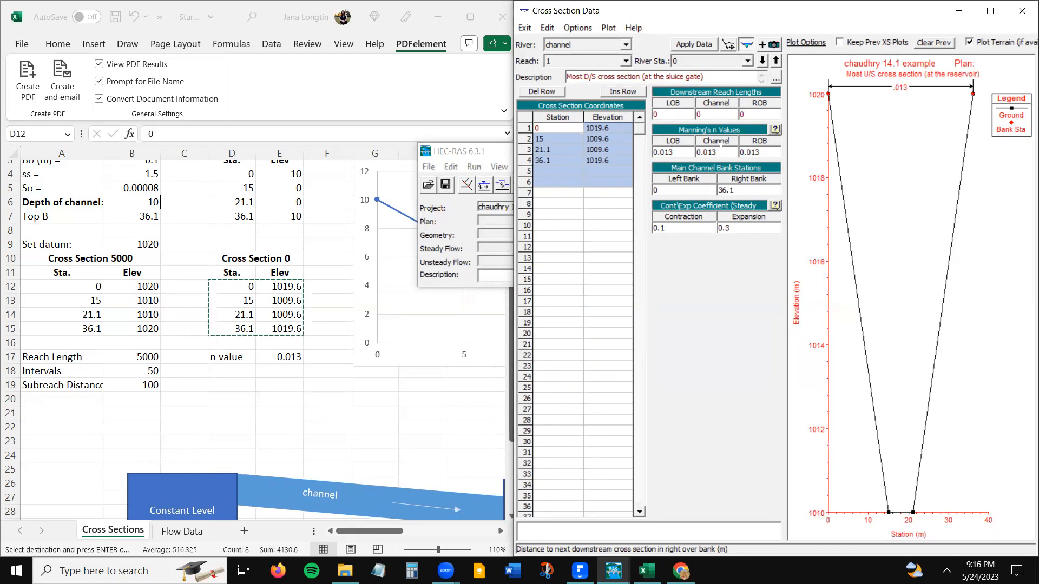
left_click(687, 45)
key("alt")
left_click(525, 29)
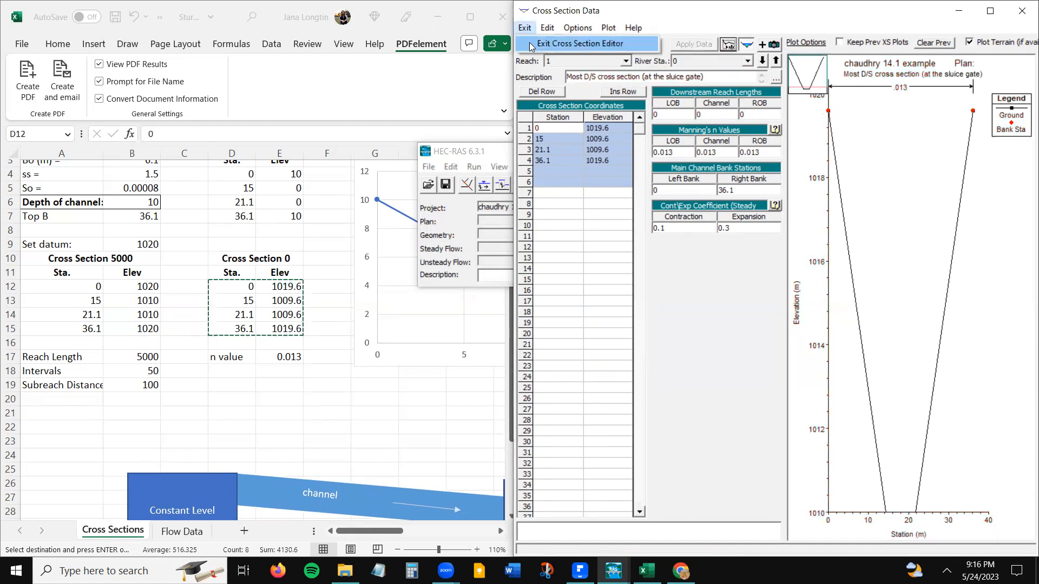
left_click(579, 43)
- Save the geometry data in the Assignments folder with the title "chaudhry 14.1 geom"
left_click(526, 27)
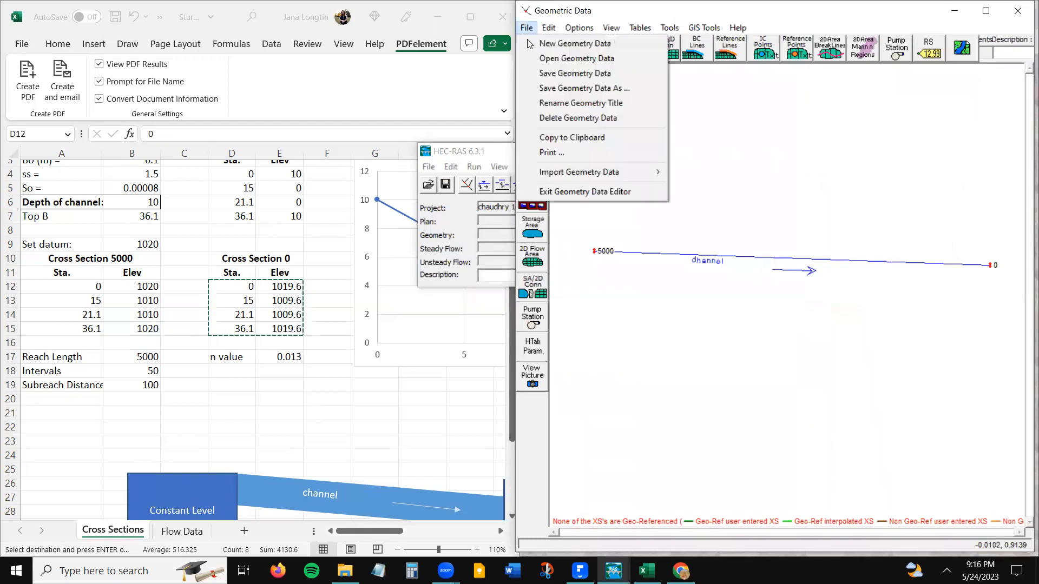
left_click(545, 74)
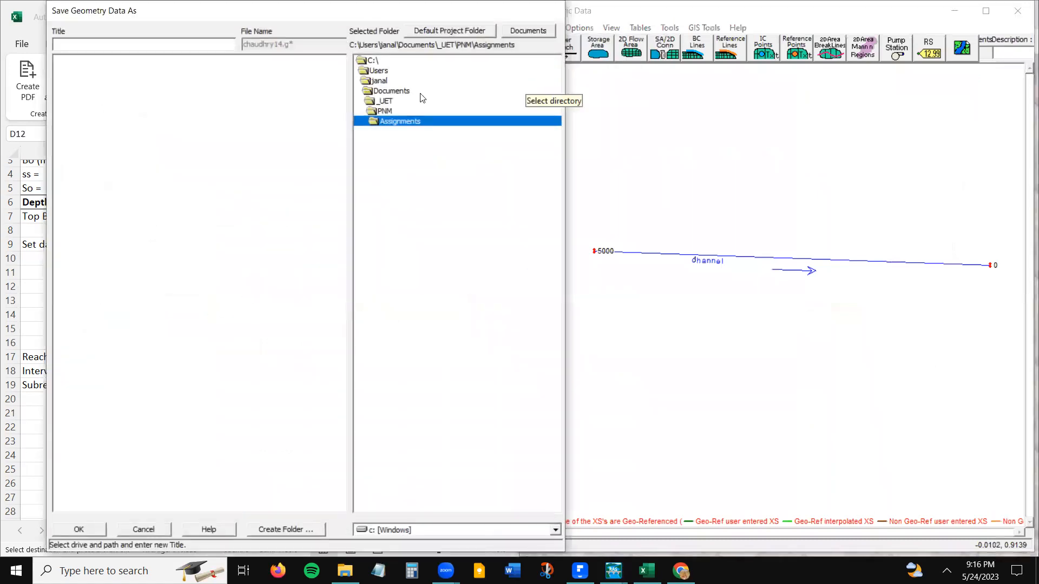
type("chaudhry 14")
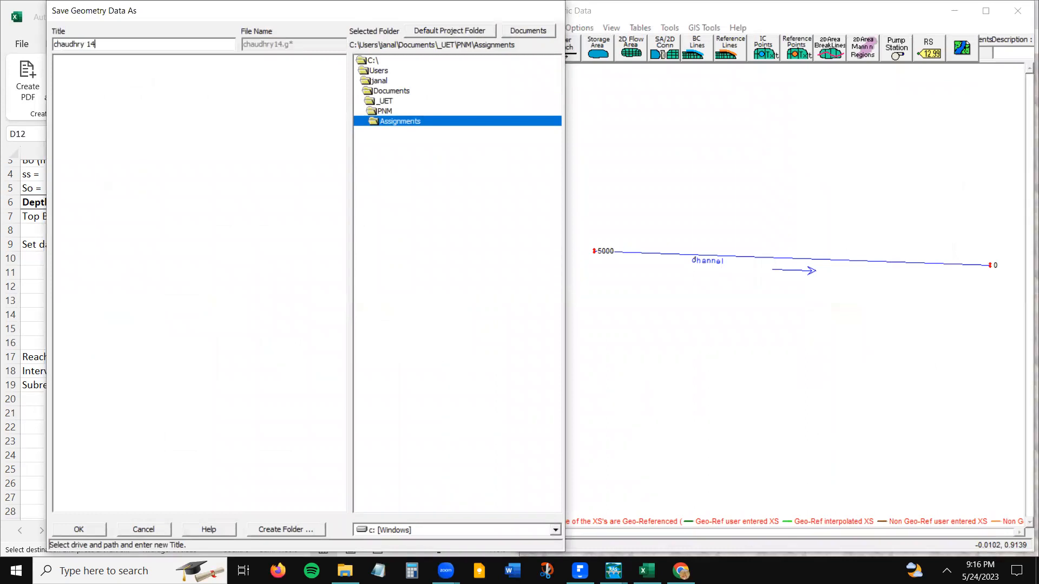
type(".1 geom")
key("Return")
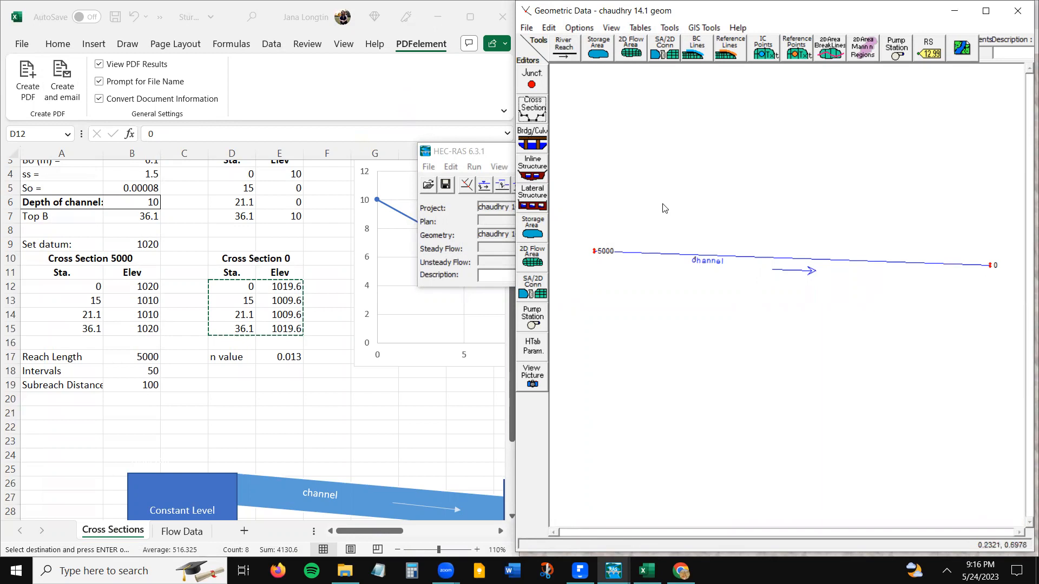
- Set up cross-section interpolation within reach 1 of the channel, from upstream river station 5000 to downstream station 0
left_click(136, 414)
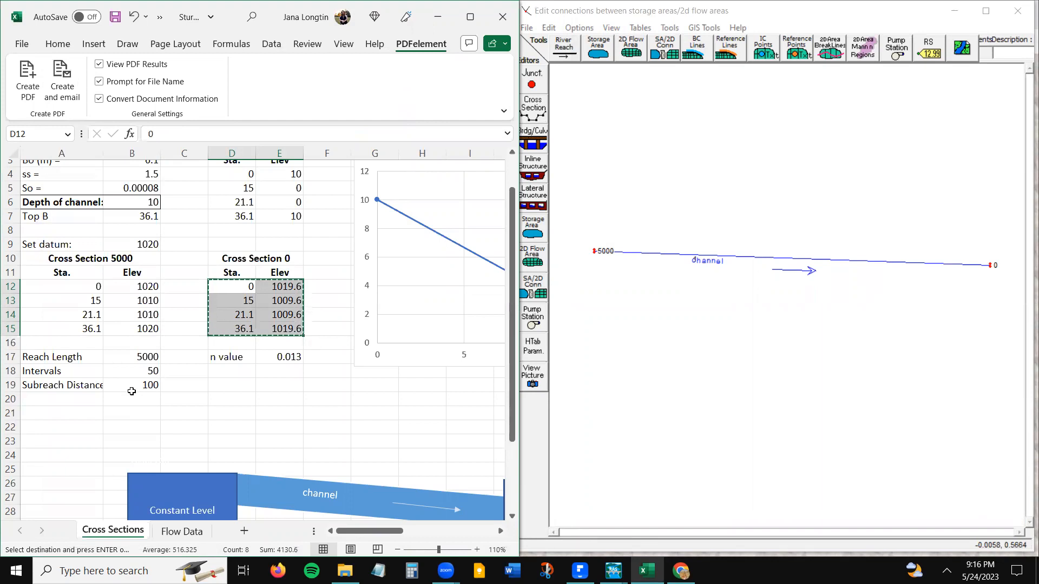
left_click(141, 388)
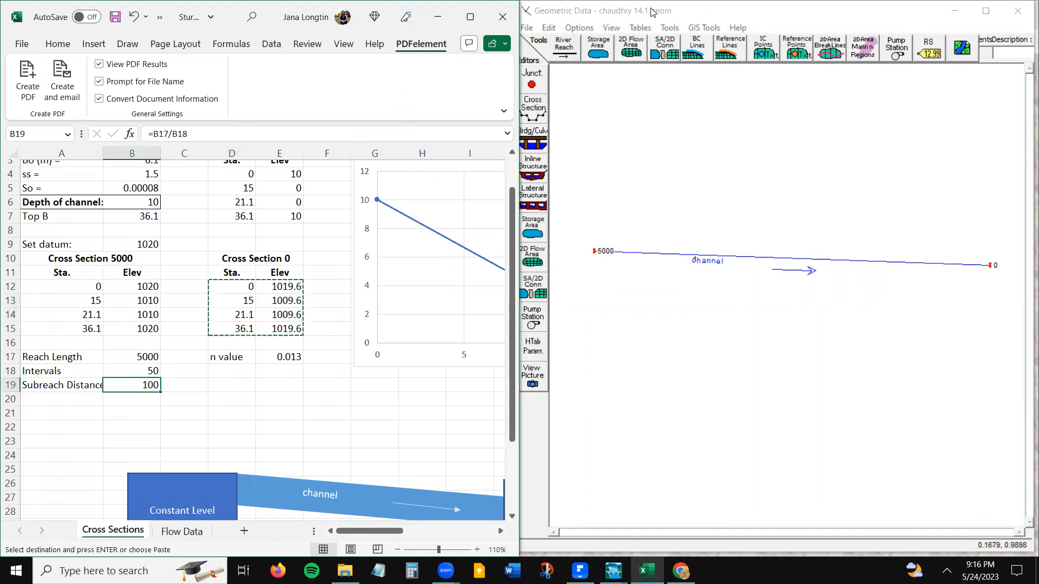
left_click(698, 12)
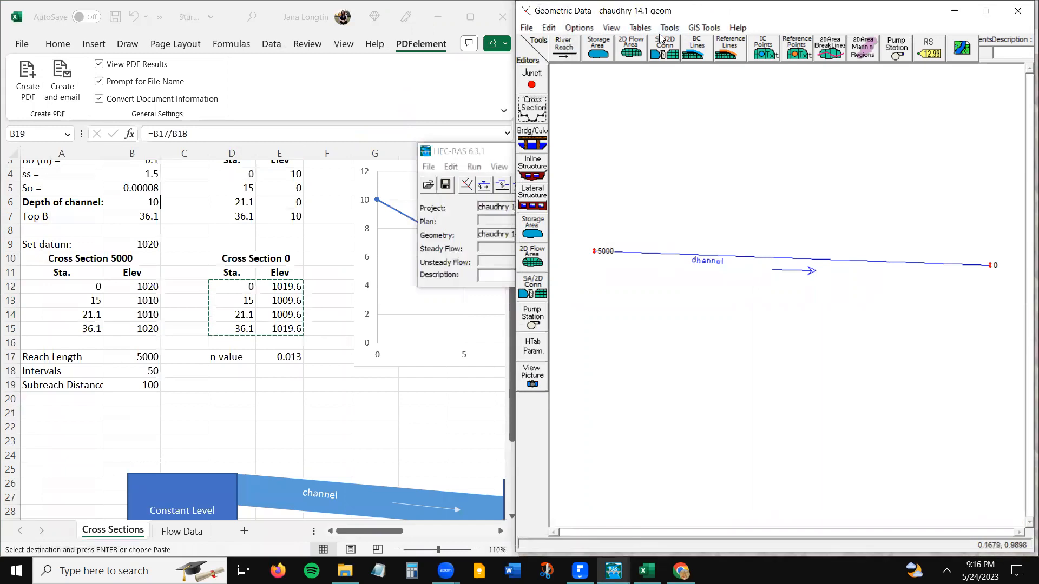
left_click(703, 28)
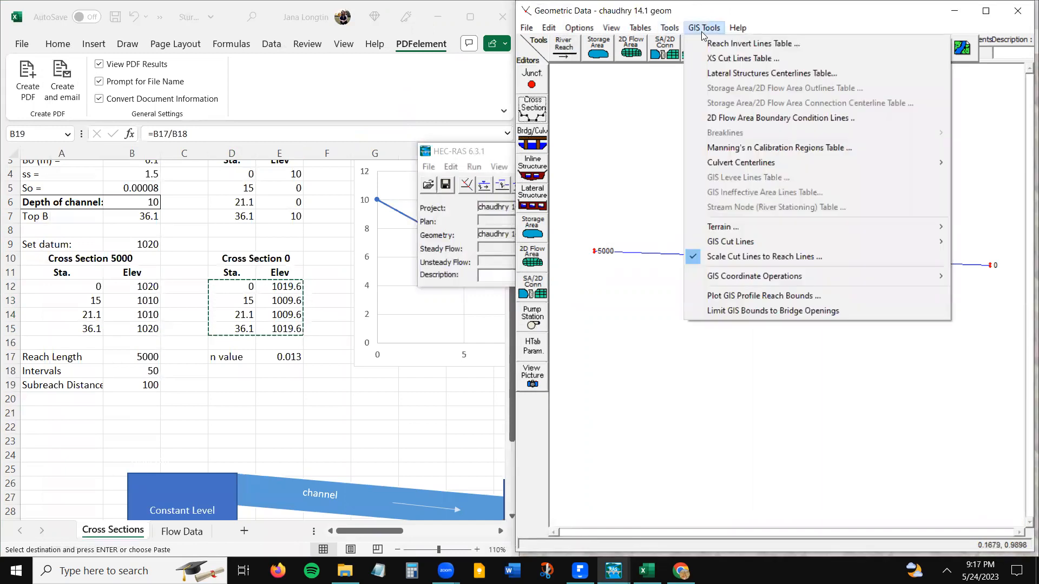
mouse_move(669, 28)
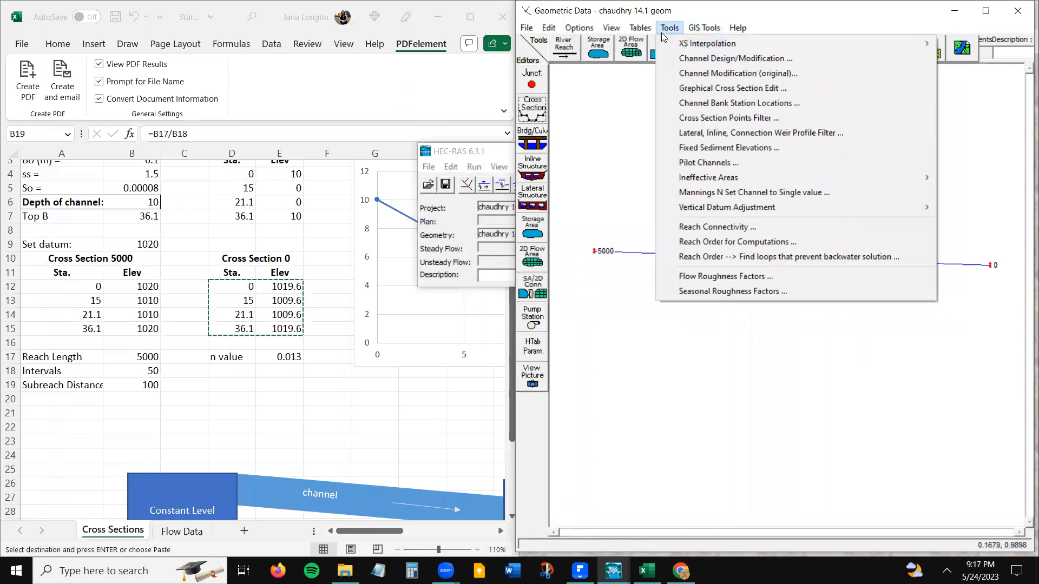
mouse_move(670, 55)
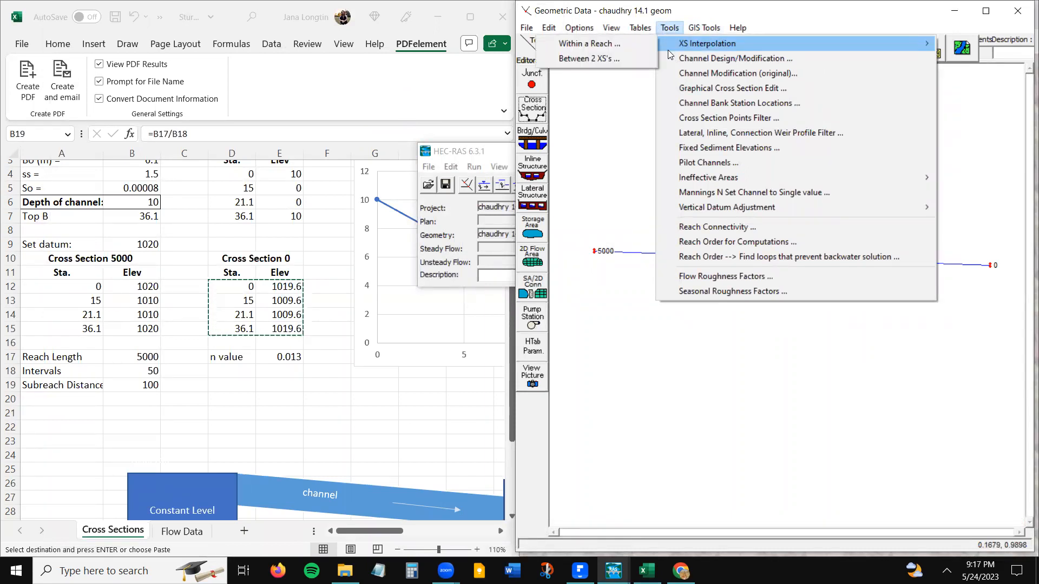
left_click(636, 45)
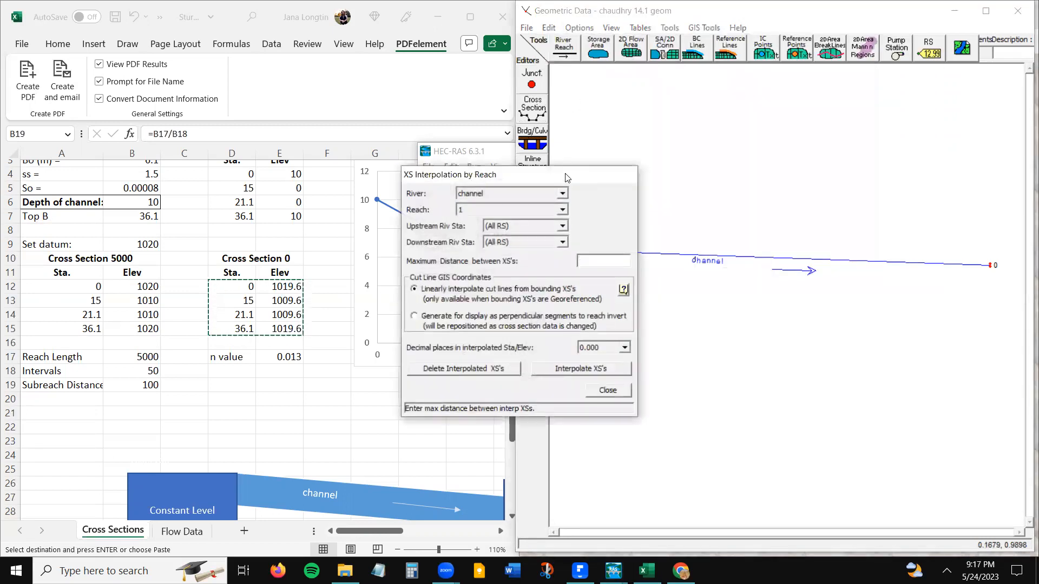
left_click_drag(567, 178, 492, 121)
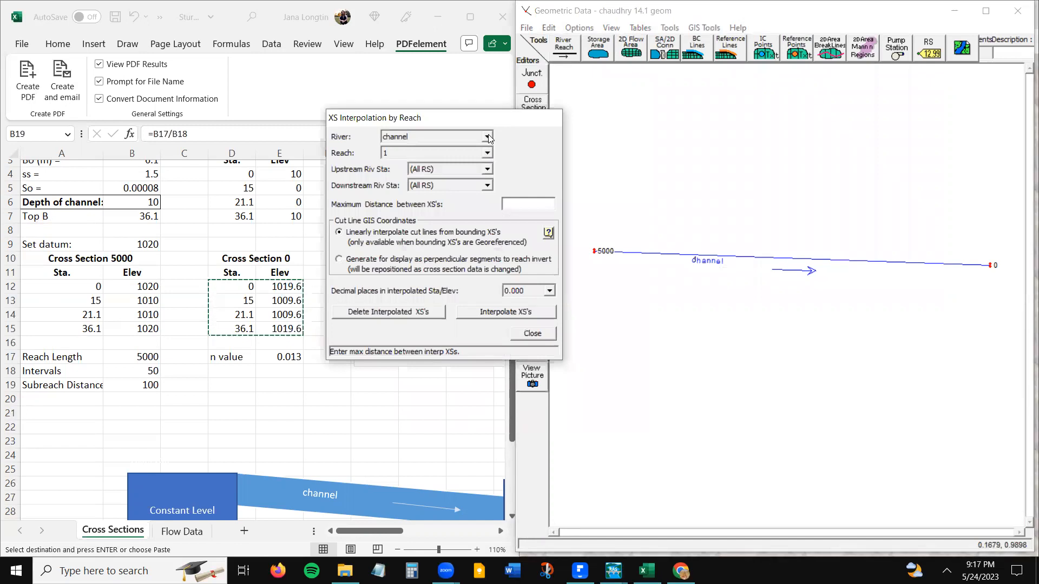
left_click(488, 170)
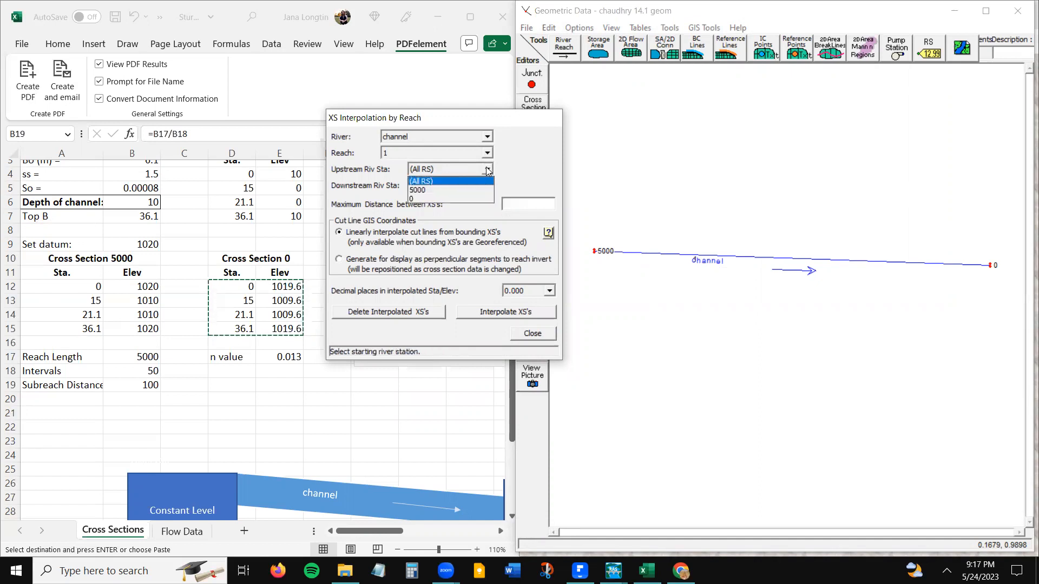
left_click(469, 190)
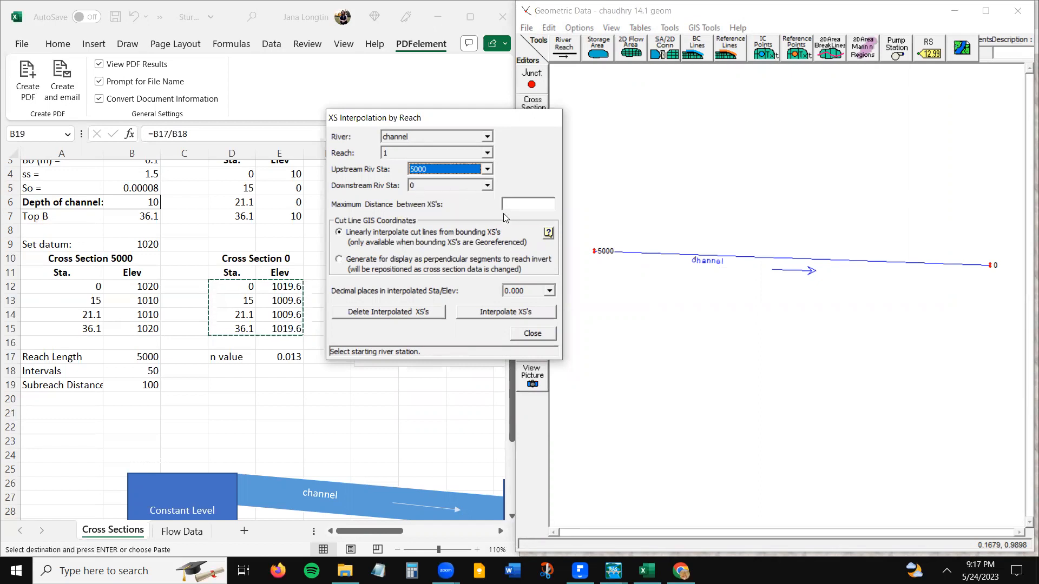
- Interpolate the cross sections with a maximum distance of 100, matching Excel's subreach distance, and save the geometry data
left_click(519, 203)
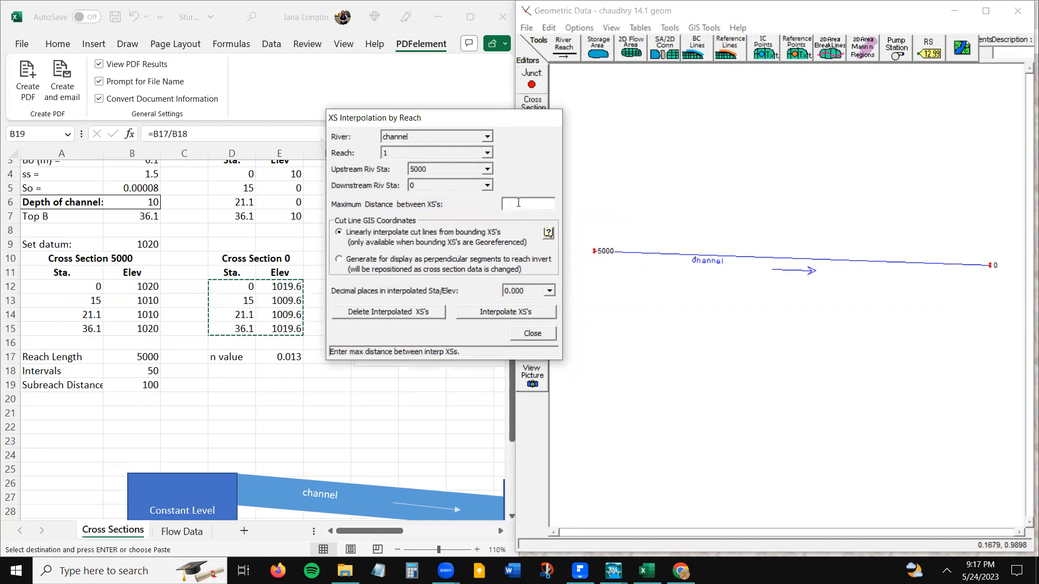
left_click(135, 381)
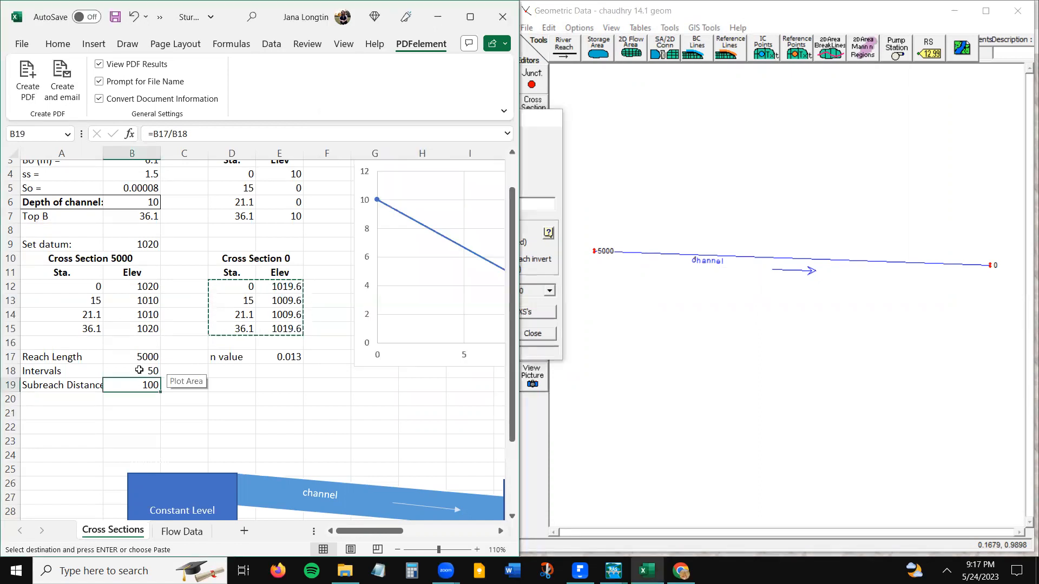
left_click(139, 370)
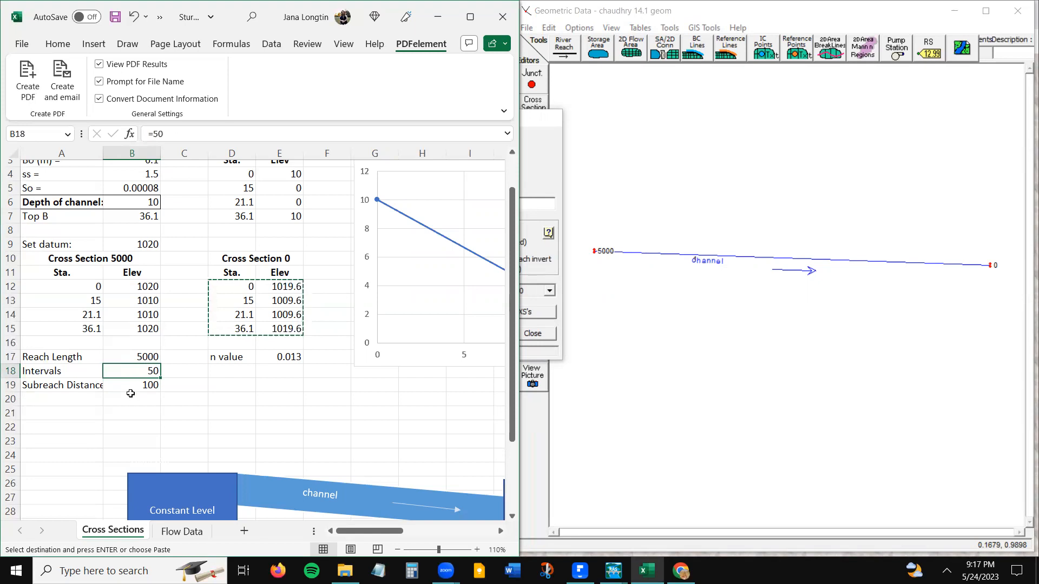
left_click(134, 383)
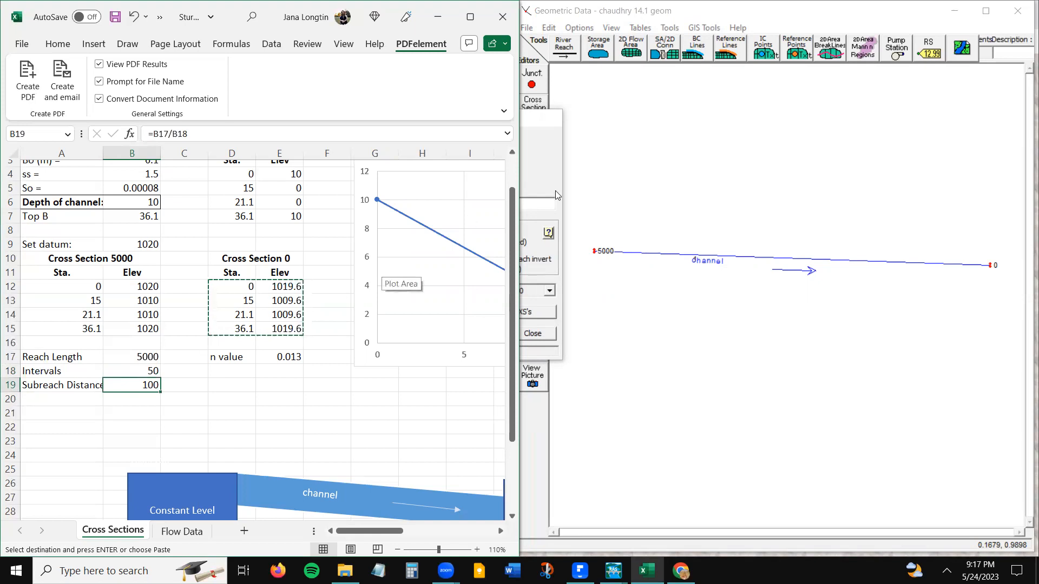
left_click(541, 169)
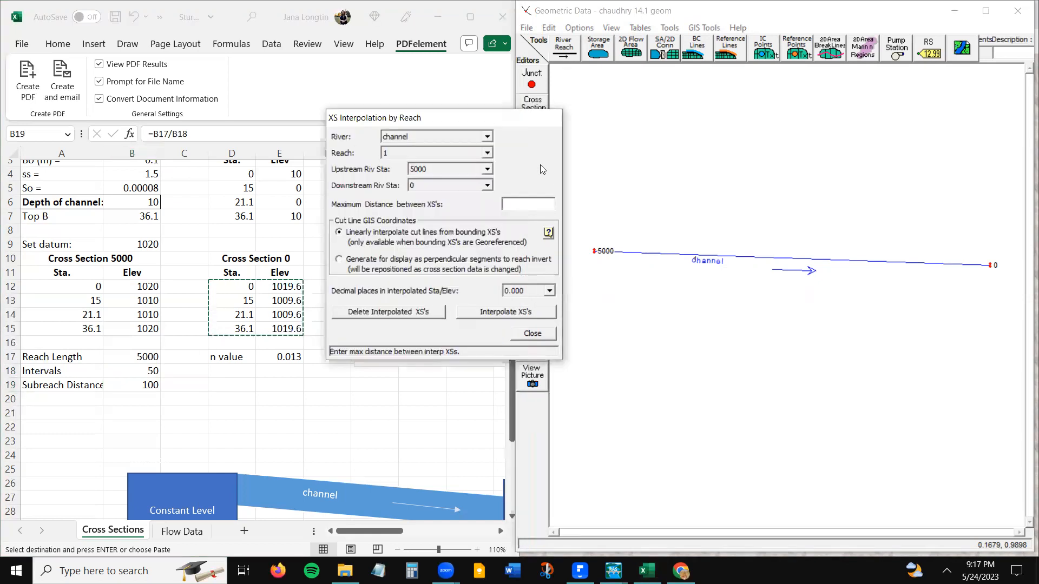
type("100")
left_click(484, 314)
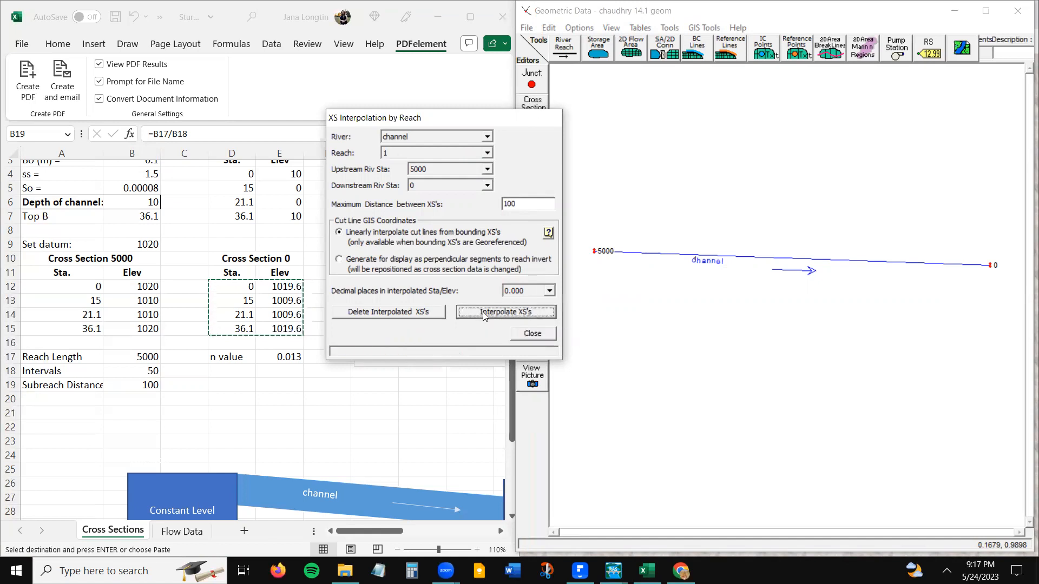
left_click(523, 333)
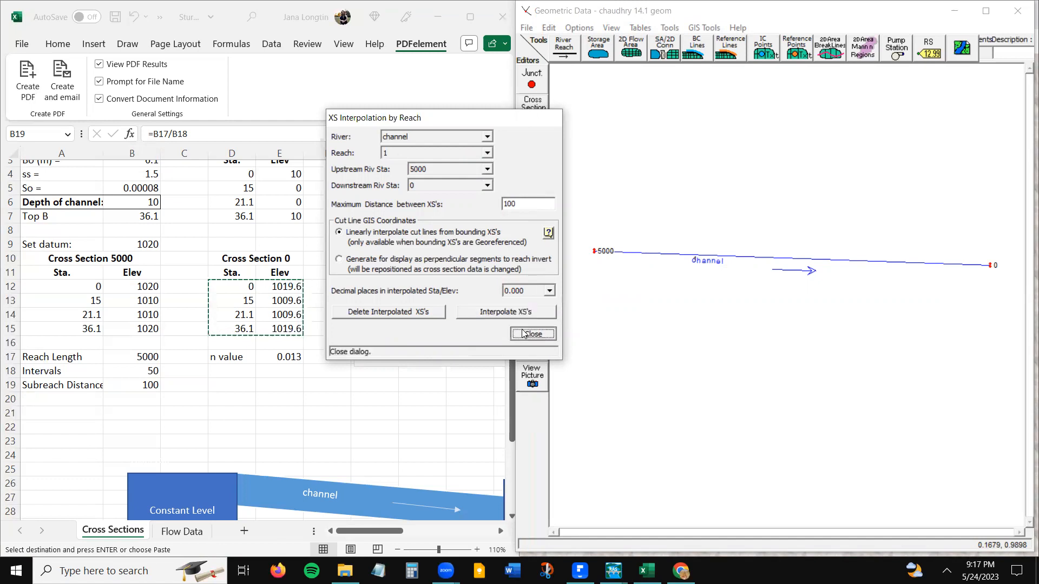
left_click(525, 27)
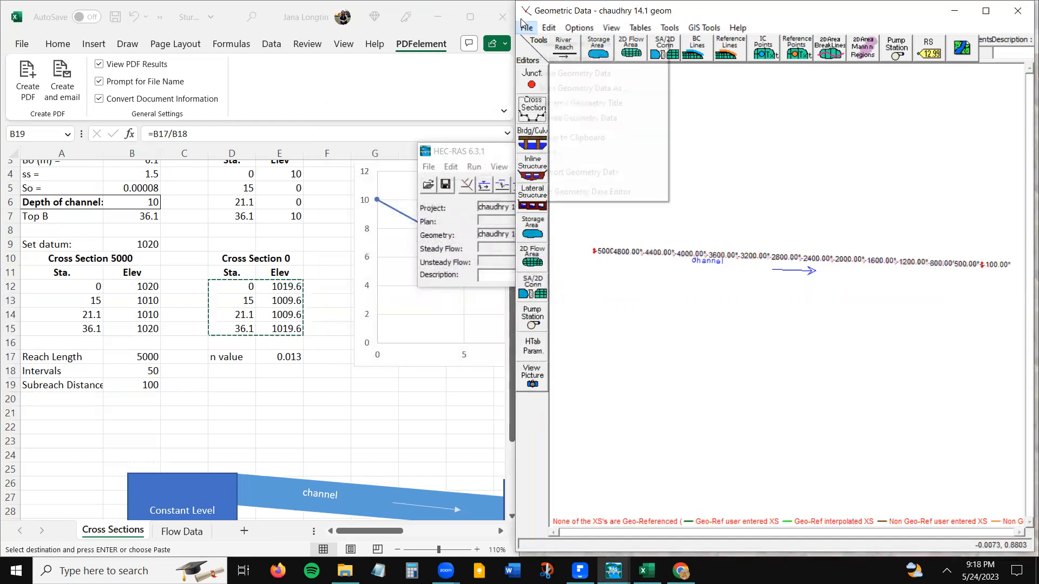
left_click(565, 75)
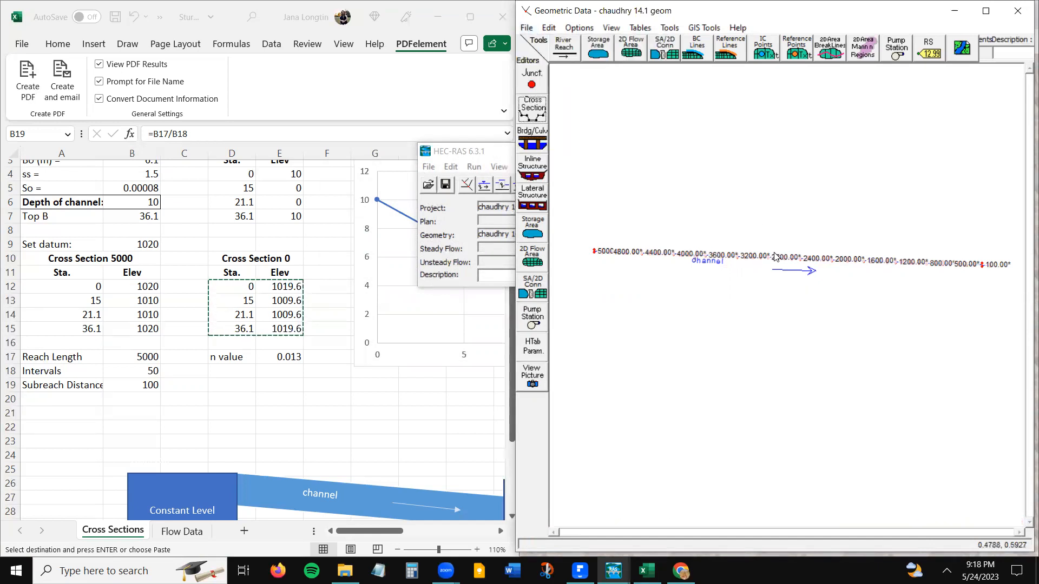
- Examine the interpolated river stations and their spacing along the middle of the channel schematic
right_click(752, 265)
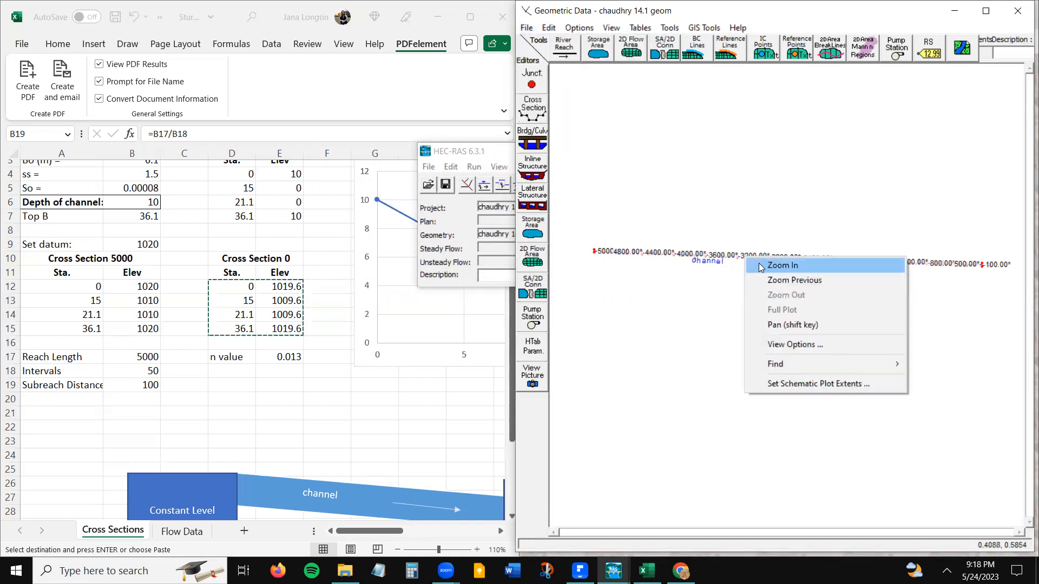
left_click(753, 266)
left_click(795, 263)
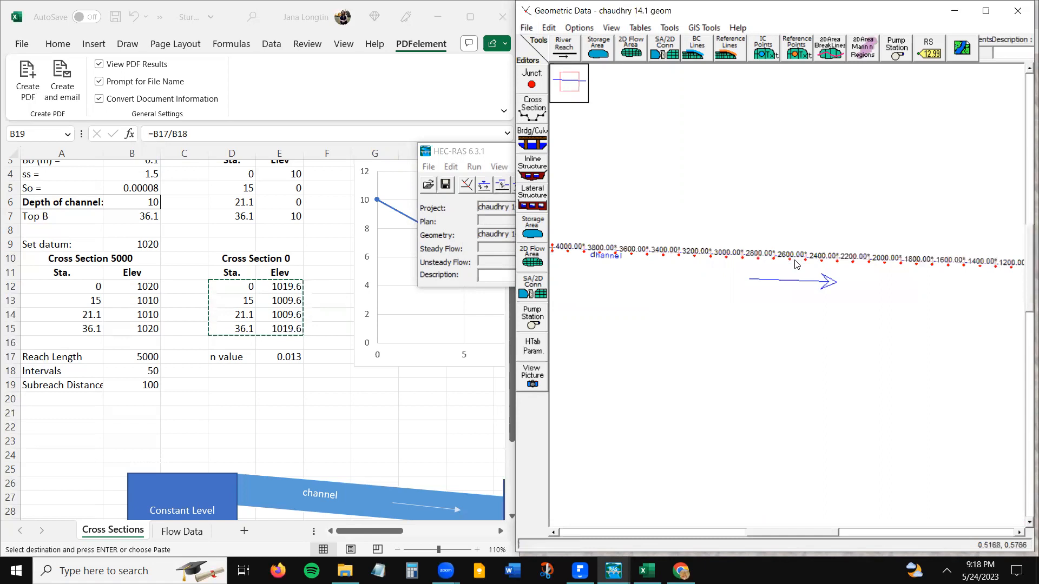
right_click(792, 264)
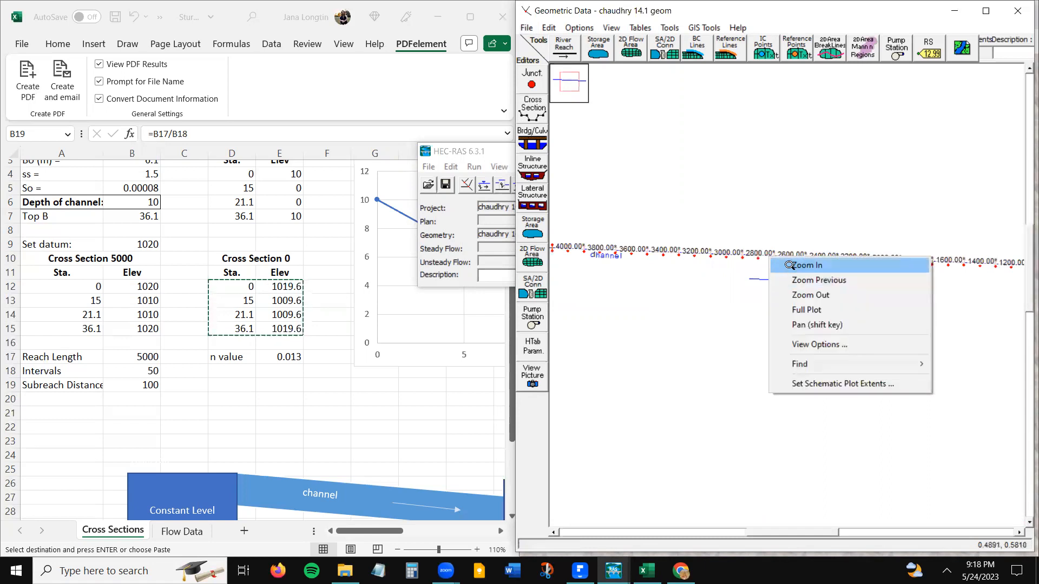
left_click(788, 265)
left_click(789, 259)
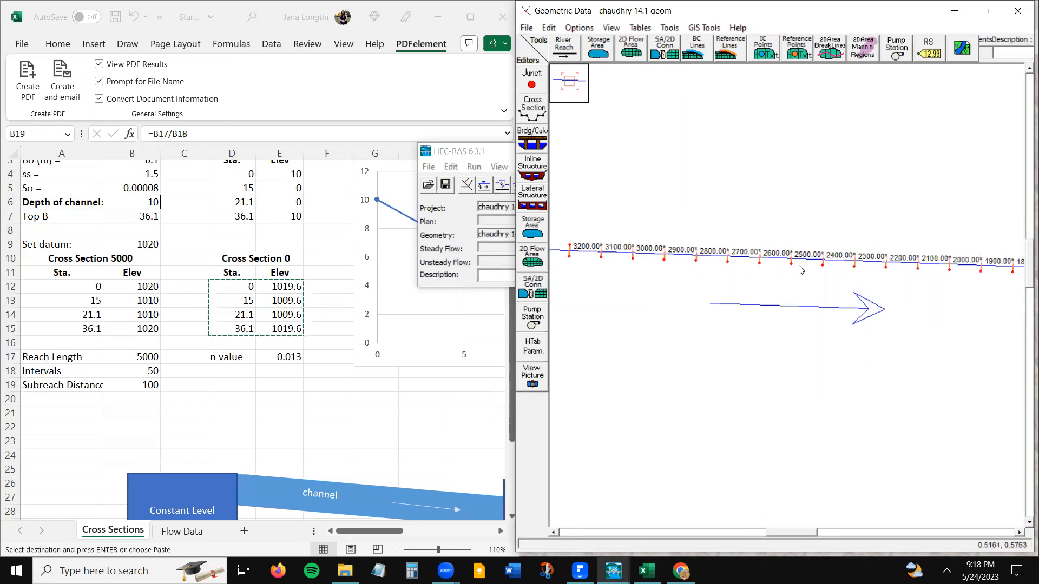
- Save the geometry data again and exit the geometry editor, returning to the Excel workbook in a maximized window
key("alt+f")
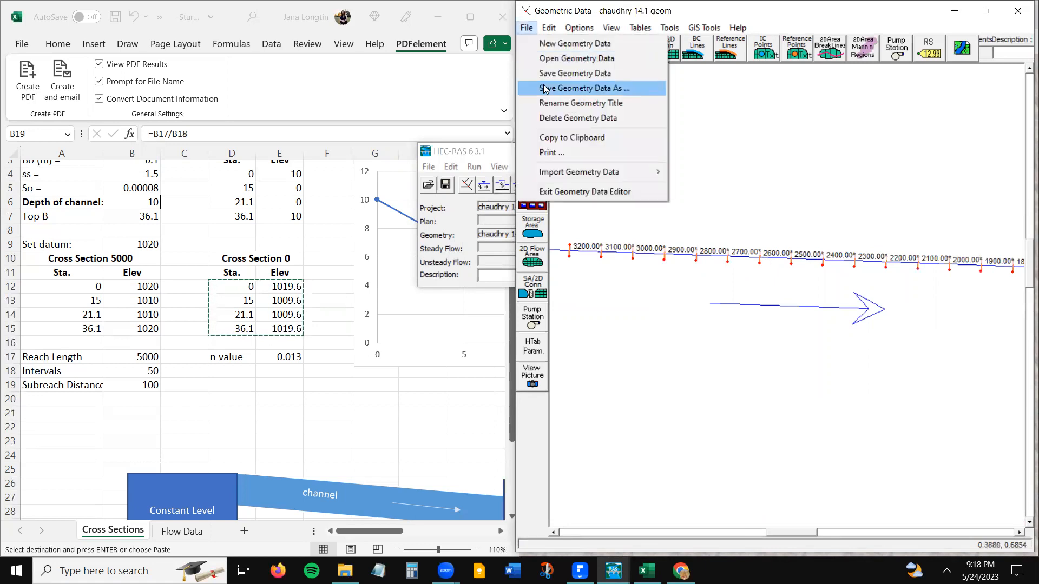
left_click(552, 73)
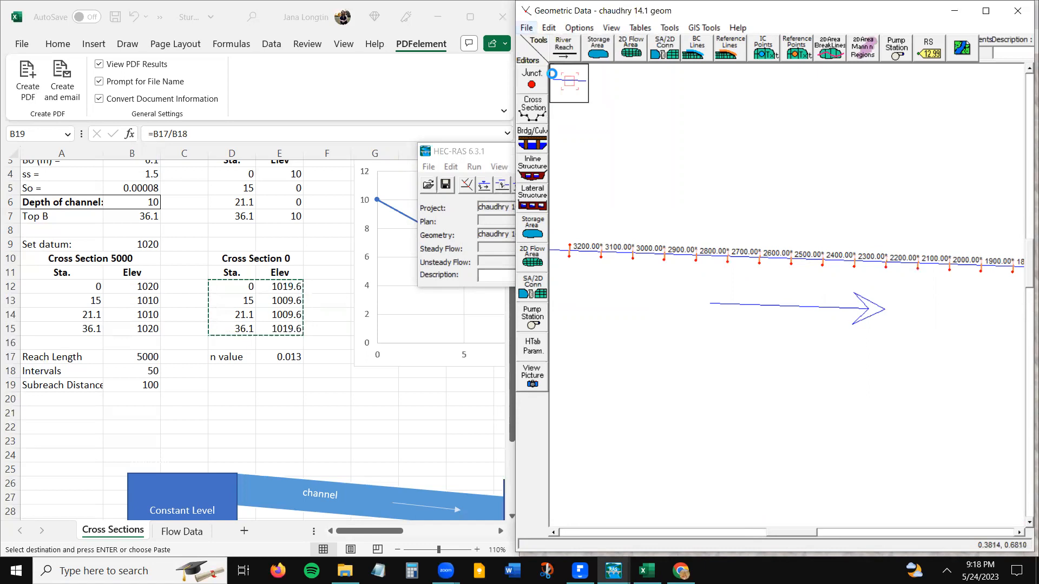
key("alt+f")
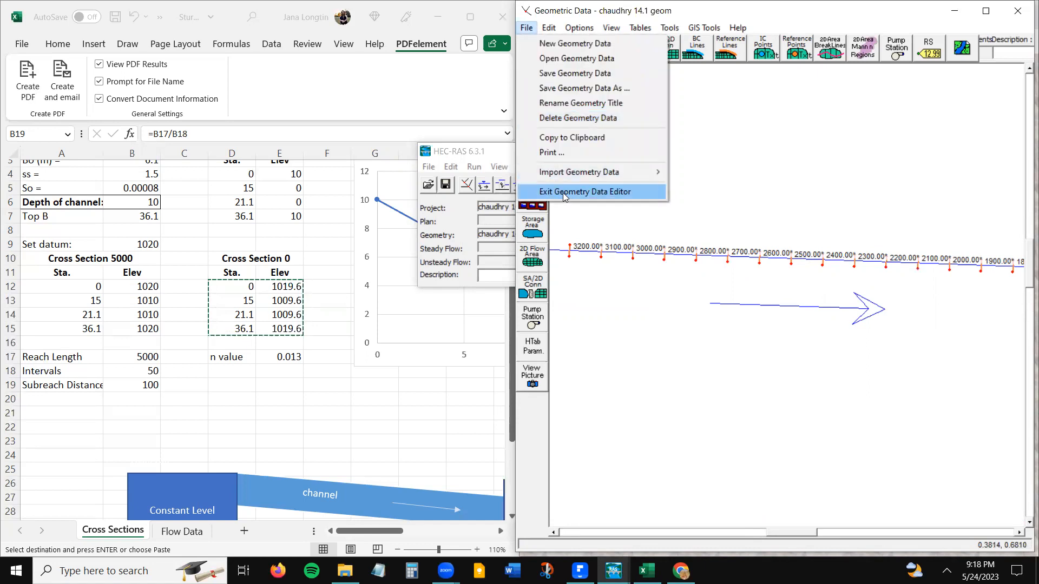
left_click(563, 193)
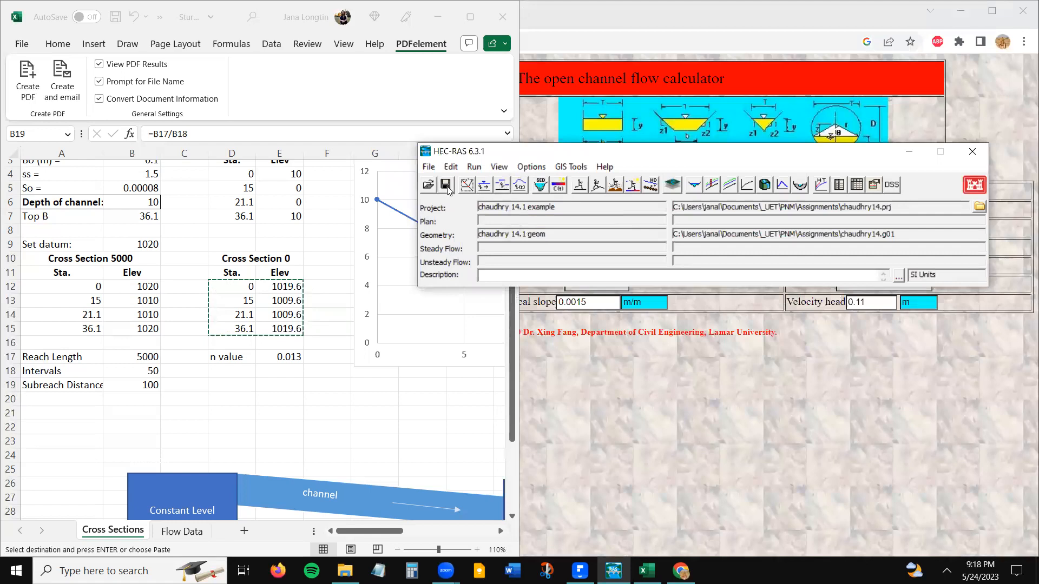
left_click(470, 17)
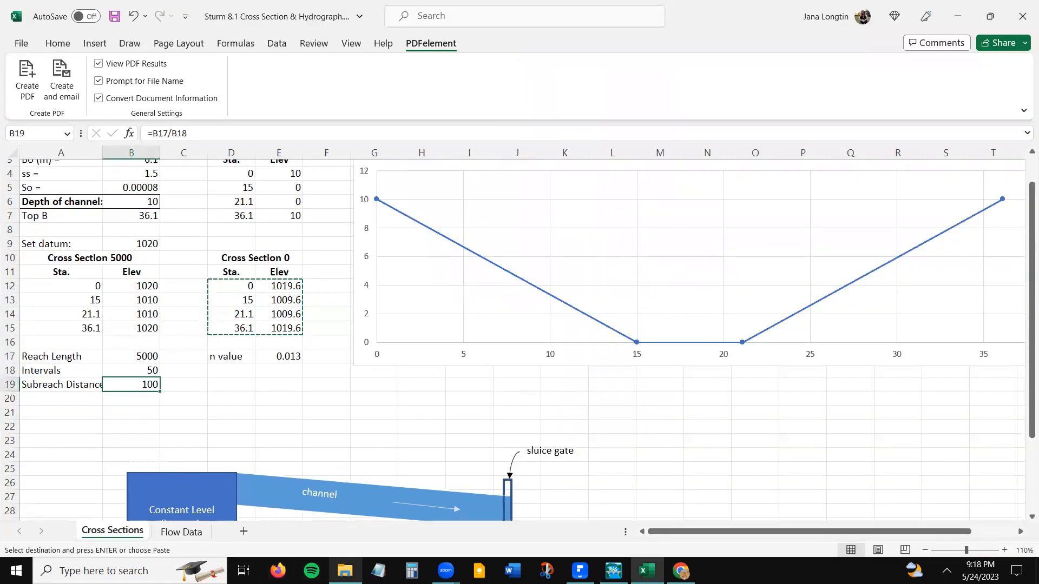
- On the Flow Data sheet, widen column E and replace the heading note with "Have Q = 126 m3/s, suddenly the sluice gate closes, and q = 0"
left_click(180, 532)
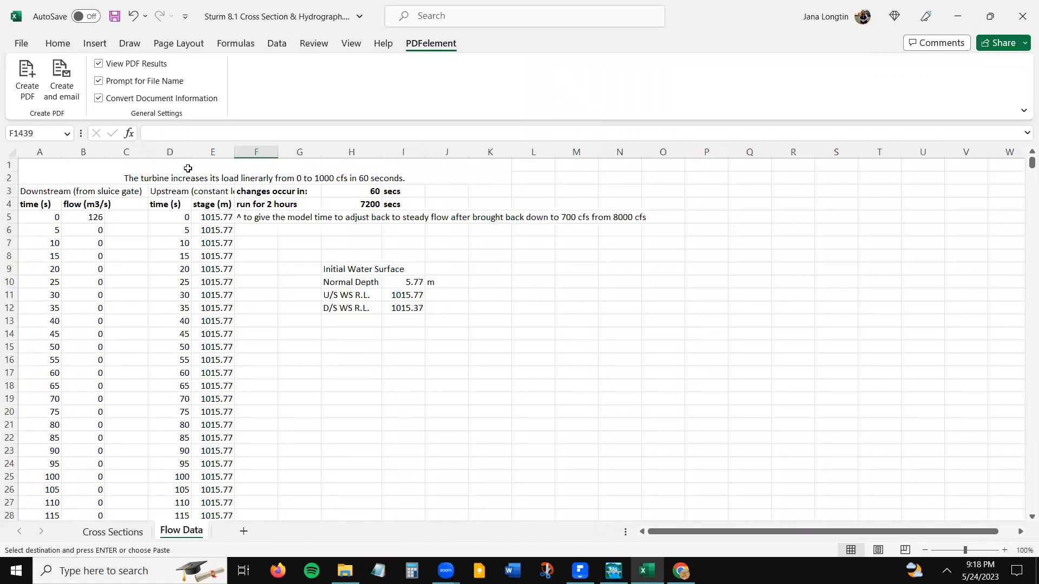
left_click_drag(234, 152, 266, 151)
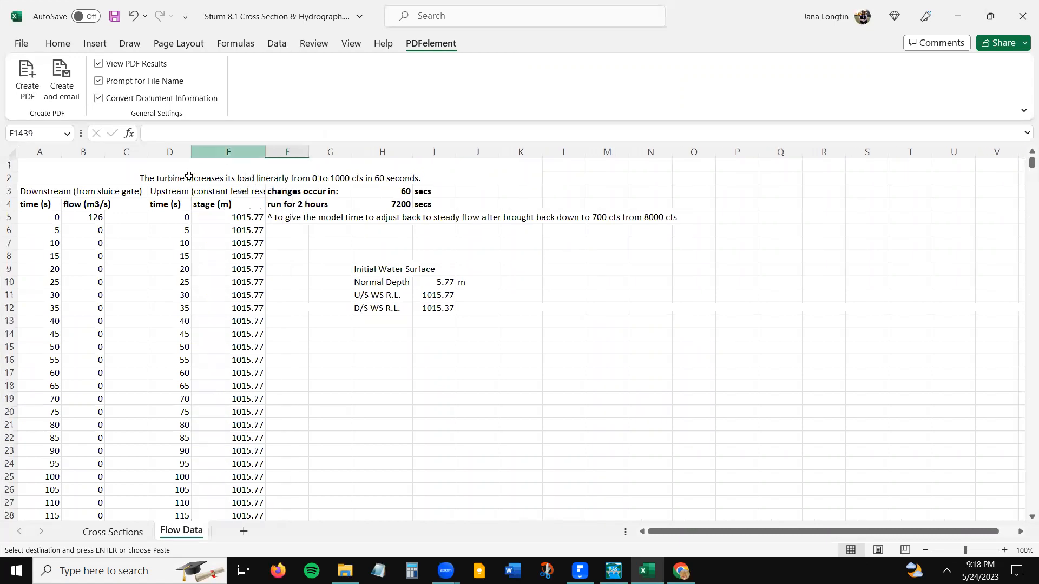
left_click(186, 177)
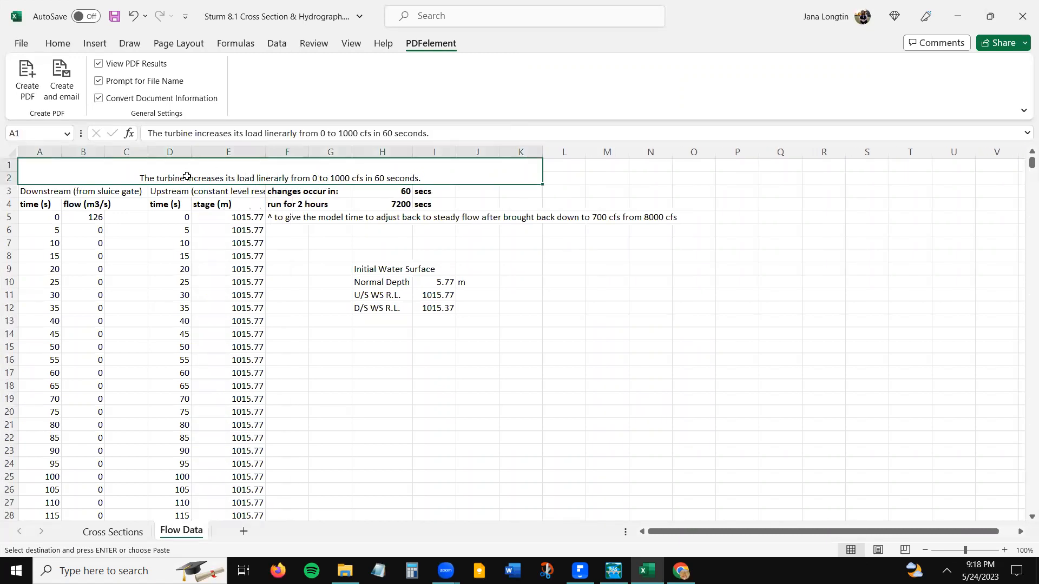
triple_click(176, 135)
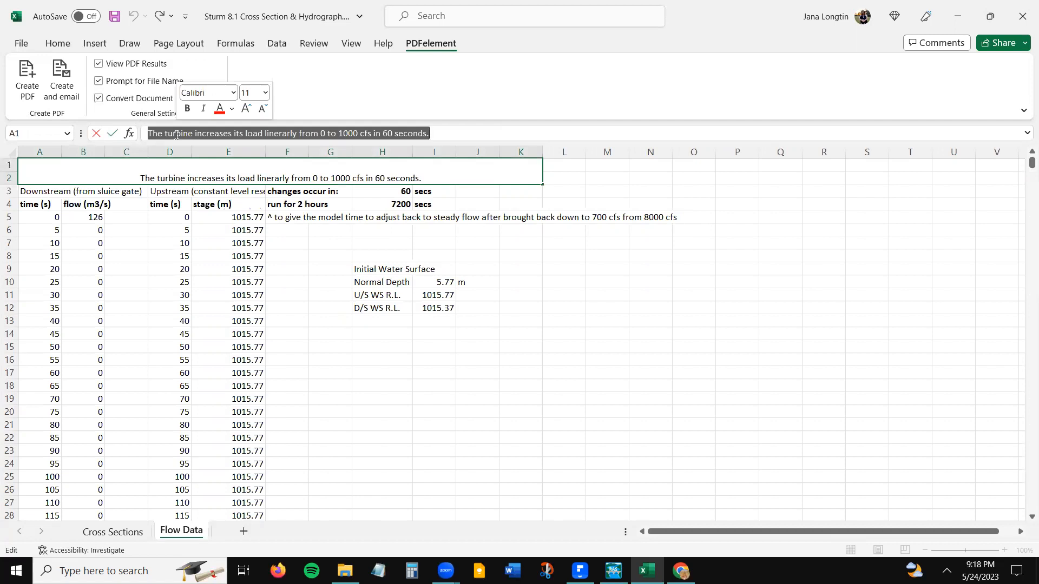
type("Hvae")
key("BackSpace")
key("BackSpace")
key("BackSpace")
type("ave Q = 126 m3/s, suddenly the sluice")
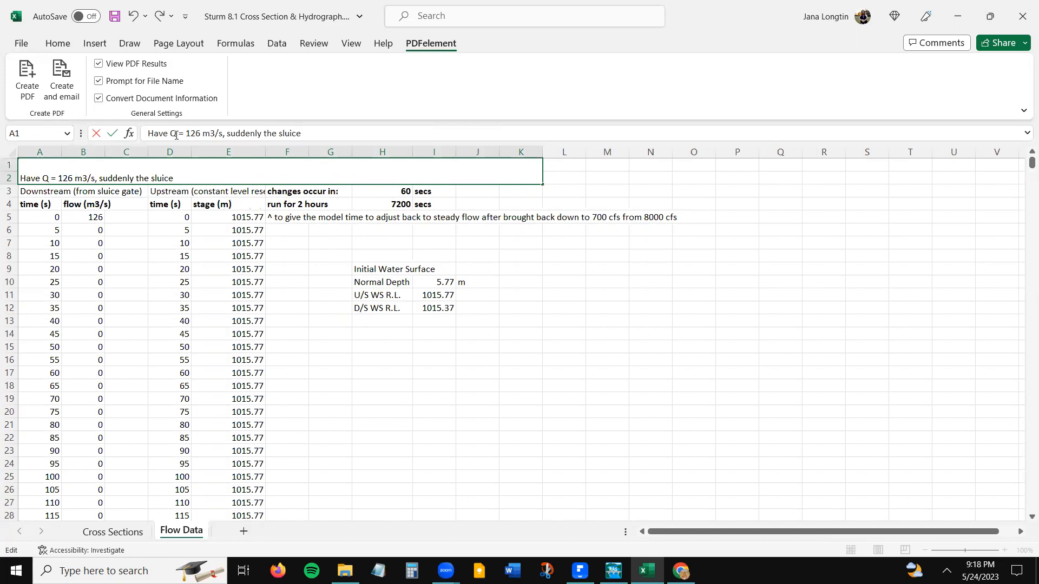
type(" gate closes, and q = 0")
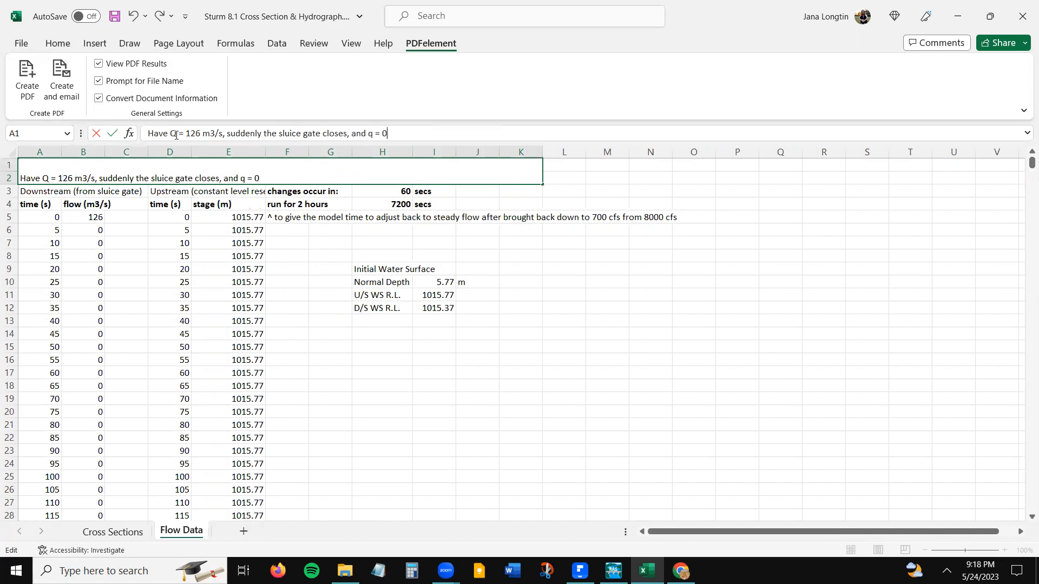
key("Return")
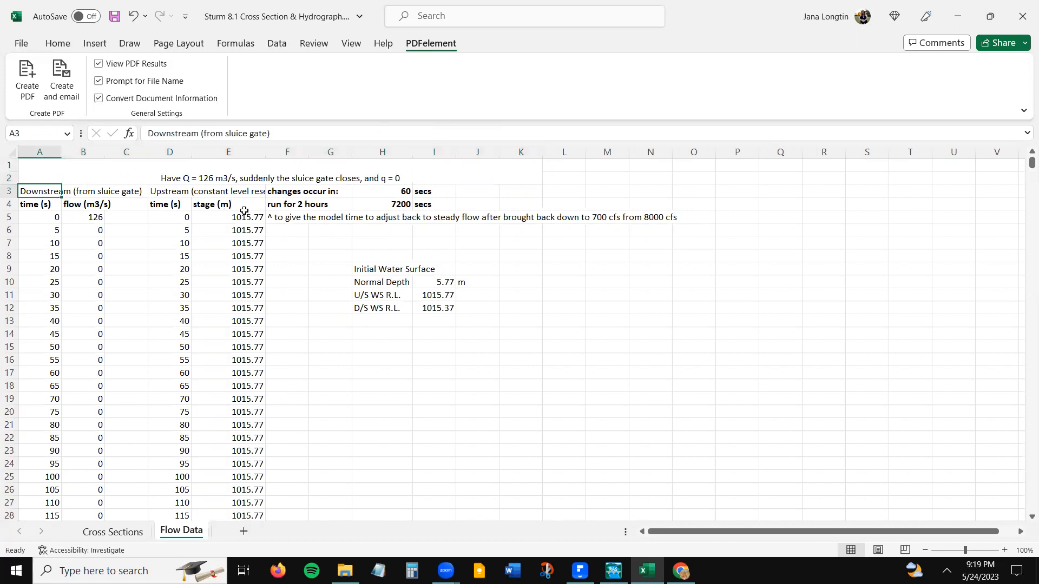
- Widen column A slightly and review the downstream sluice gate time and flow columns
left_click_drag(61, 152, 65, 152)
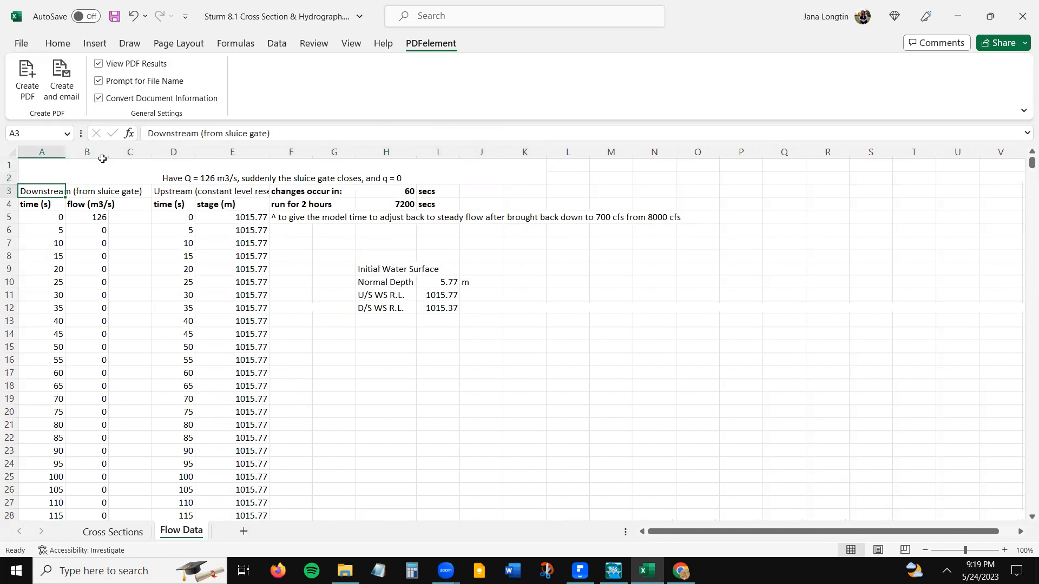
left_click(89, 192)
left_click_drag(31, 188, 76, 337)
left_click(76, 386)
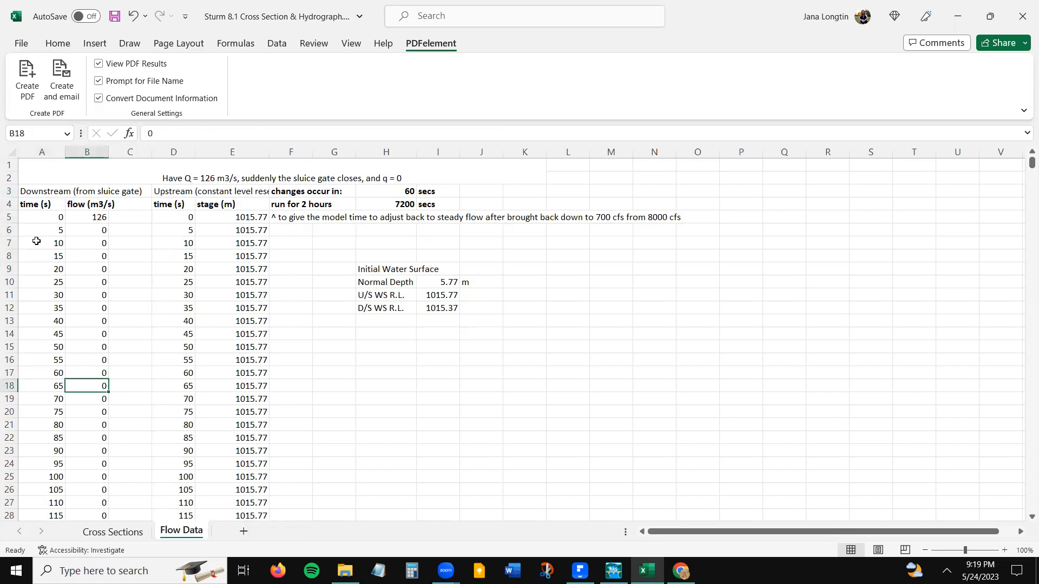
left_click(48, 193)
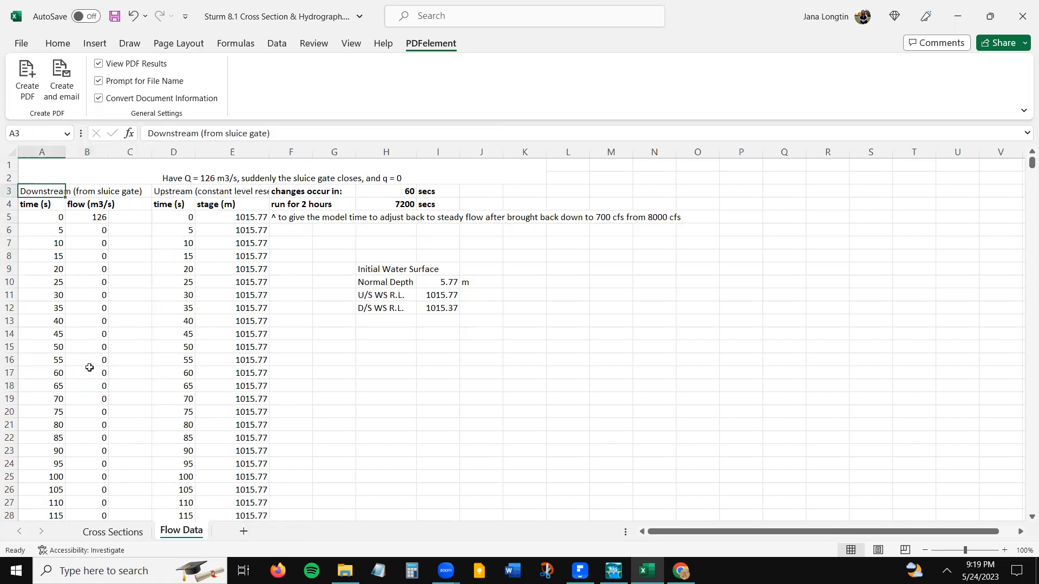
- Compare the sluice gate's location in the Cross Sections sheet's channel sketch with the downstream time and flow columns on the Flow Data sheet
left_click(112, 533)
scroll(421, 448, "down", 2)
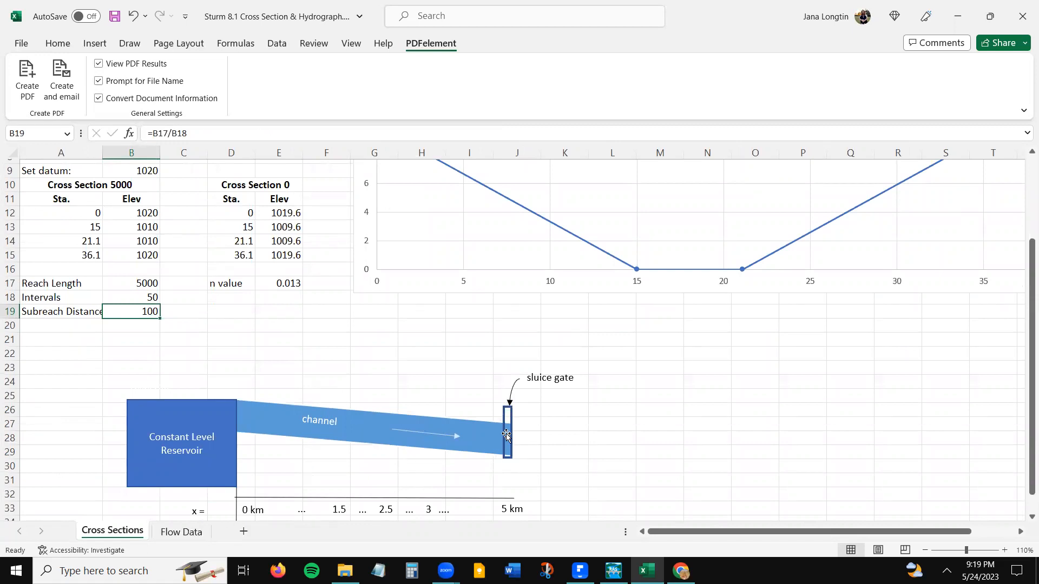
scroll(506, 435, "down", 1)
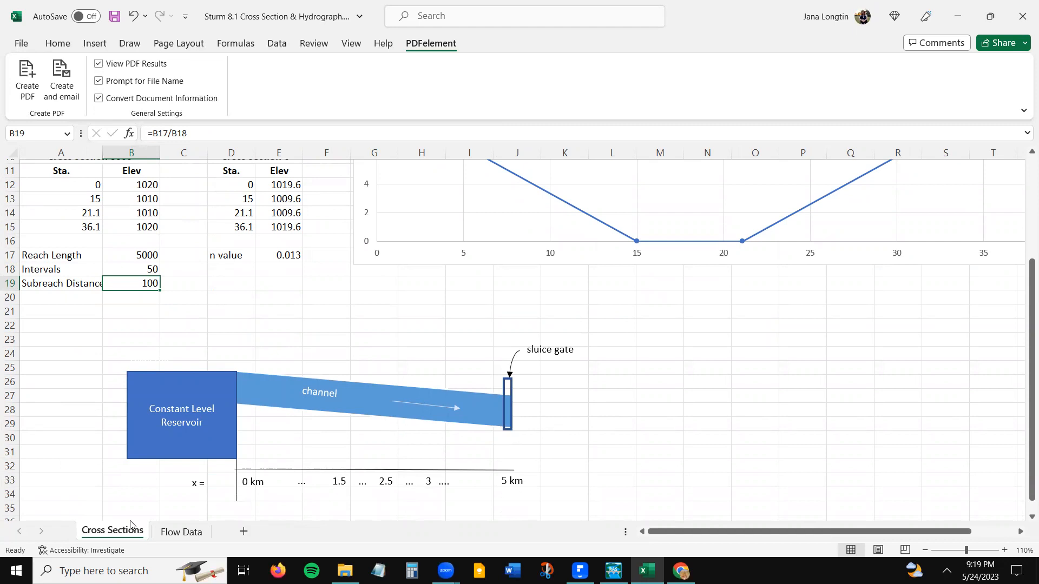
left_click(184, 535)
left_click(86, 229)
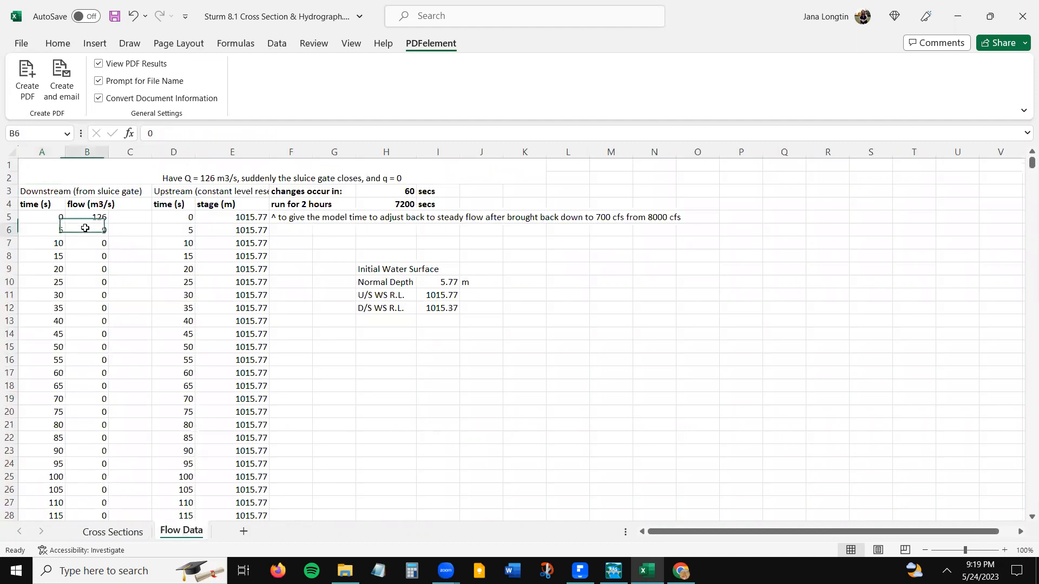
left_click_drag(52, 185, 86, 476)
left_click(128, 533)
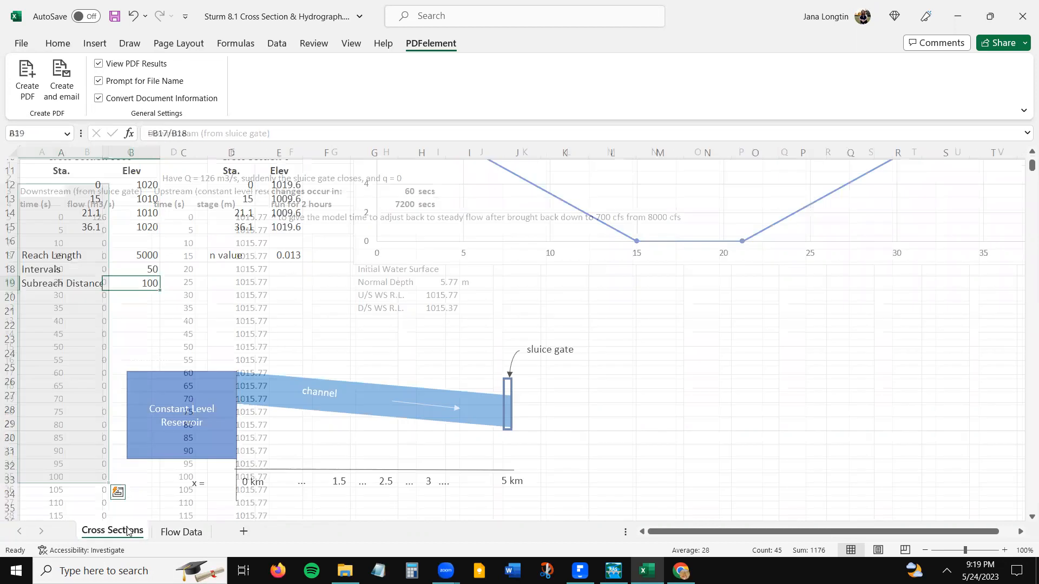
left_click(503, 356)
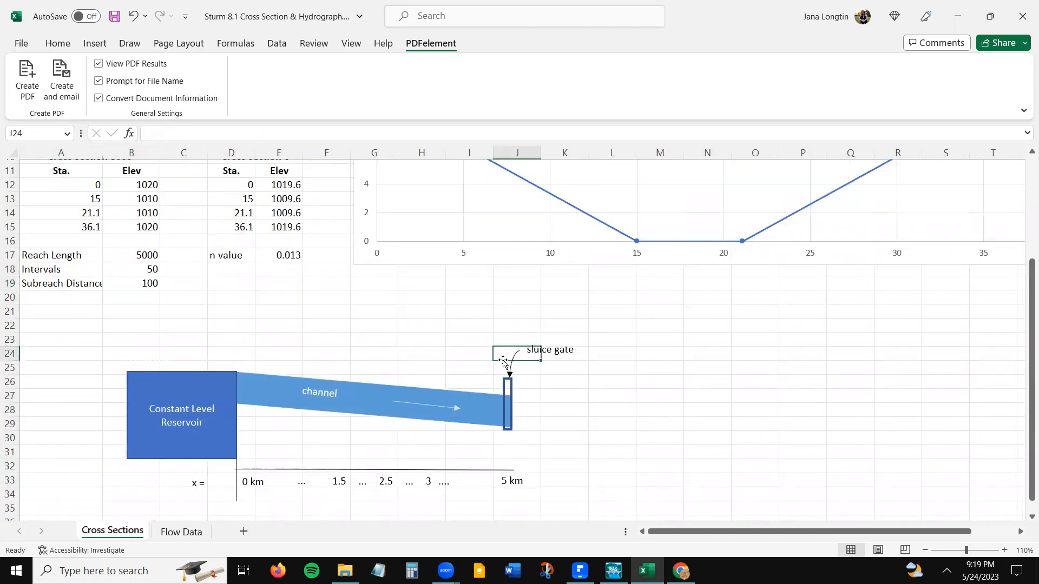
left_click(184, 532)
- Widen column E to fit the full upstream constant level reservoir heading, and select the first downstream time and flow rows
left_click(185, 219)
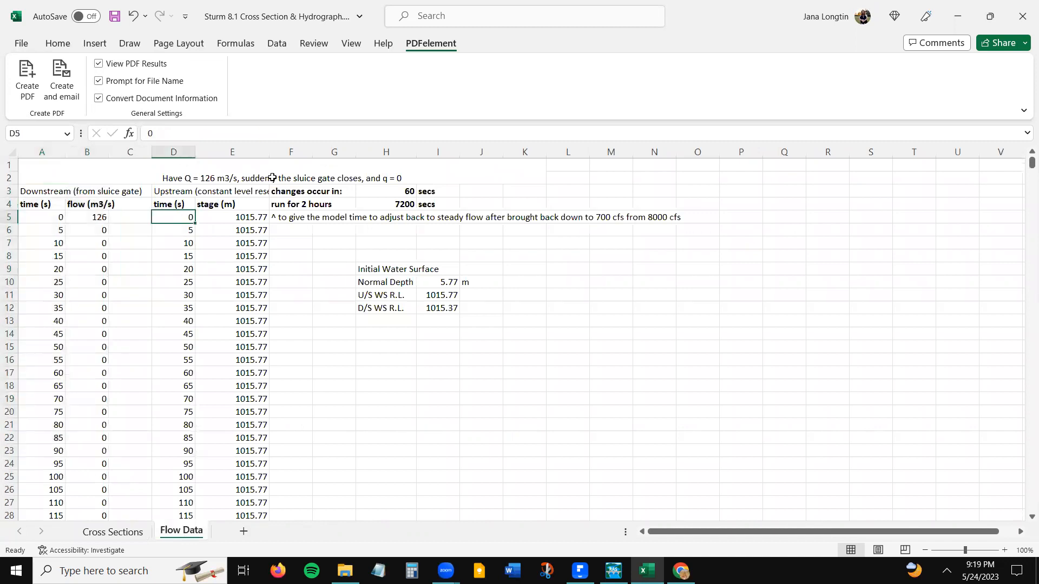
left_click_drag(271, 150, 305, 156)
left_click(177, 192)
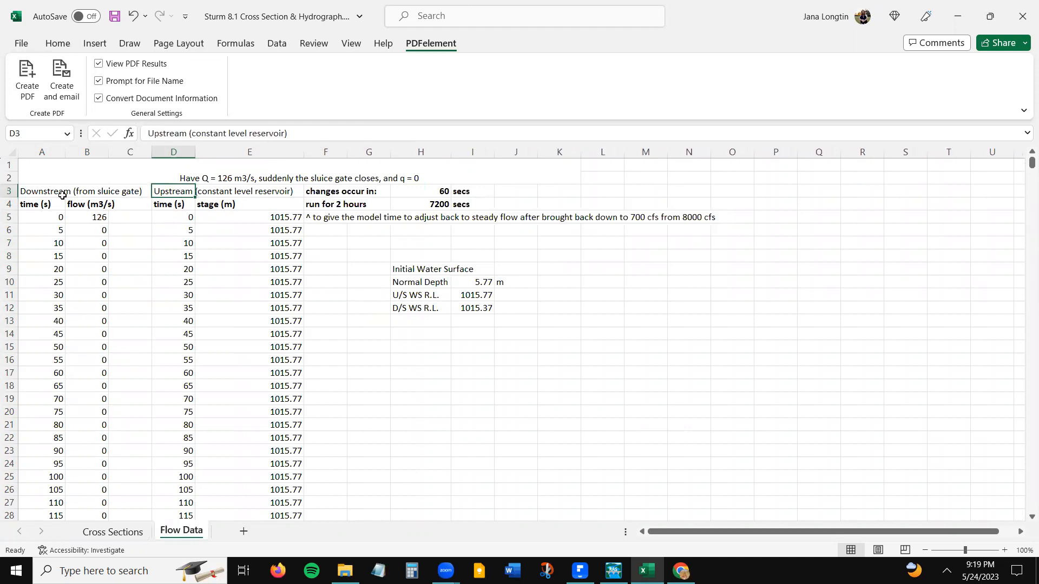
left_click_drag(50, 191, 108, 332)
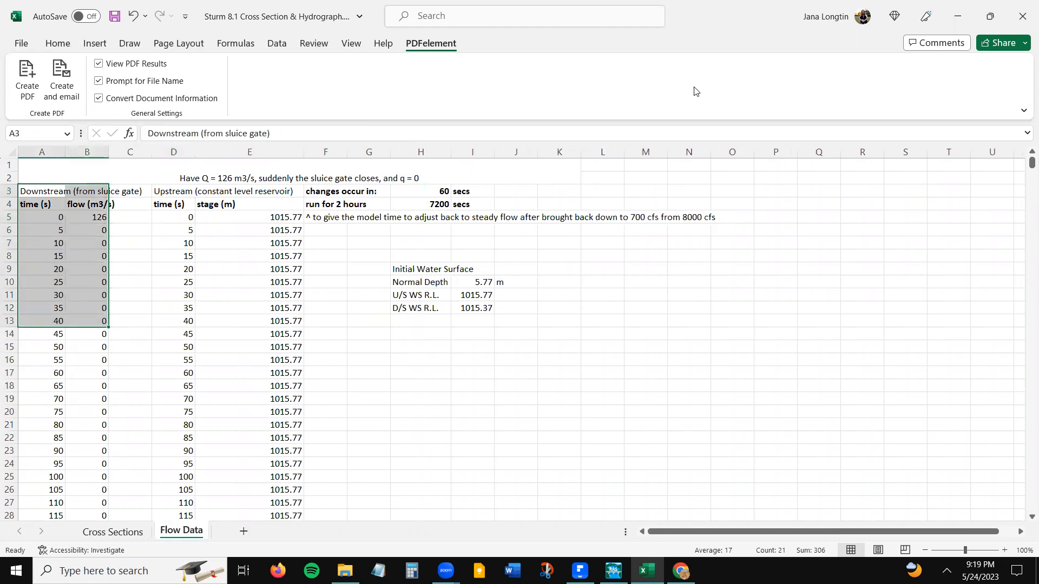
- Shrink the Excel workbook to about half the screen beside HEC-RAS, and open the unsteady flow data editor in HEC-RAS
left_click(990, 16)
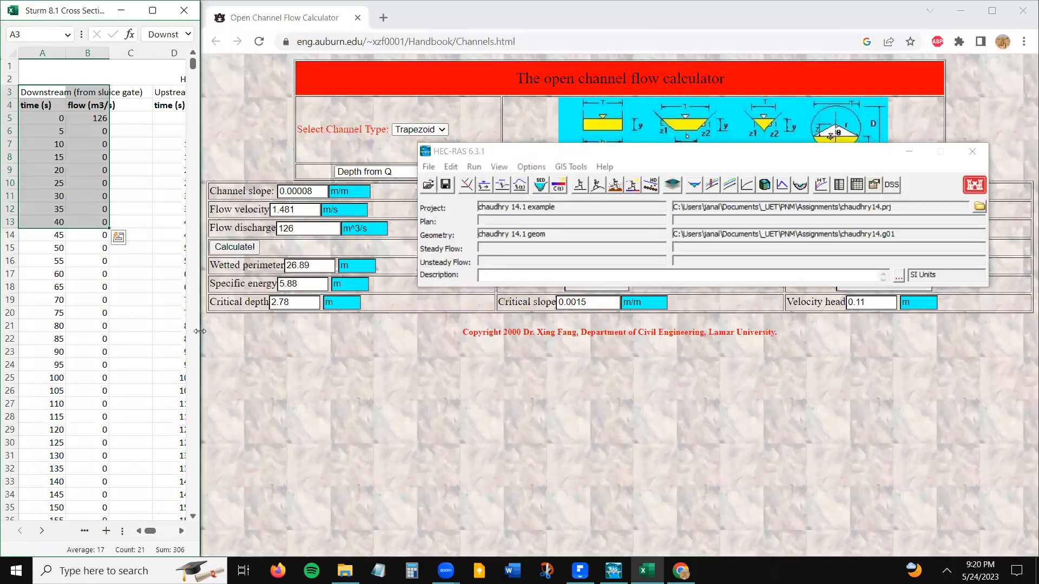
left_click_drag(199, 331, 529, 325)
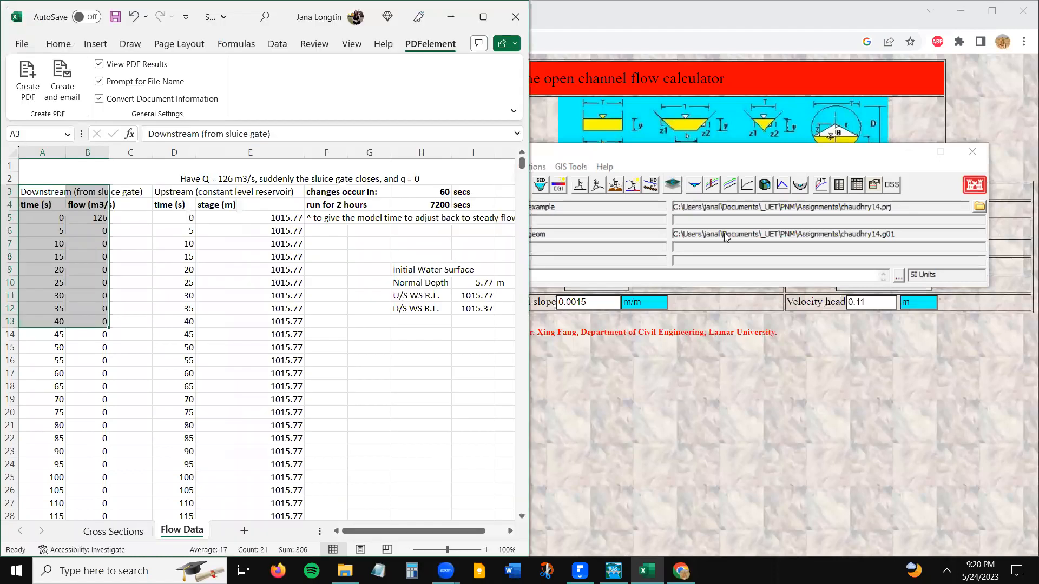
left_click(761, 159)
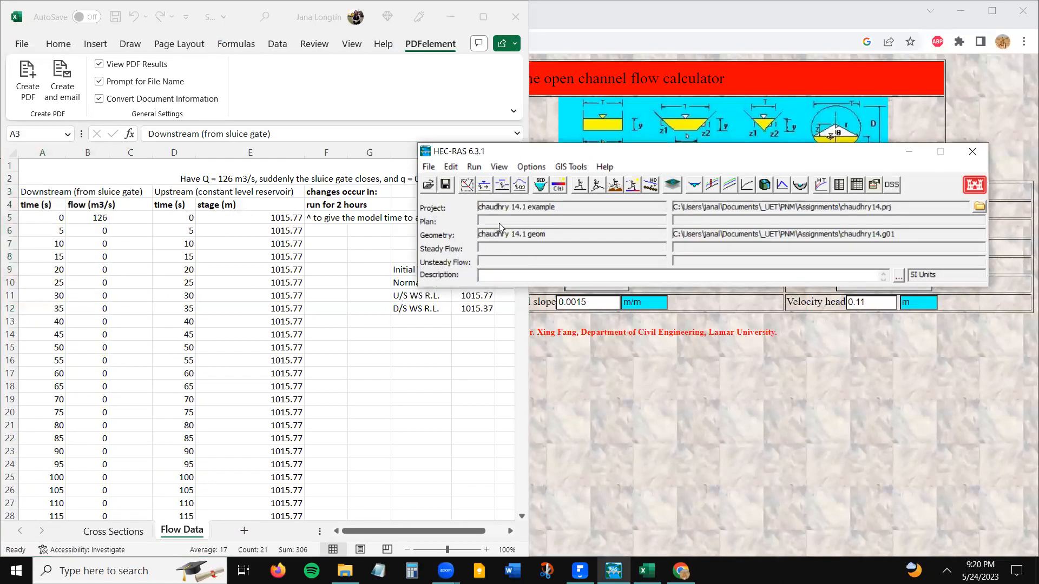
left_click(520, 185)
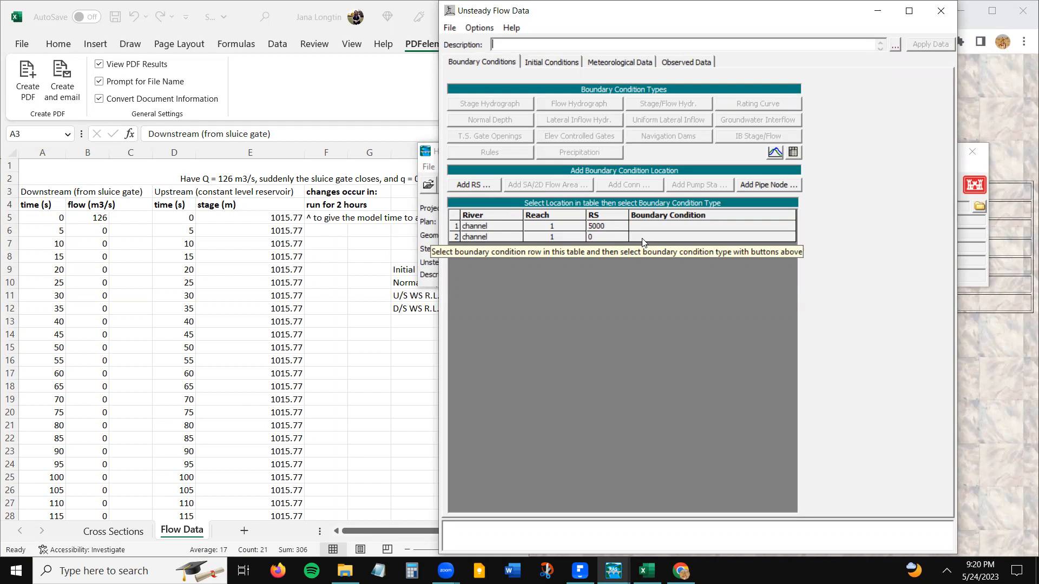
- Assign a flow hydrograph boundary condition to the channel's downstream river station 0
left_click(100, 191)
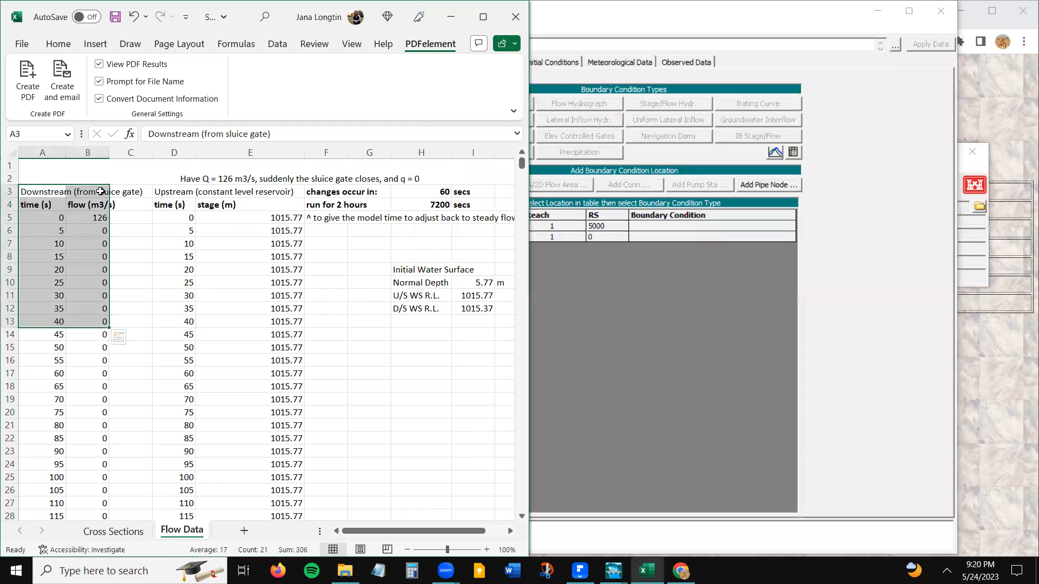
left_click(100, 191)
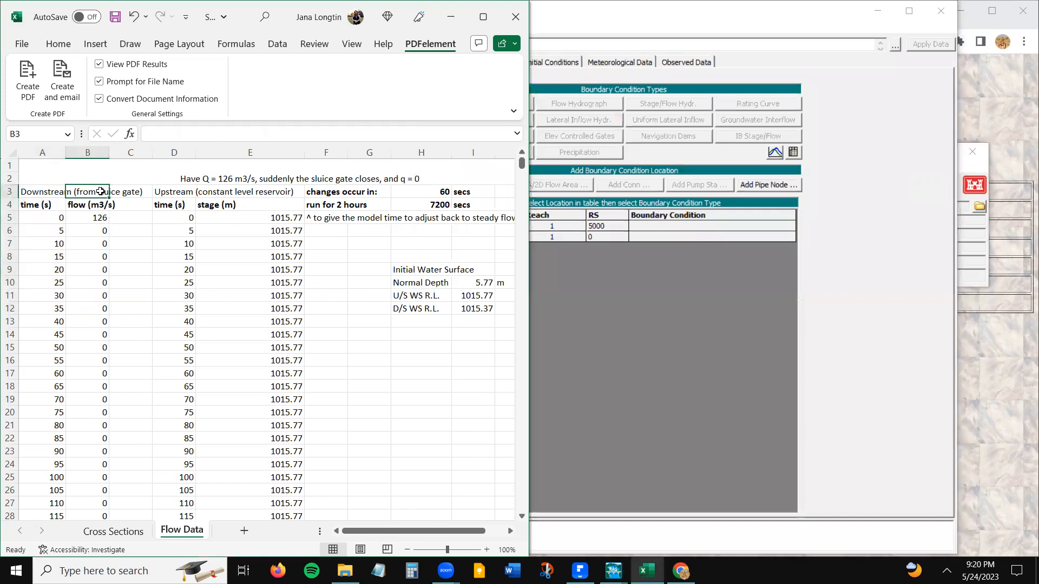
left_click(652, 238)
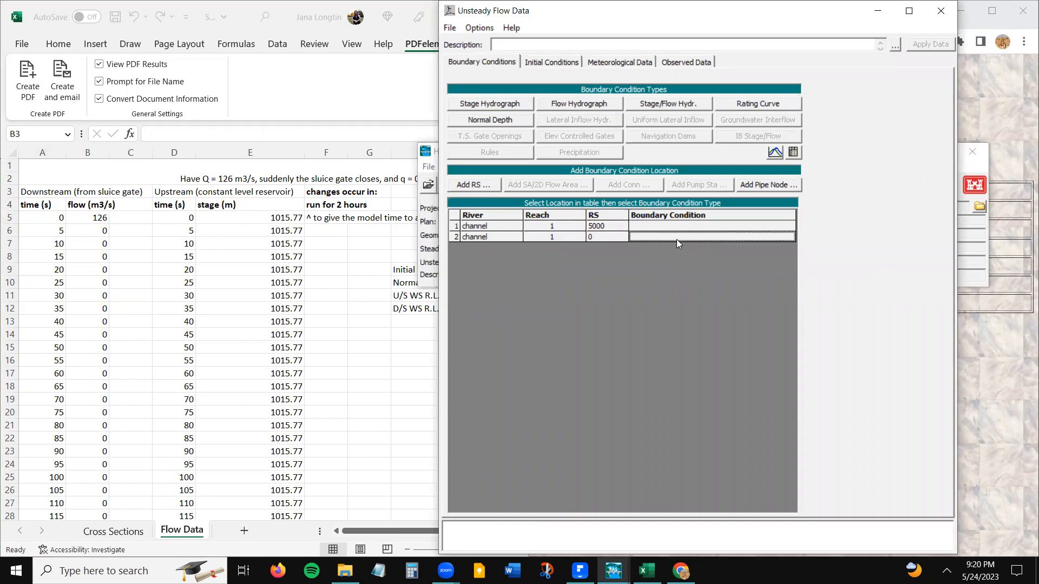
left_click(571, 106)
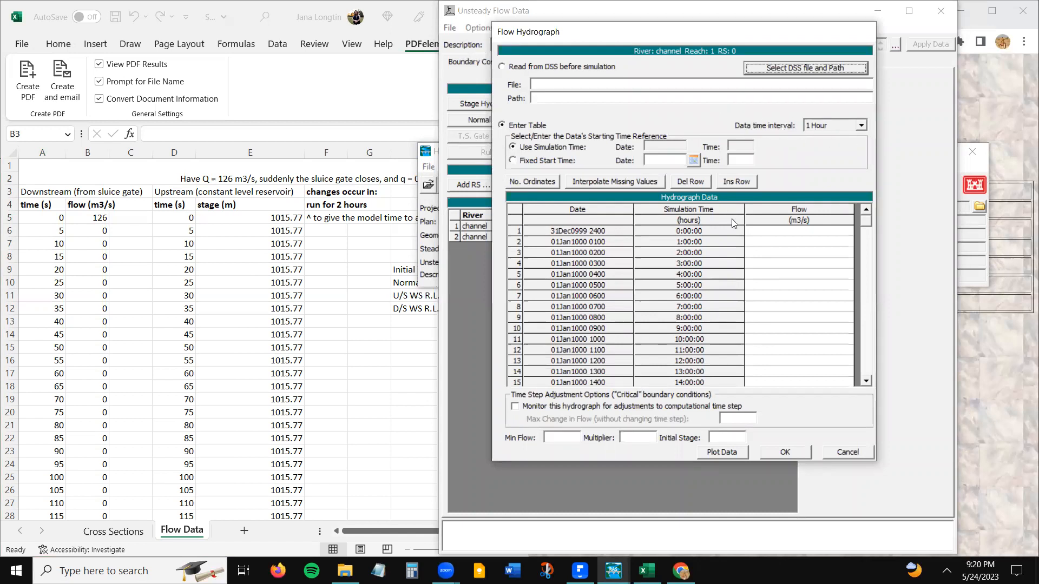
- Set the data time interval of the station 0 flow hydrograph to 5 seconds
left_click(688, 240)
left_click_drag(688, 240, 690, 285)
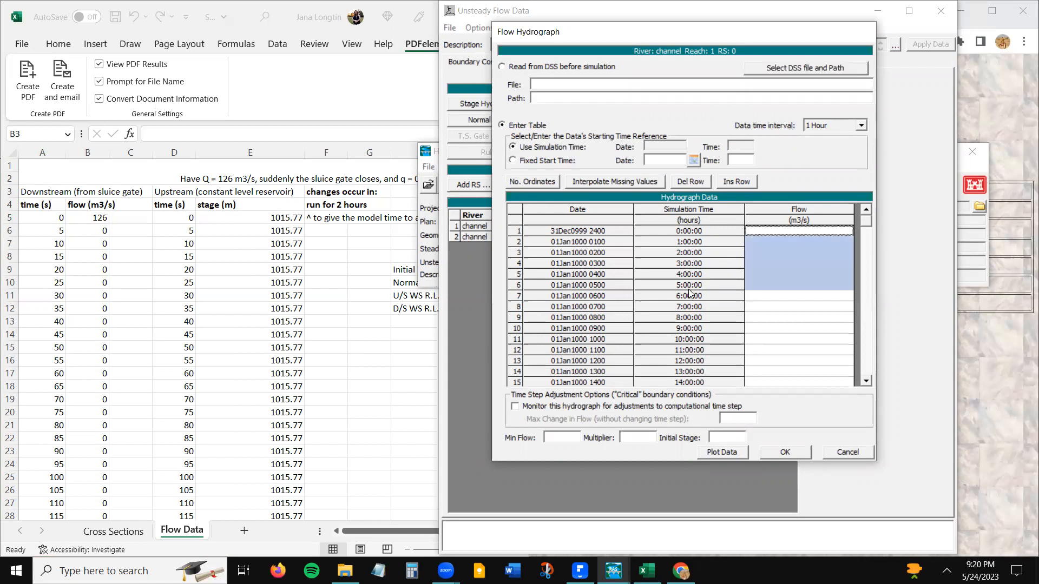
left_click(772, 242)
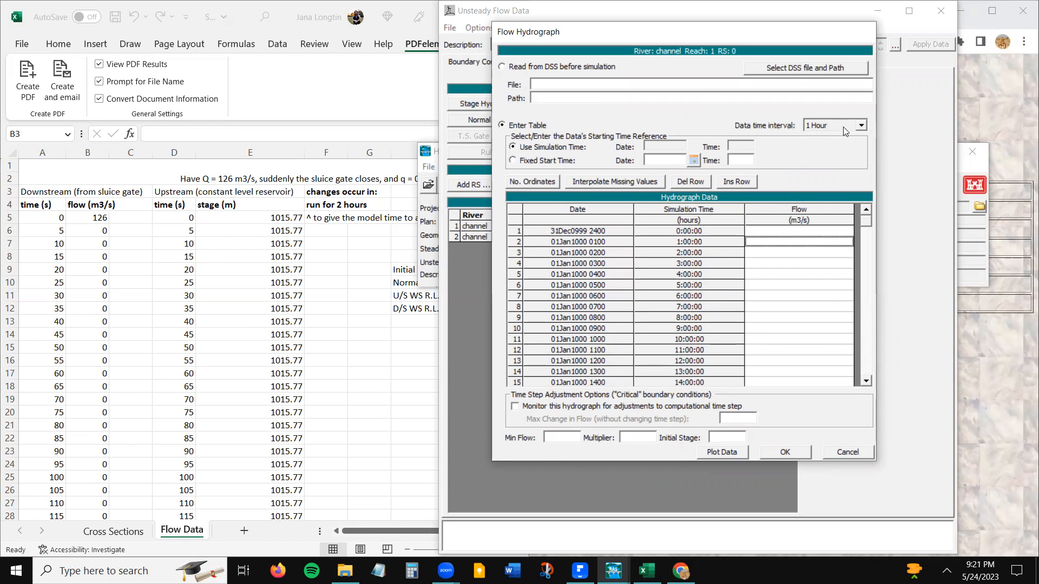
left_click(861, 126)
left_click_drag(862, 187, 854, 159)
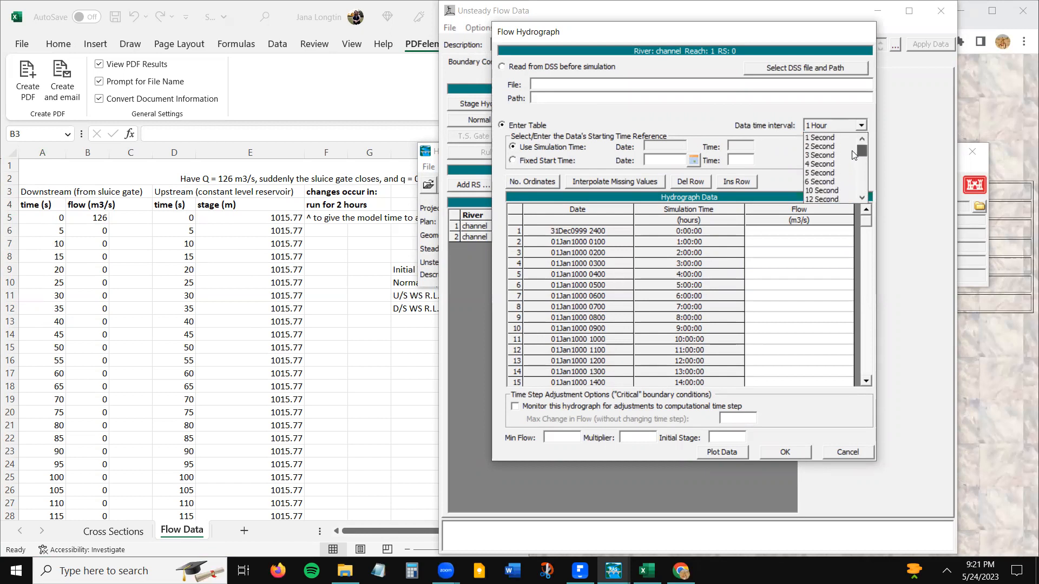
left_click(820, 146)
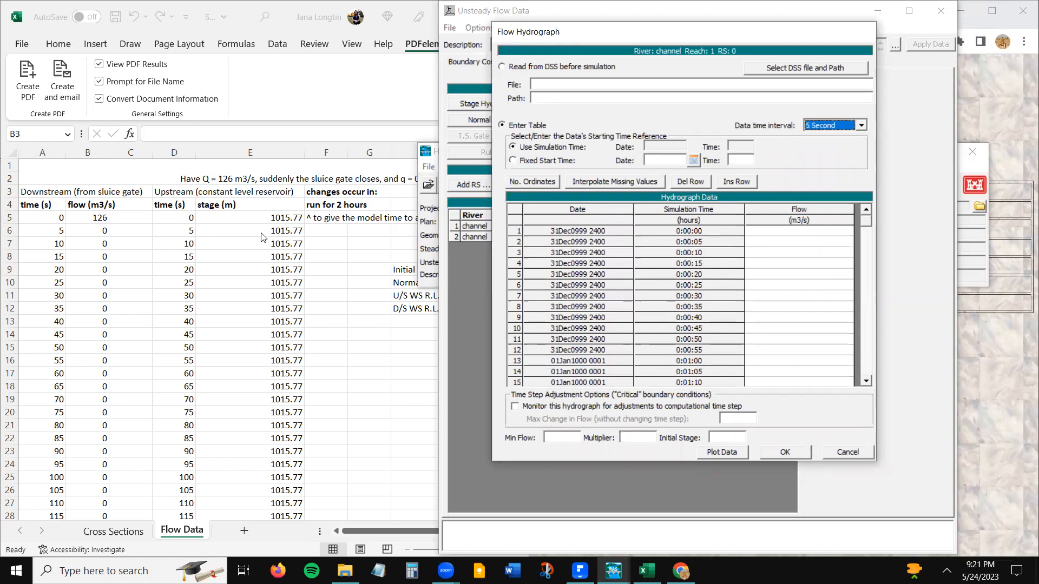
- Copy the entire downstream flow column from Excel, starting at 126, into the hydrograph's flow column and check the pasted values
left_click(43, 235)
left_click(105, 219)
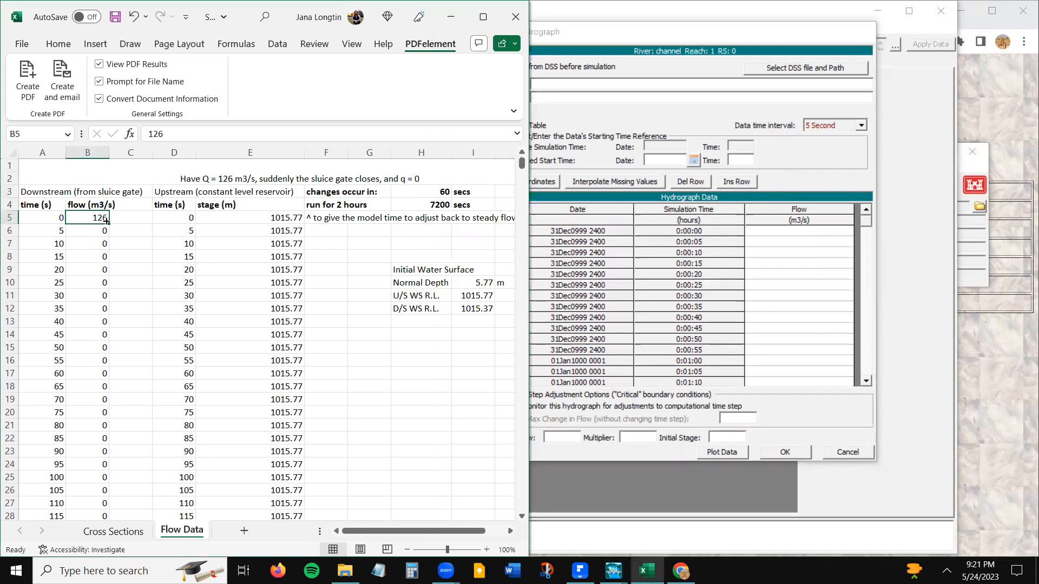
key("ctrl+shift+Down")
key("ctrl+c")
left_click(807, 233)
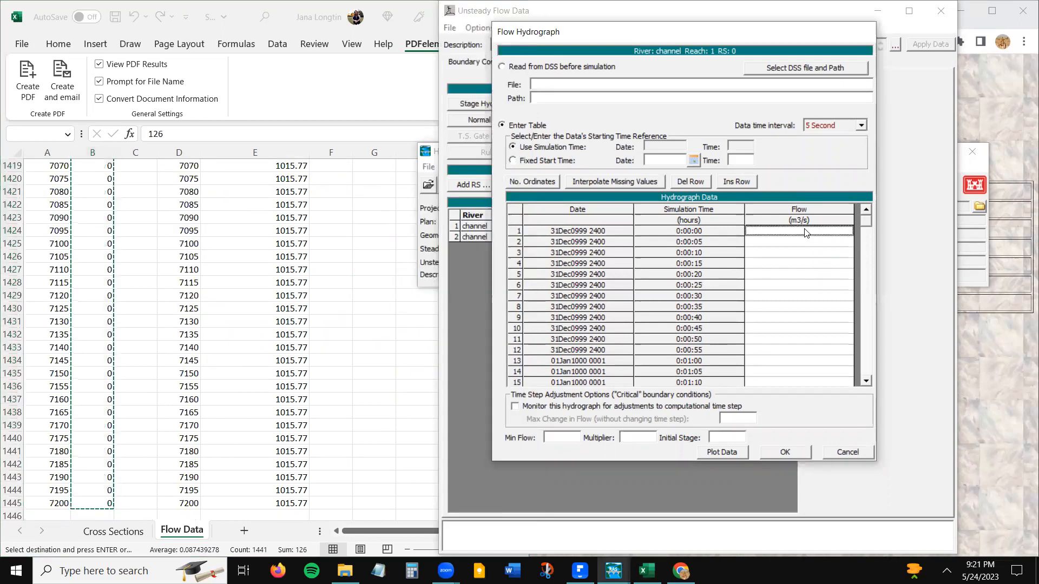
key("ctrl+v")
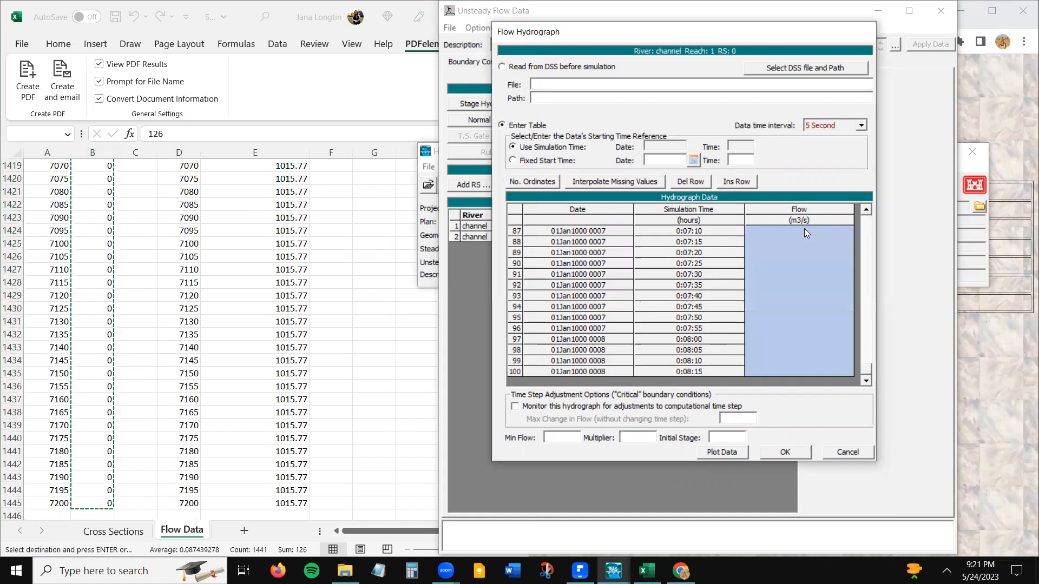
left_click_drag(869, 226, 866, 387)
left_click(793, 242)
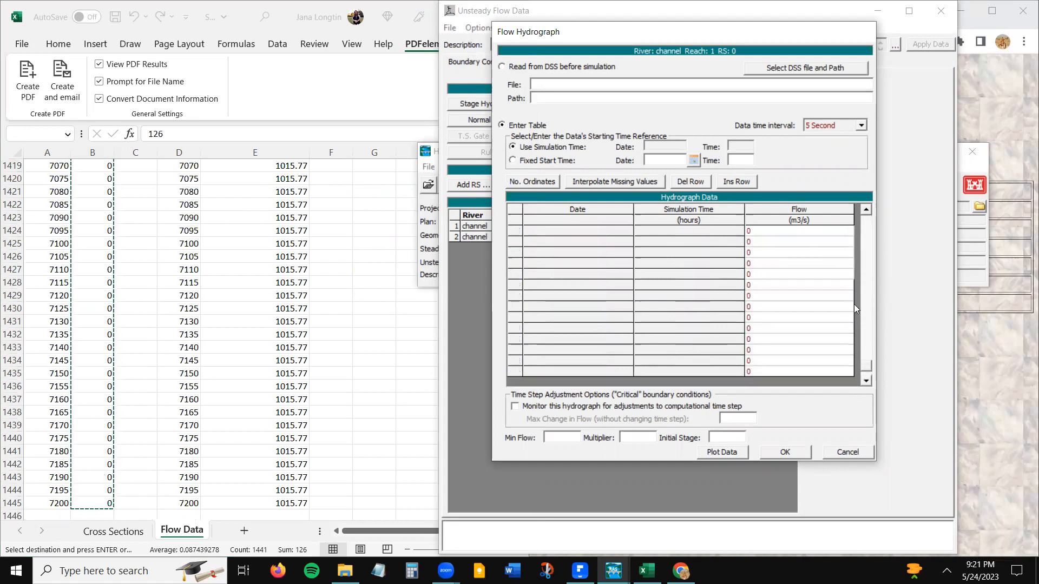
left_click_drag(854, 304, 836, 189)
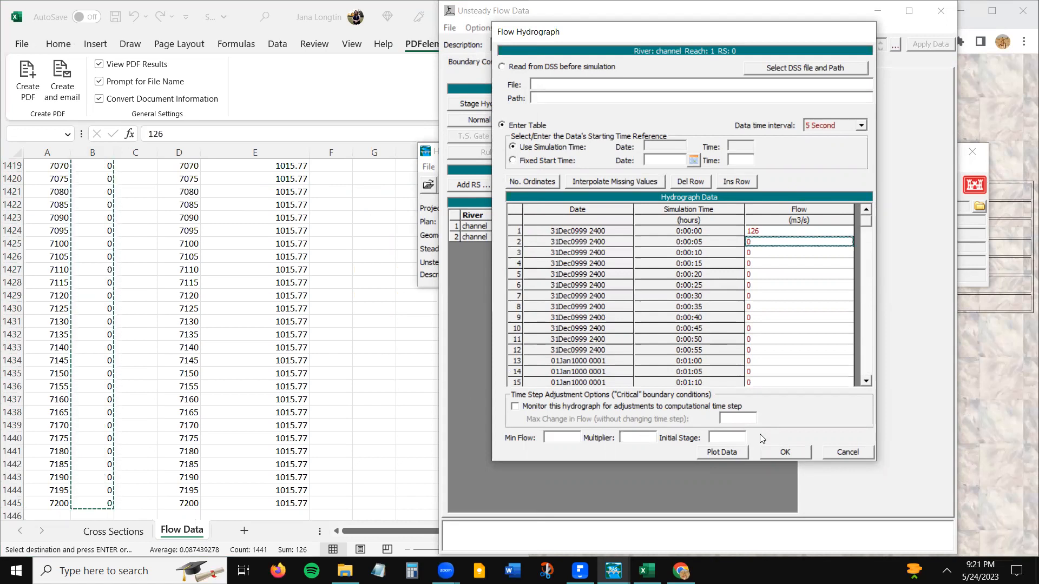
- Move the station 0 Flow Hydrograph window clear of the Excel worksheet
left_click(737, 436)
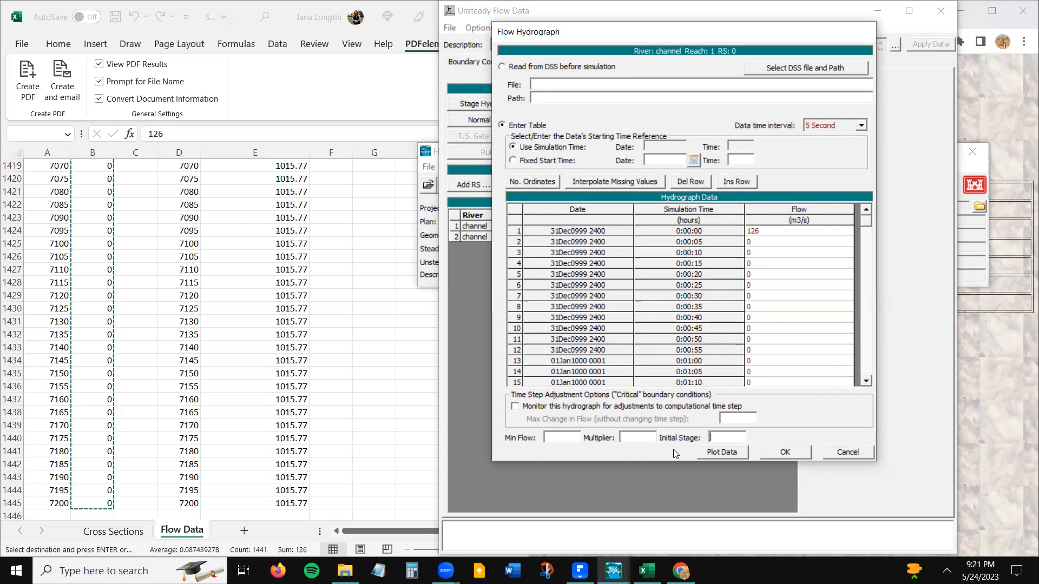
left_click(105, 413)
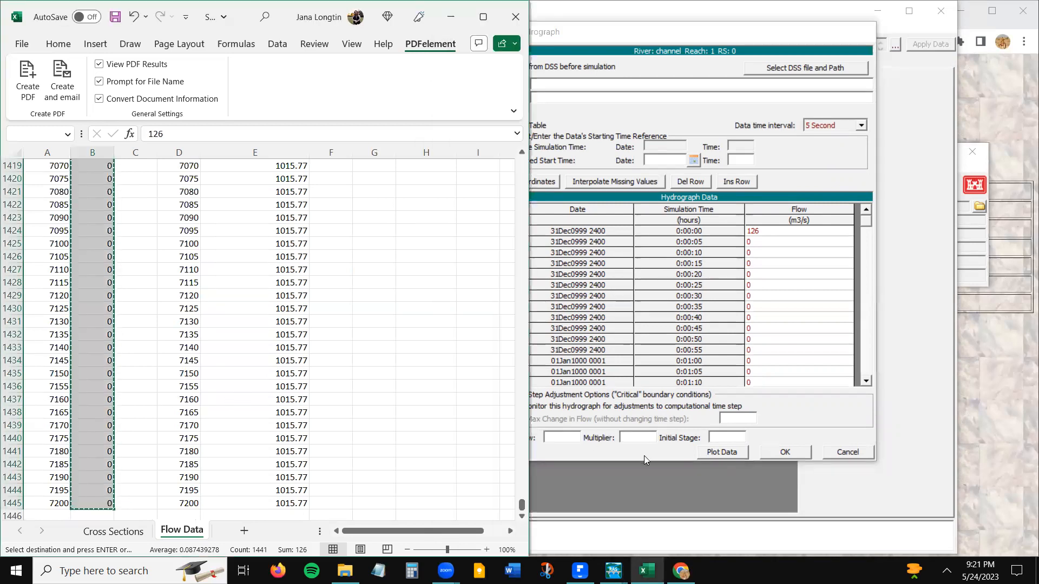
left_click(667, 32)
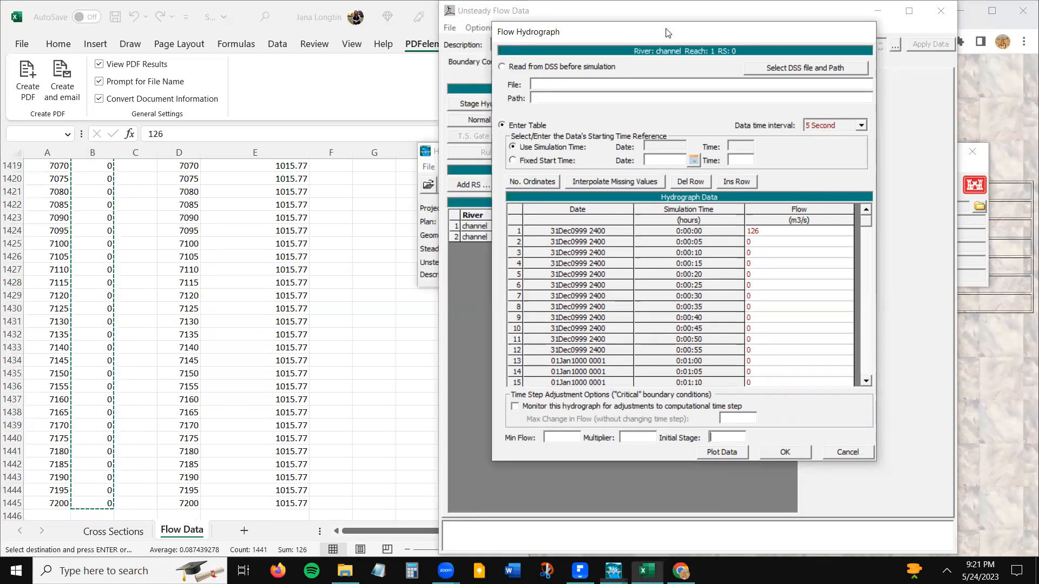
left_click_drag(667, 32, 771, 46)
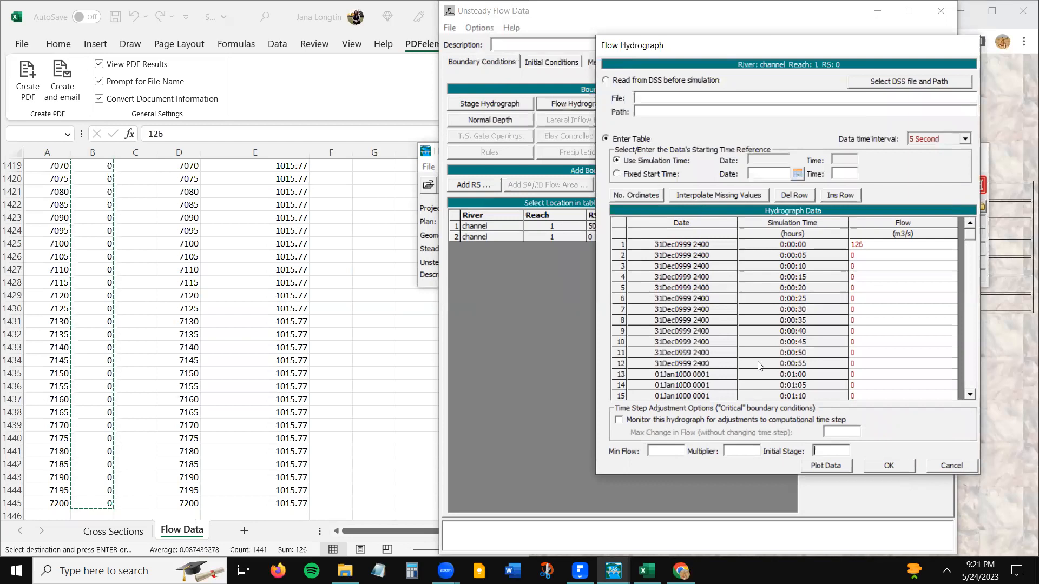
- Examine the Initial Water Surface values on the Excel Flow Data sheet, starting with the normal depth
left_click(90, 320)
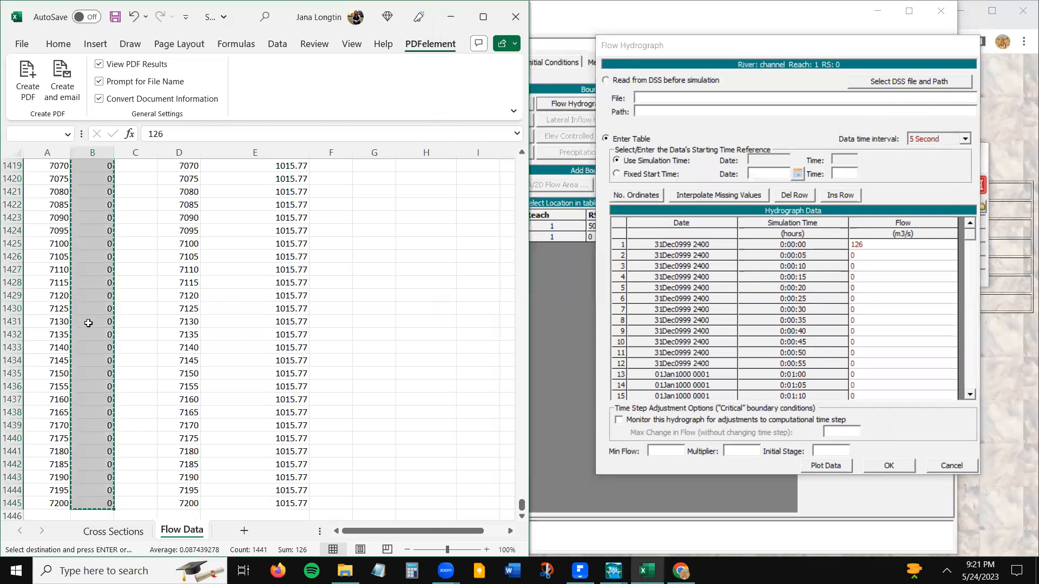
scroll(88, 323, "up", 20)
scroll(88, 323, "up", 20)
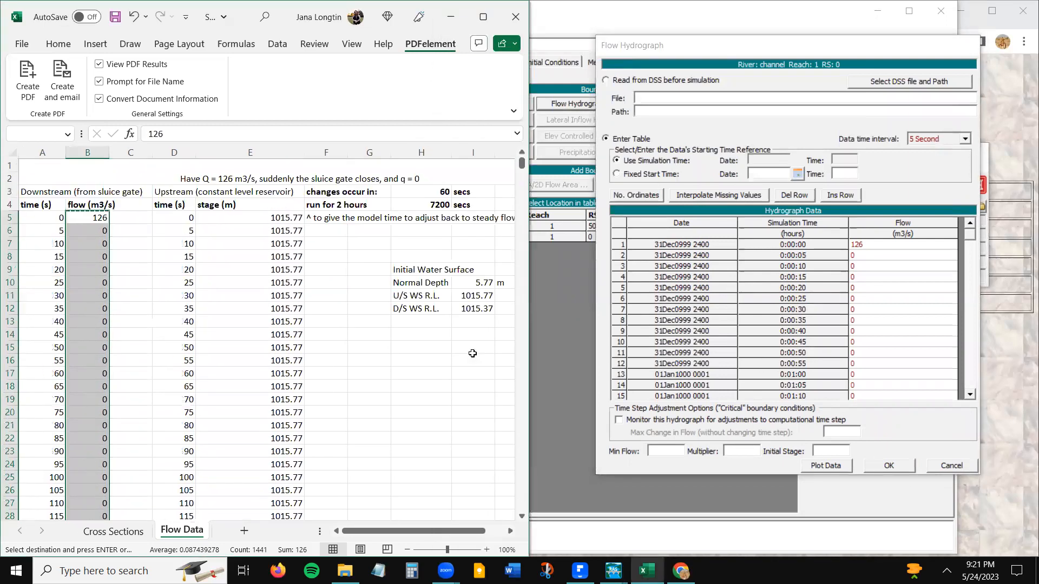
left_click(96, 279)
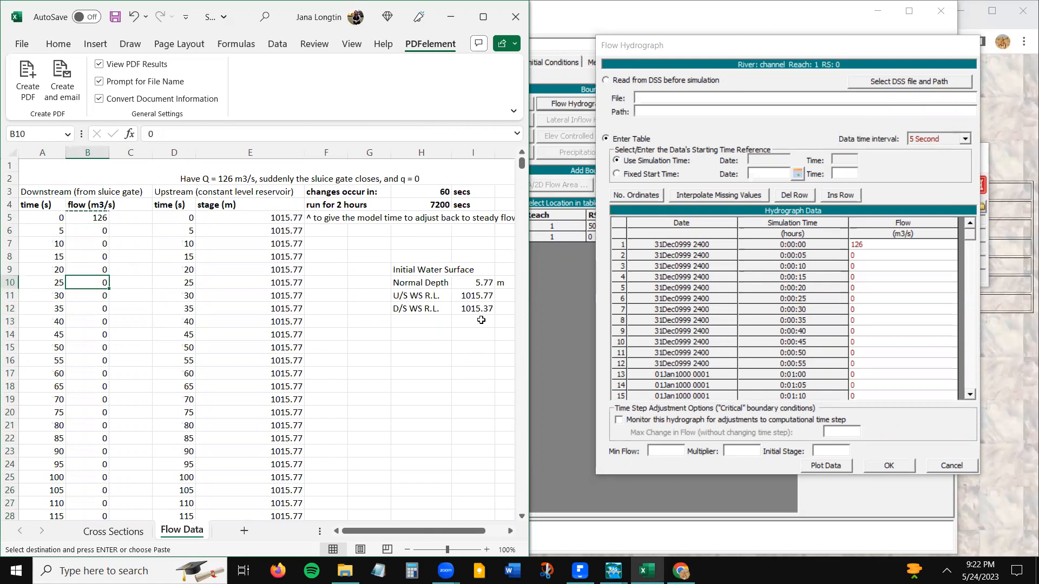
left_click(415, 269)
left_click(420, 294)
left_click(478, 282)
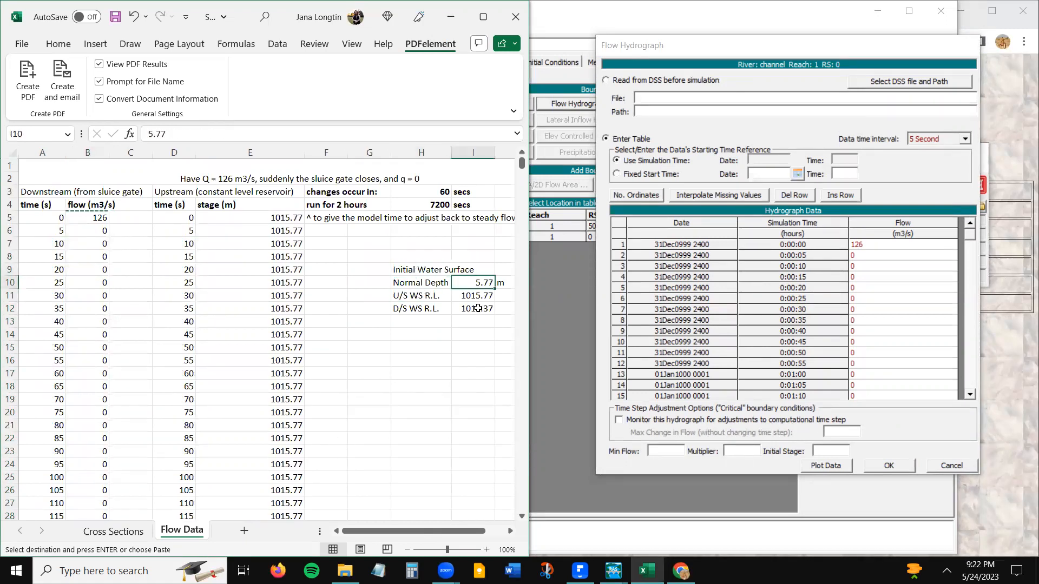
- Place the browser's open channel flow calculator beside Excel and compare its water depth with the sheet's normal depth
left_click(997, 423)
double_click(595, 190)
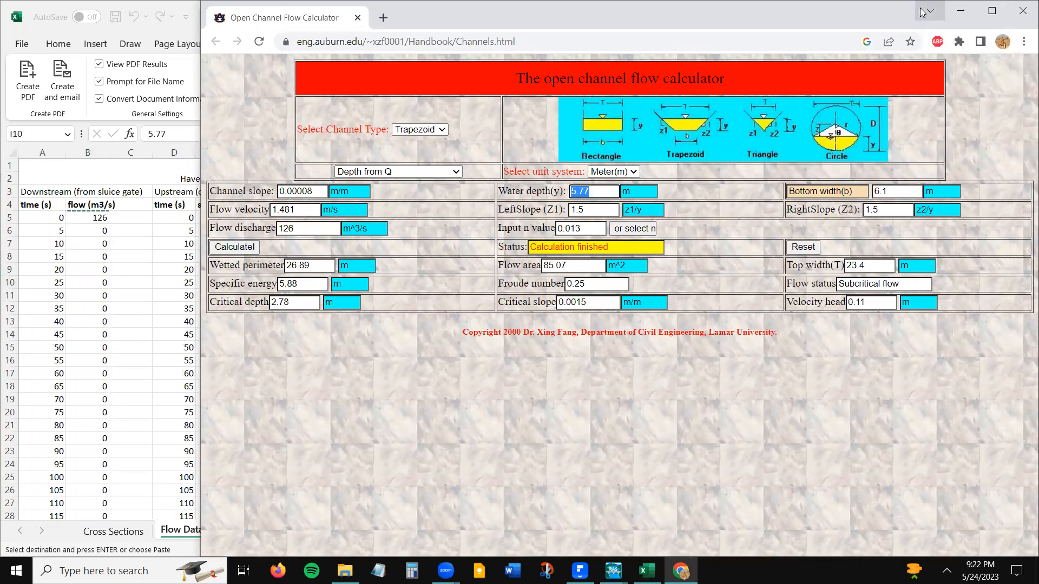
left_click_drag(877, 23, 1038, 152)
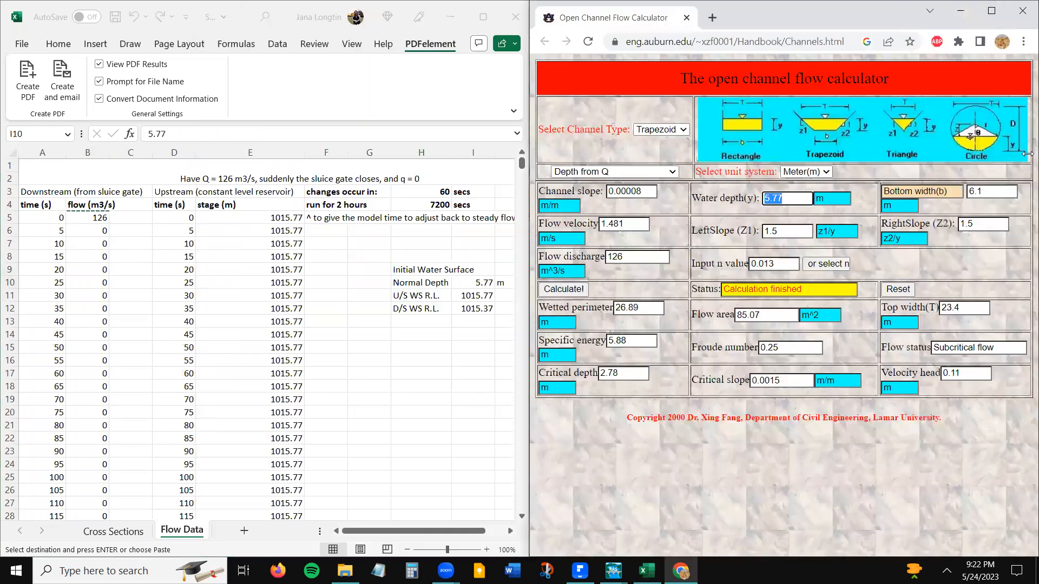
left_click(384, 336)
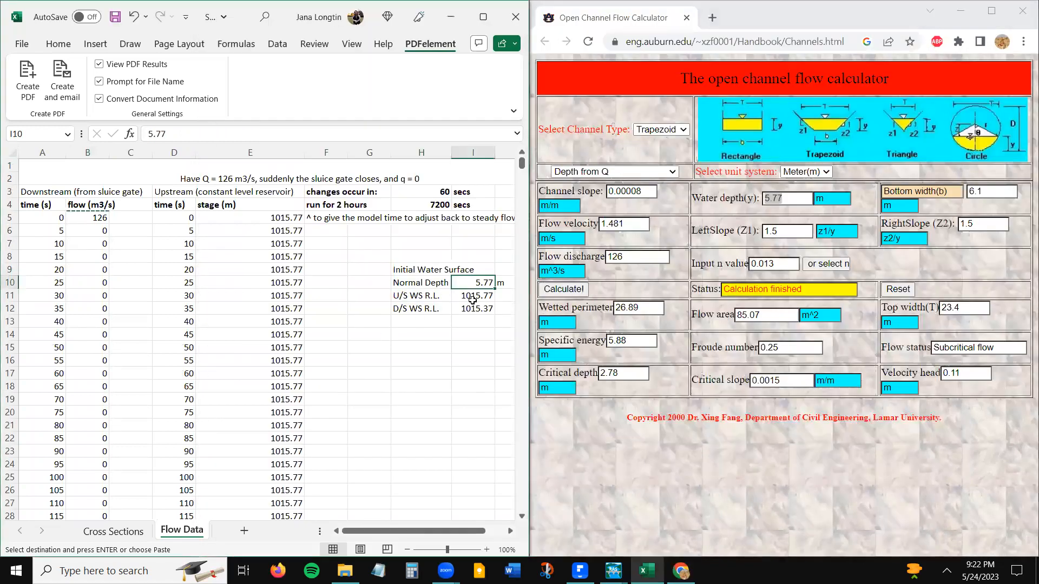
- Inspect the Excel formula behind the upstream water surface level
left_click(472, 297)
left_click(199, 135)
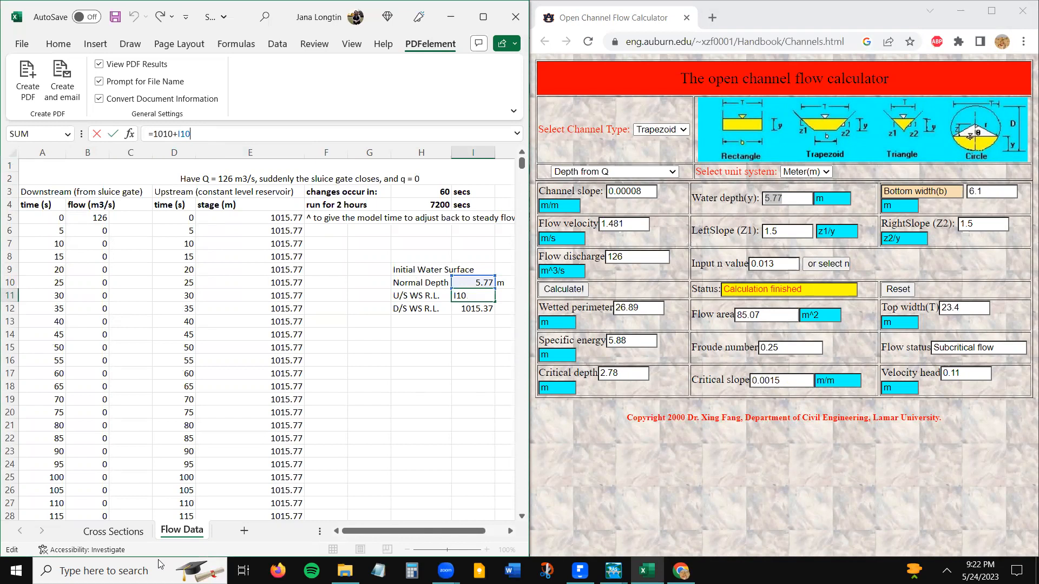
key("Return")
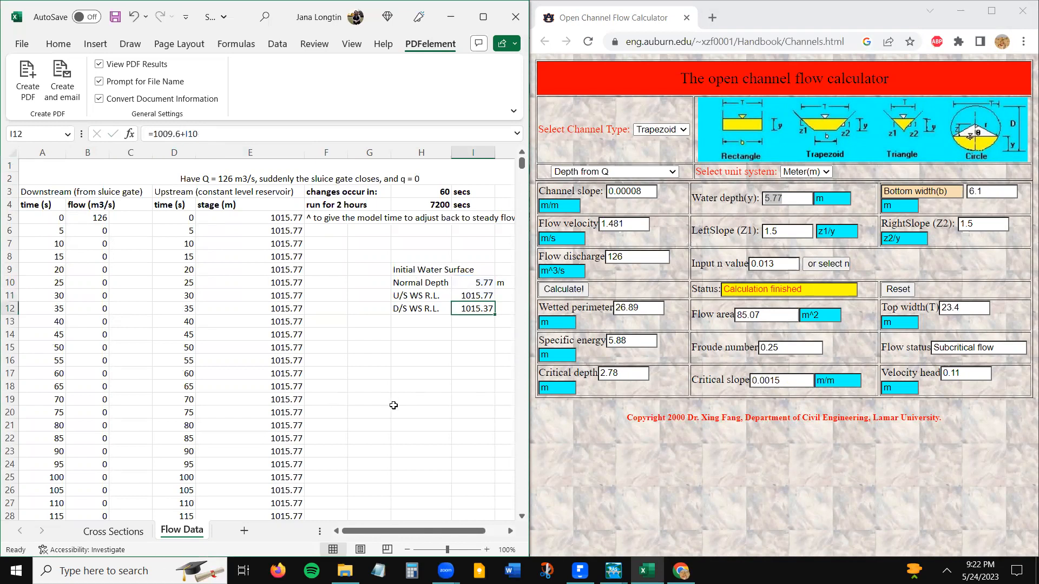
- Look up the channel bottom elevations of Cross Section 0 on the Cross Sections sheet and return to Flow Data
left_click(113, 531)
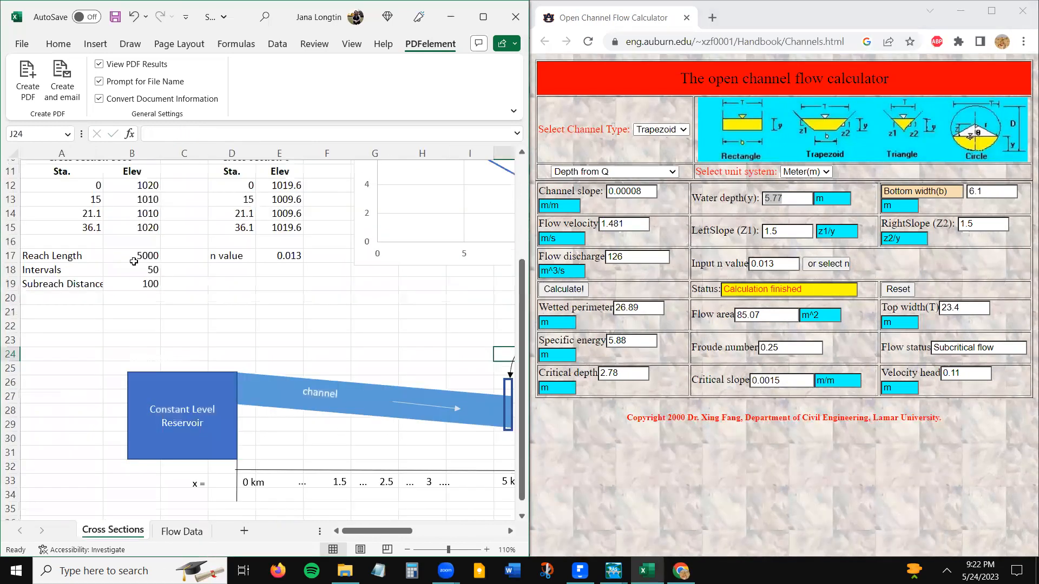
left_click(287, 212)
scroll(287, 214, "up", 3)
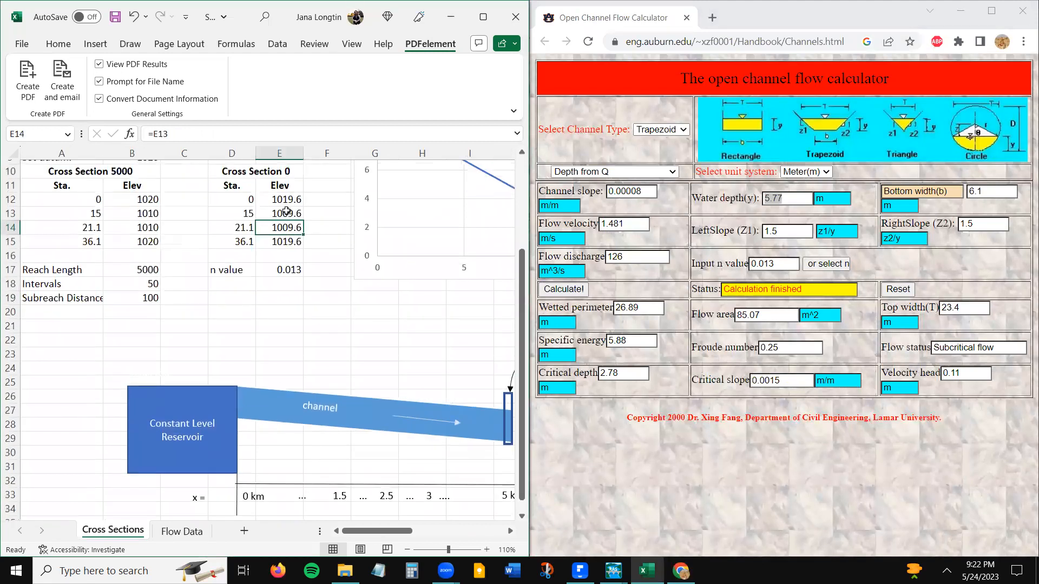
scroll(285, 219, "up", 1)
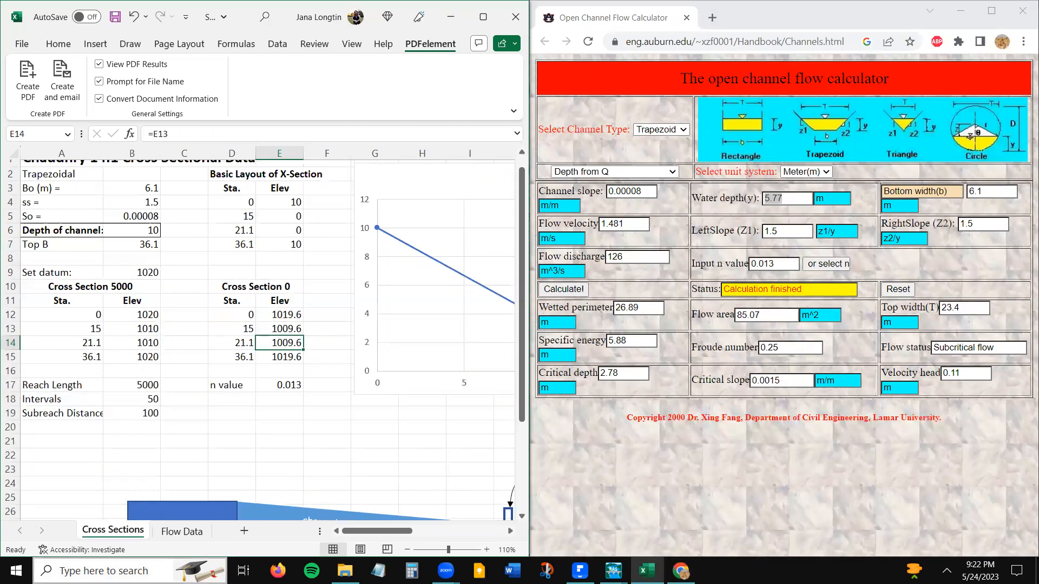
left_click(182, 531)
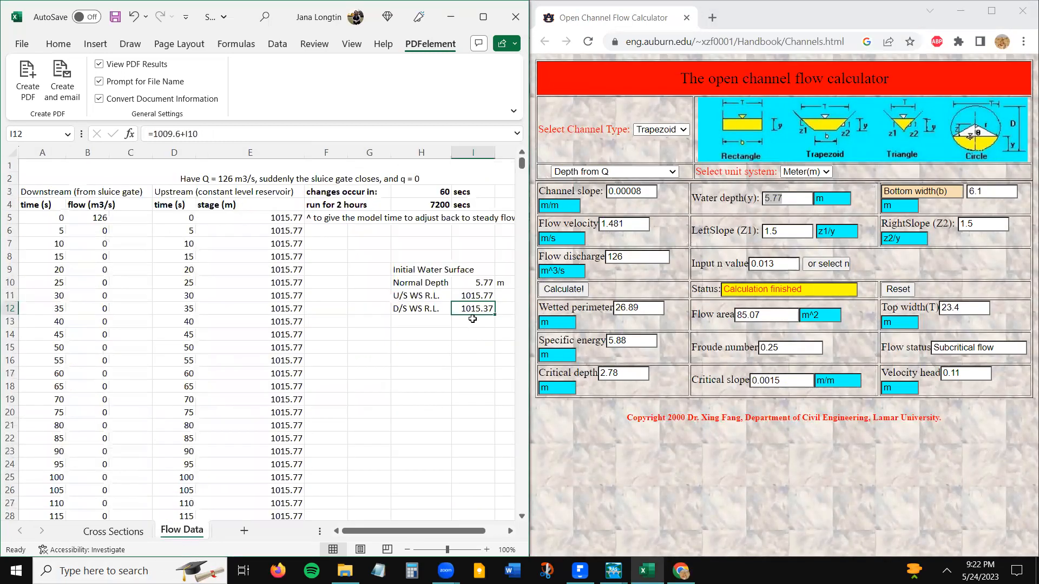
left_click_drag(153, 134, 183, 134)
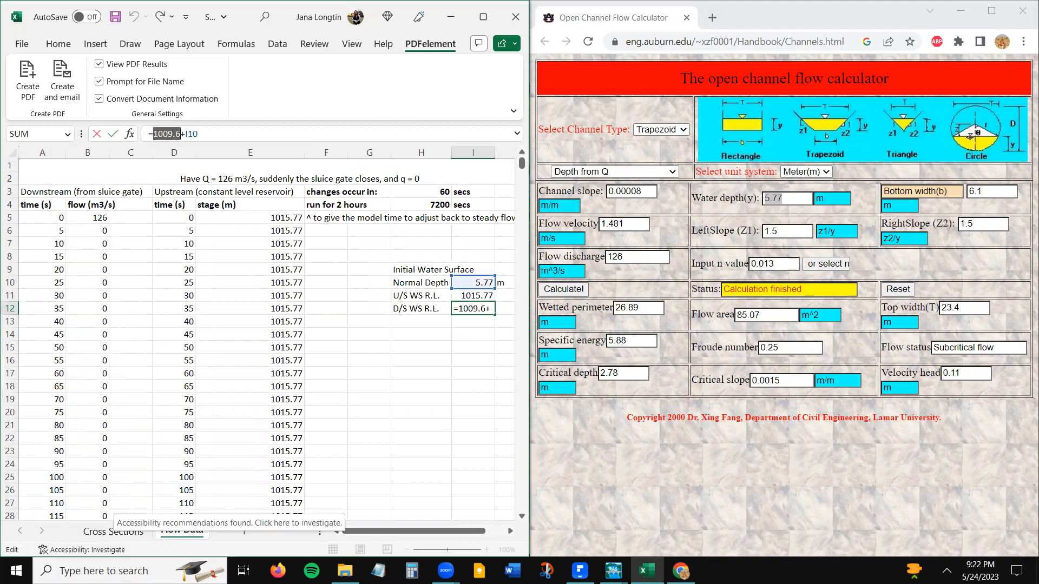
left_click(113, 532)
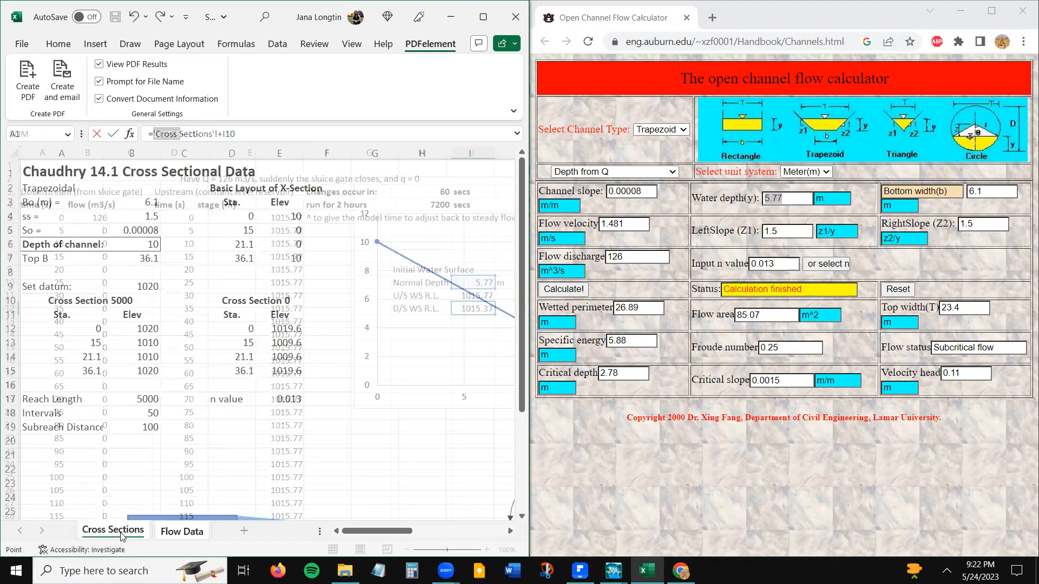
left_click(285, 345)
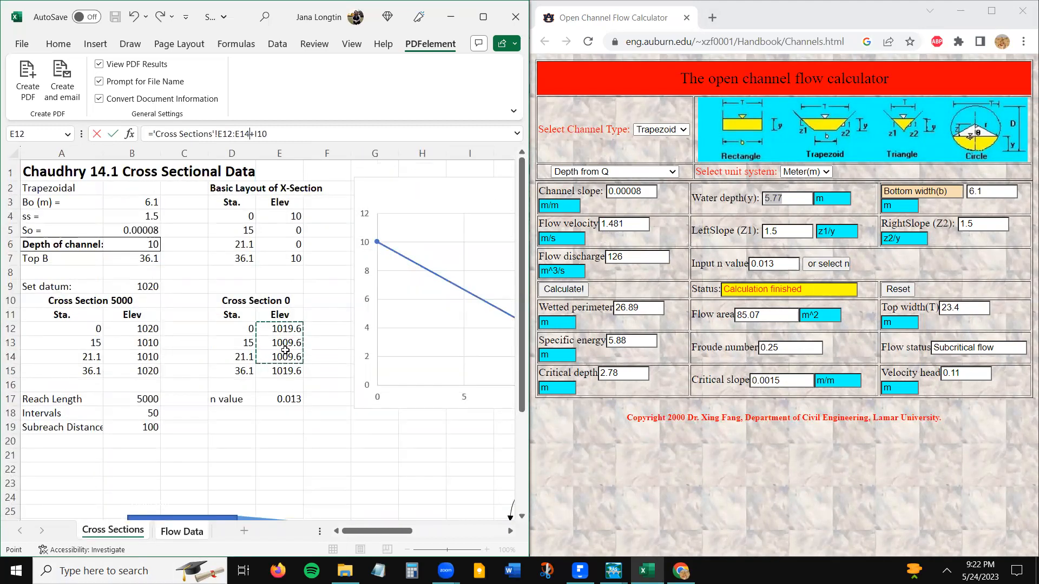
key("Escape")
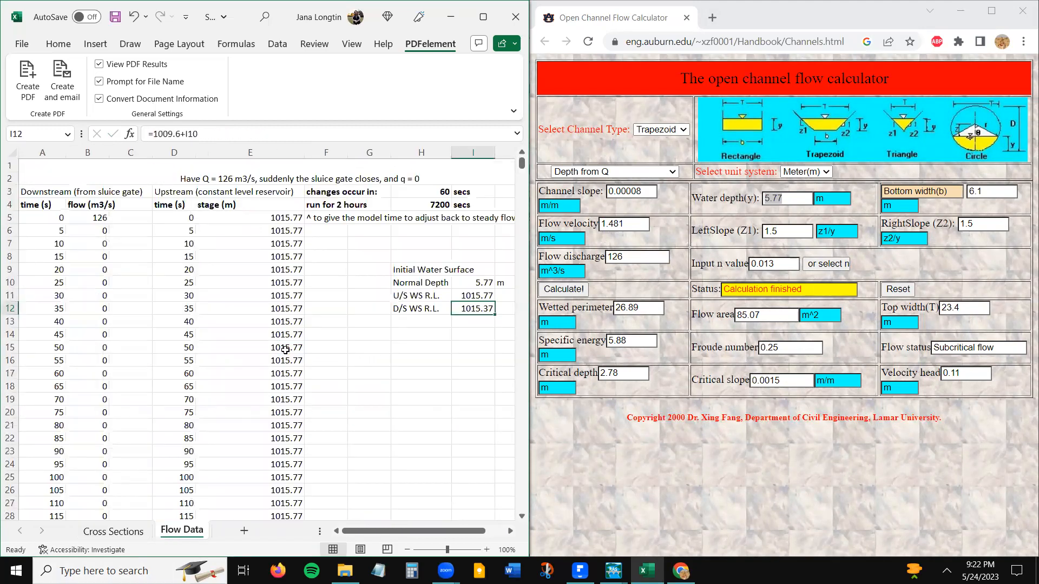
- Compare the Cross Section 0 bottom elevation with the formula behind the downstream water surface level on Flow Data
left_click(111, 532)
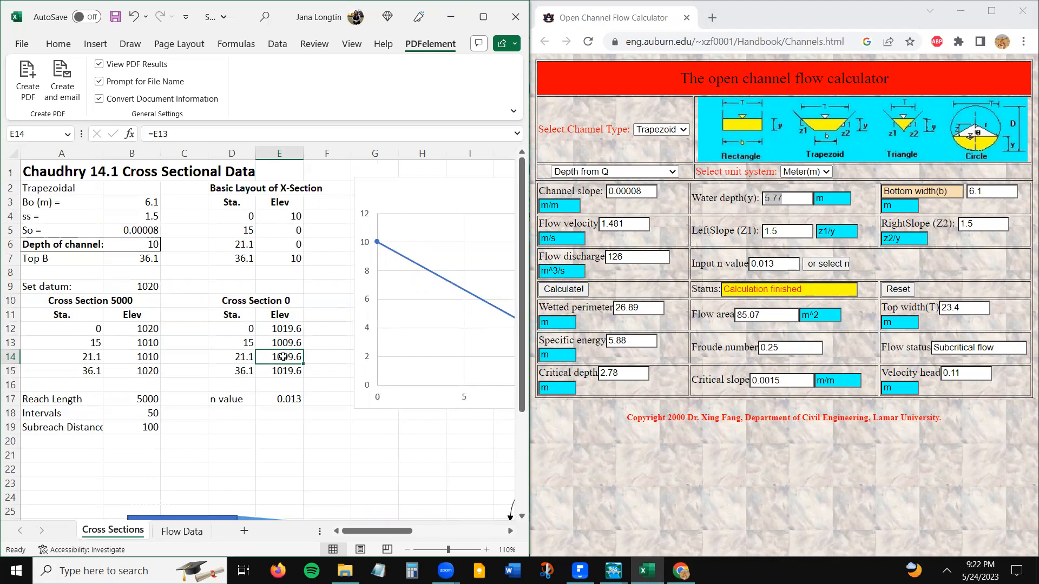
left_click(182, 532)
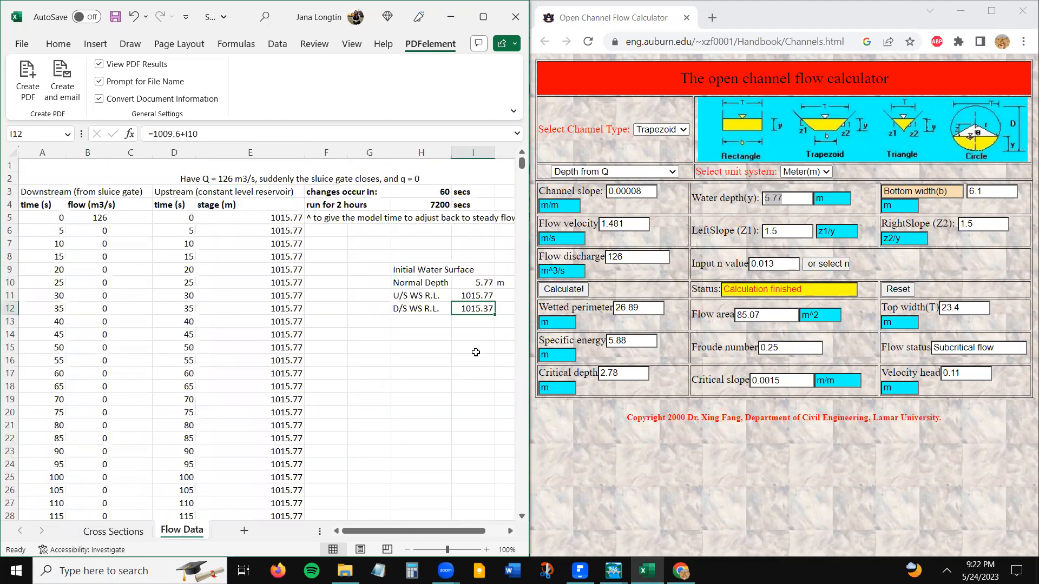
left_click(480, 283)
left_click(478, 309)
left_click(219, 139)
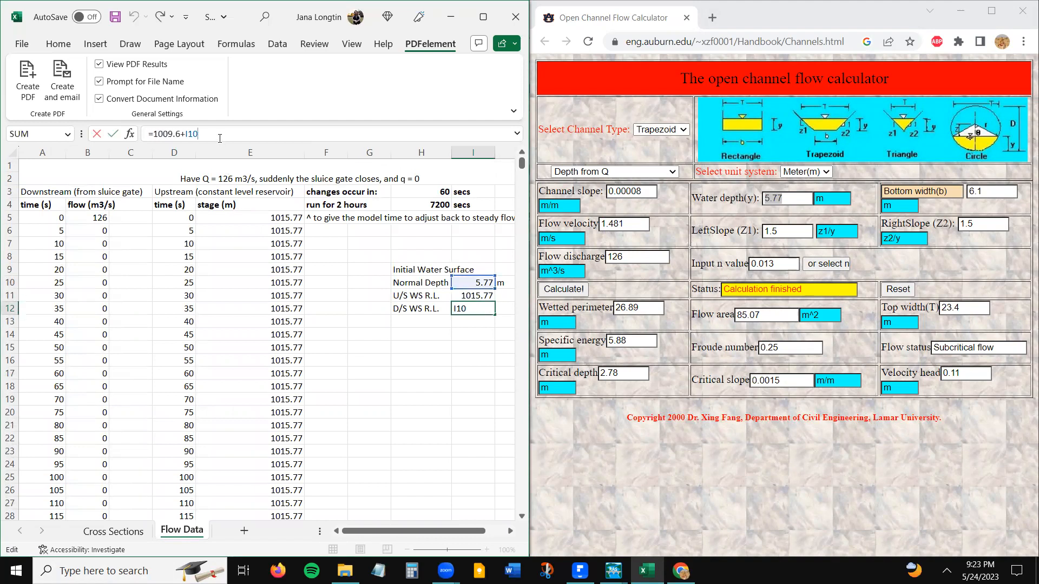
key("Return")
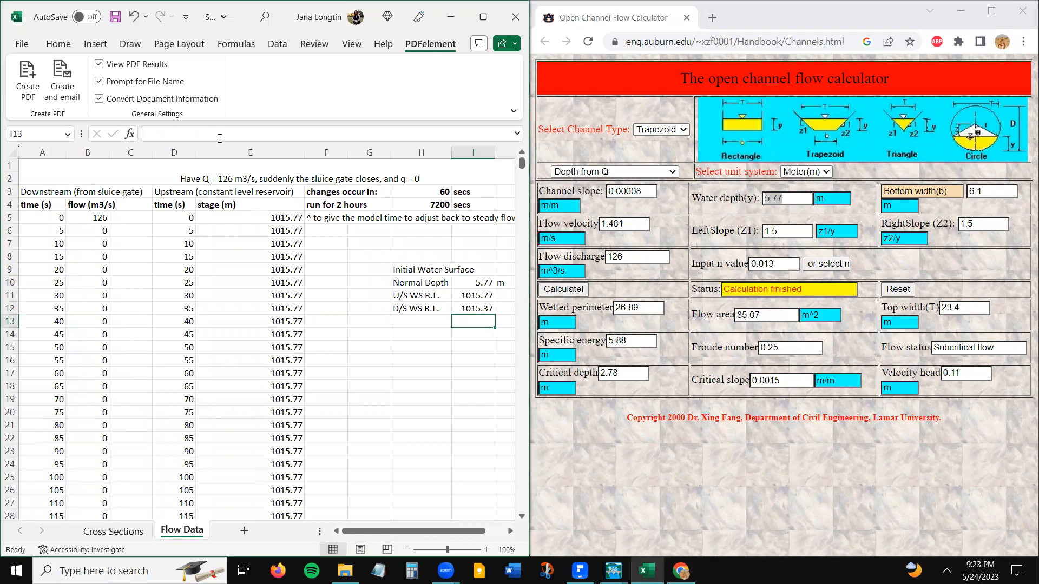
left_click(469, 310)
- Switch back to HEC-RAS's Flow Hydrograph window, move it clear of the Excel data and select its Initial Stage field
left_click(613, 571)
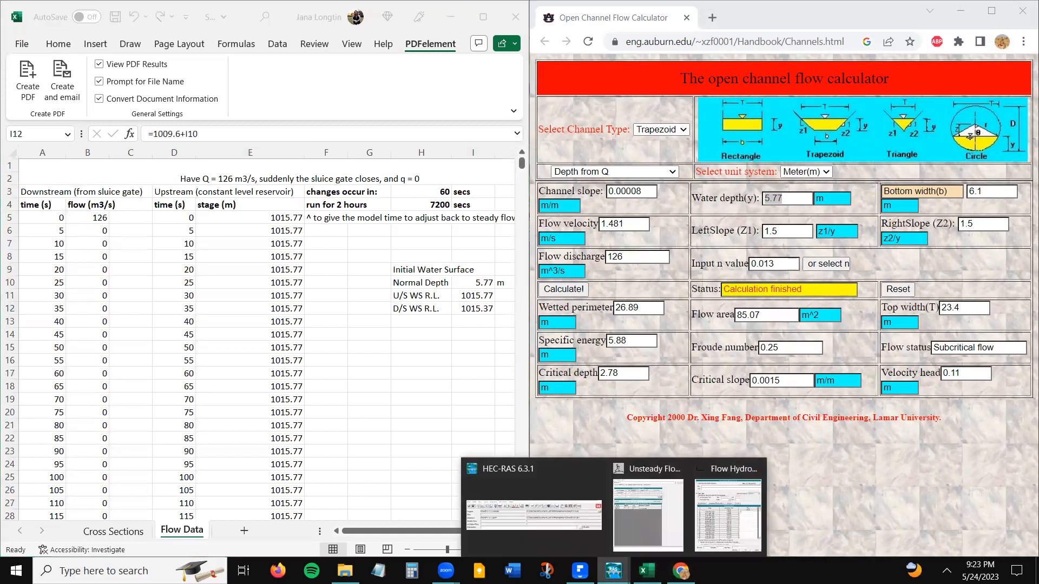
left_click(723, 526)
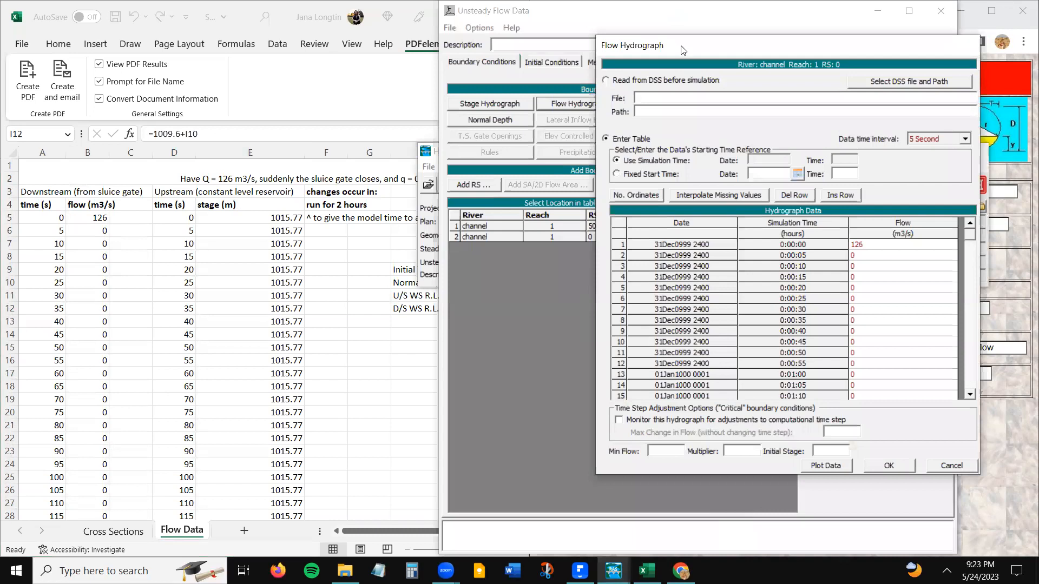
left_click_drag(697, 54, 732, 70)
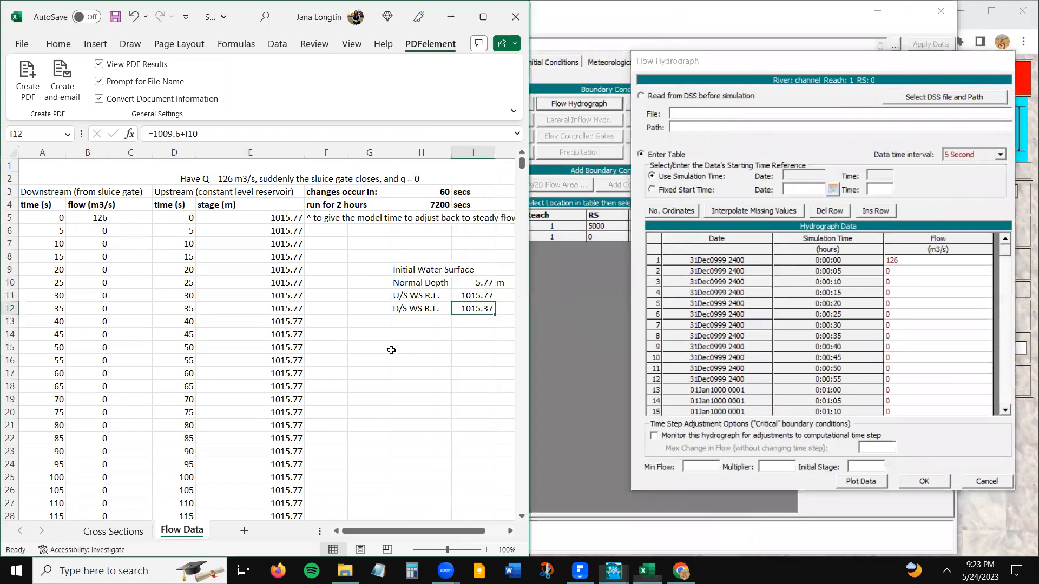
key("alt+Tab")
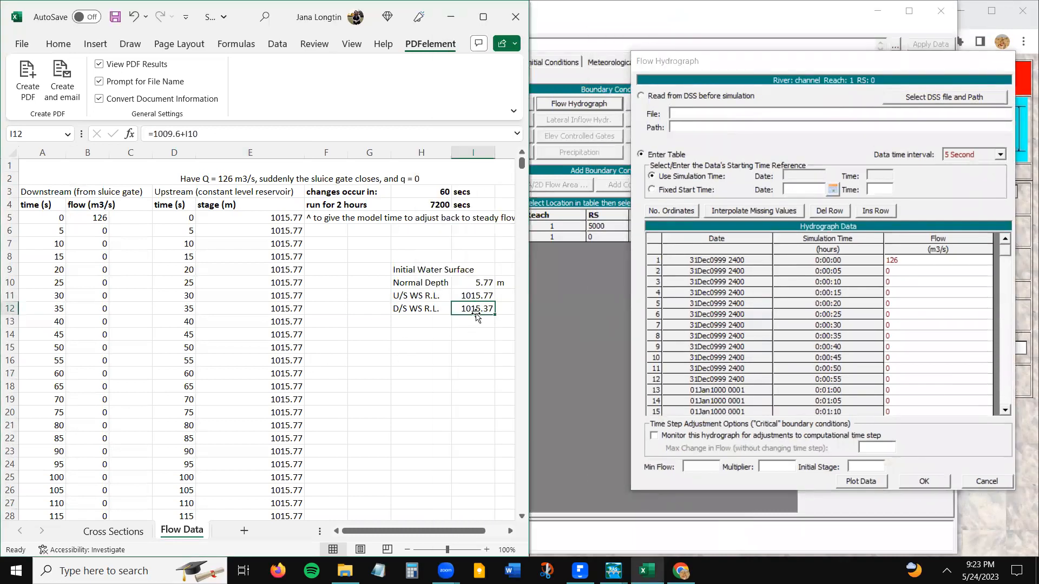
left_click(927, 332)
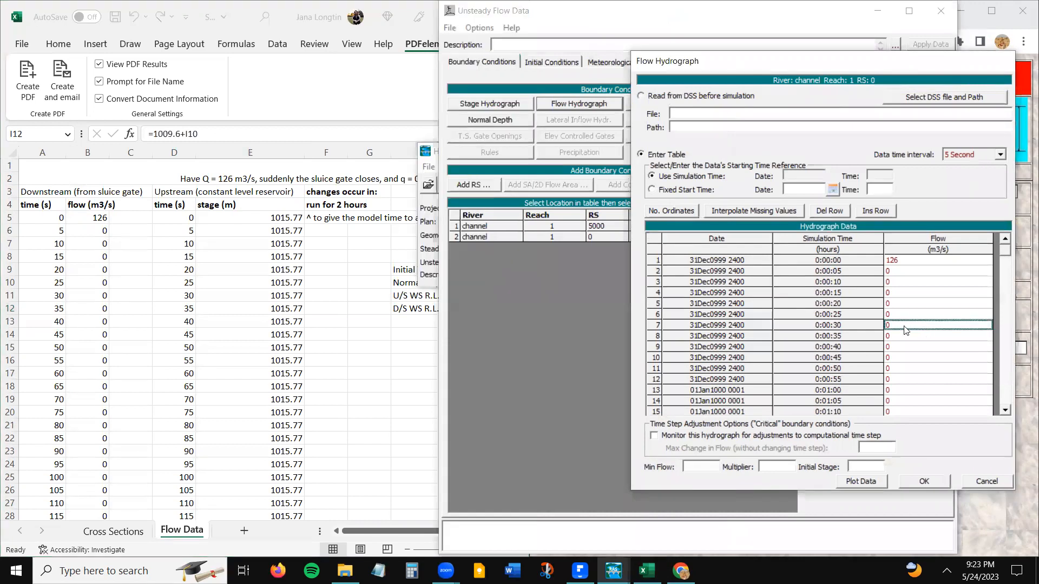
left_click(408, 358)
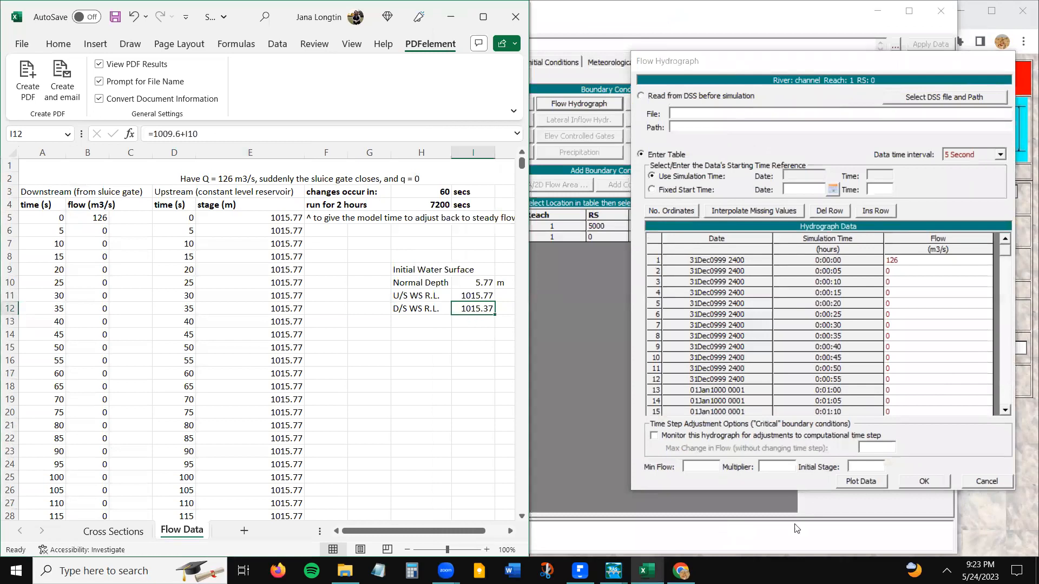
left_click(866, 466)
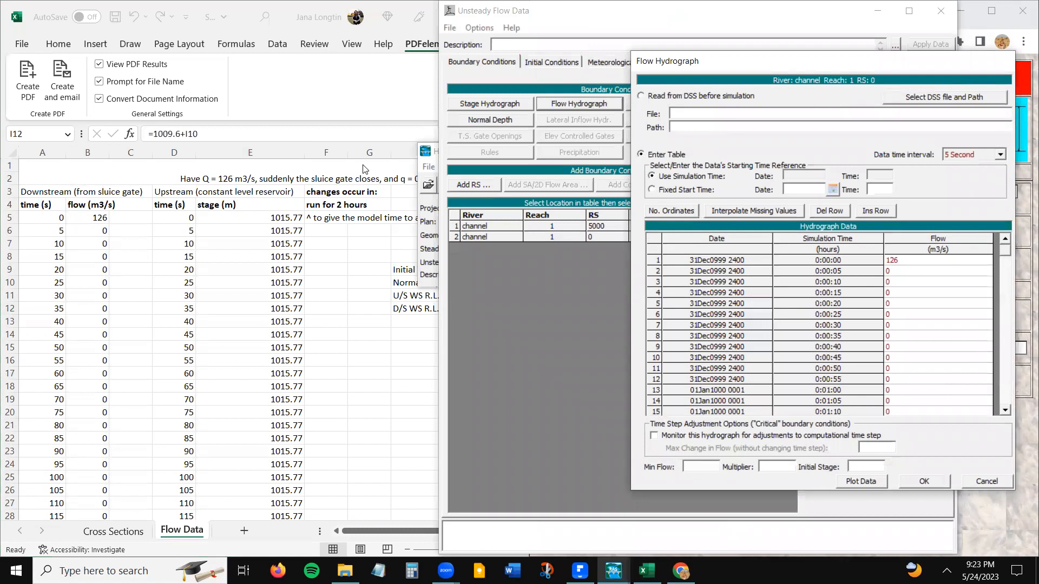
- Move the Unsteady Flow Data window away from the Excel initial water surface values and bring it to the front
left_click(608, 20)
left_click_drag(608, 20, 749, 34)
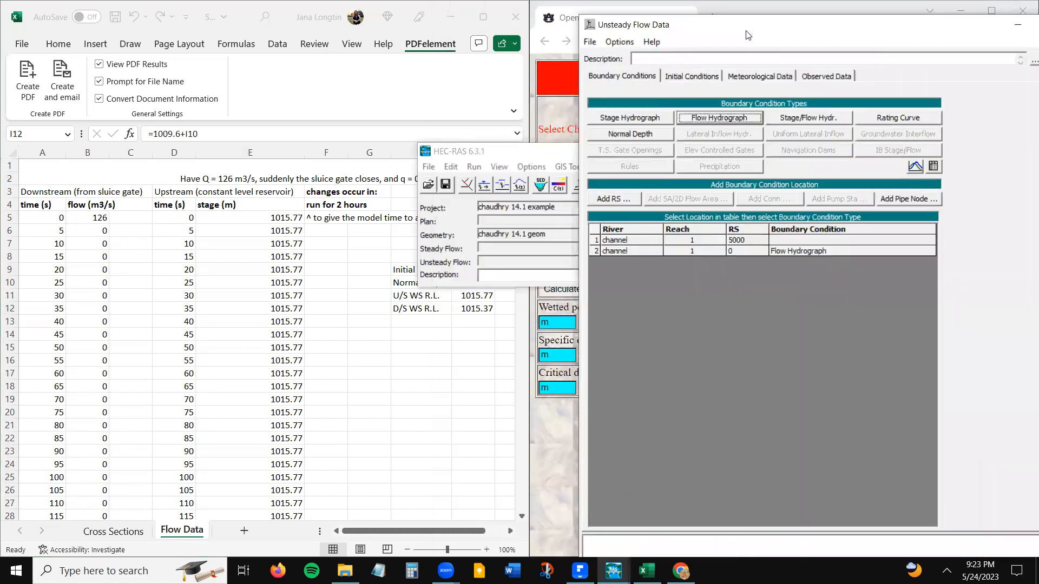
left_click(719, 349)
left_click(613, 571)
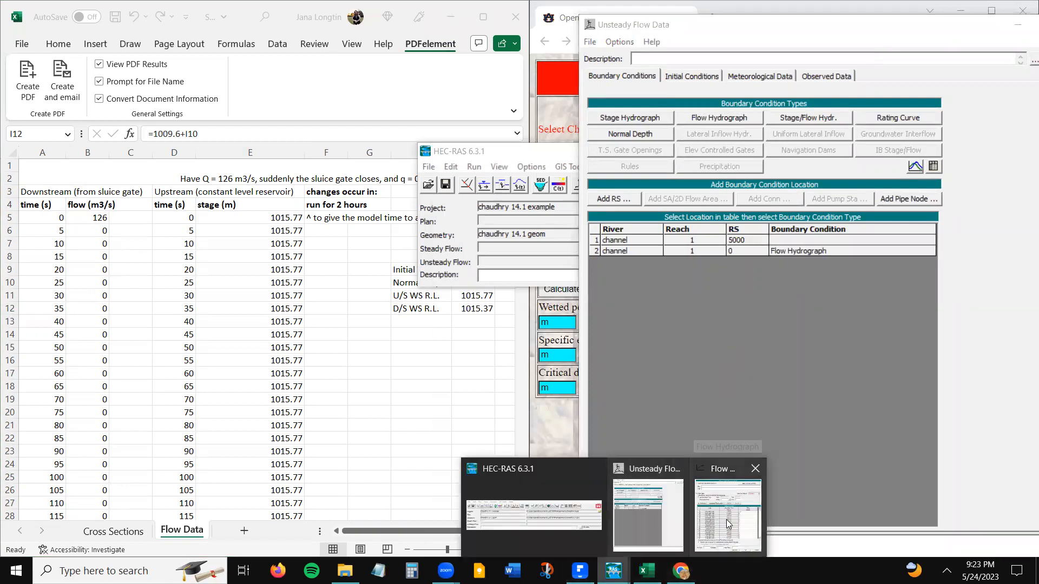
left_click(654, 518)
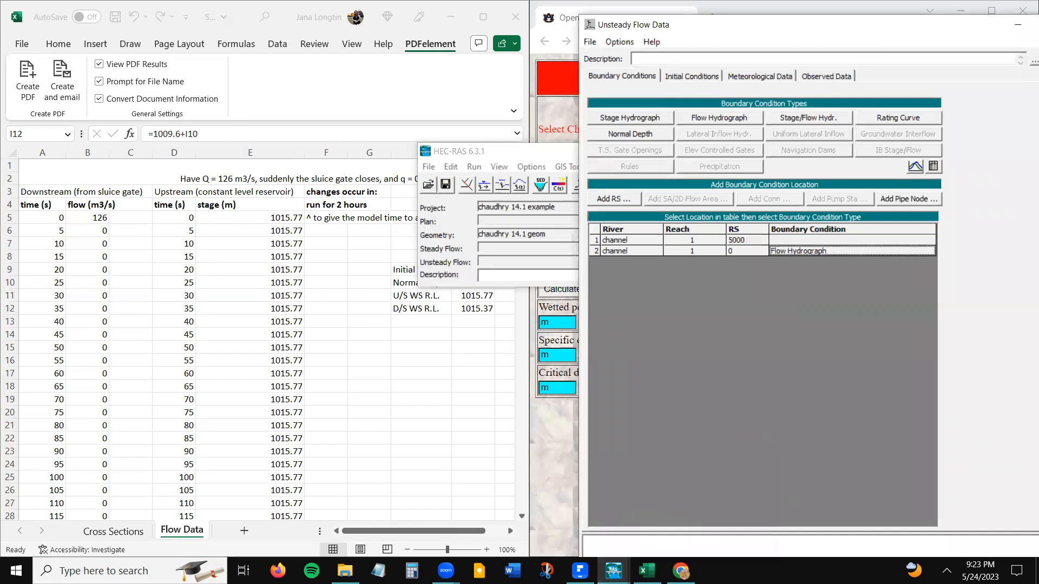
- Return to the Flow Hydrograph for RS 0, set its Initial Stage to 1015.37 and accept the boundary condition
left_click(613, 570)
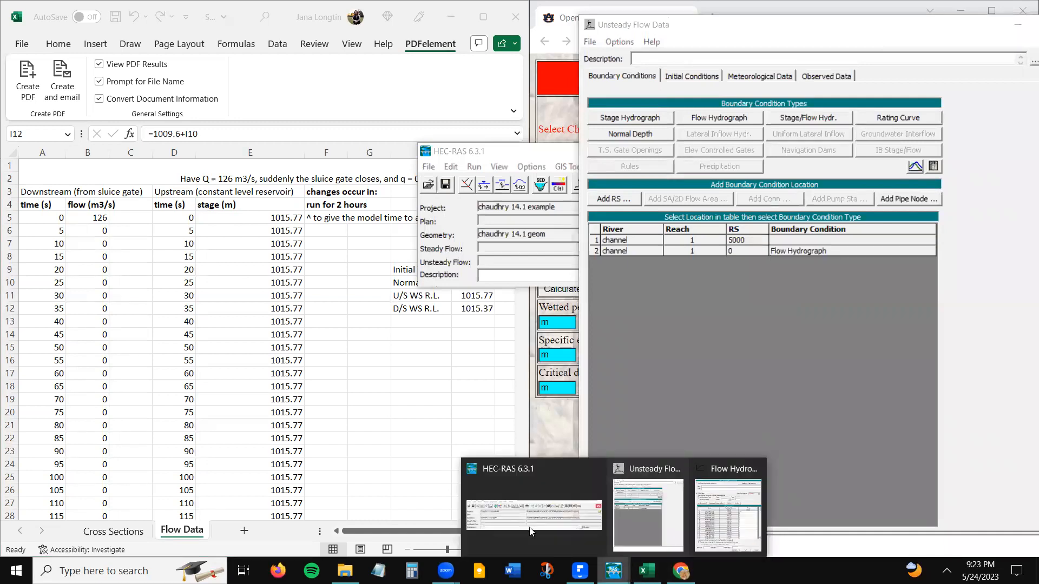
left_click(746, 520)
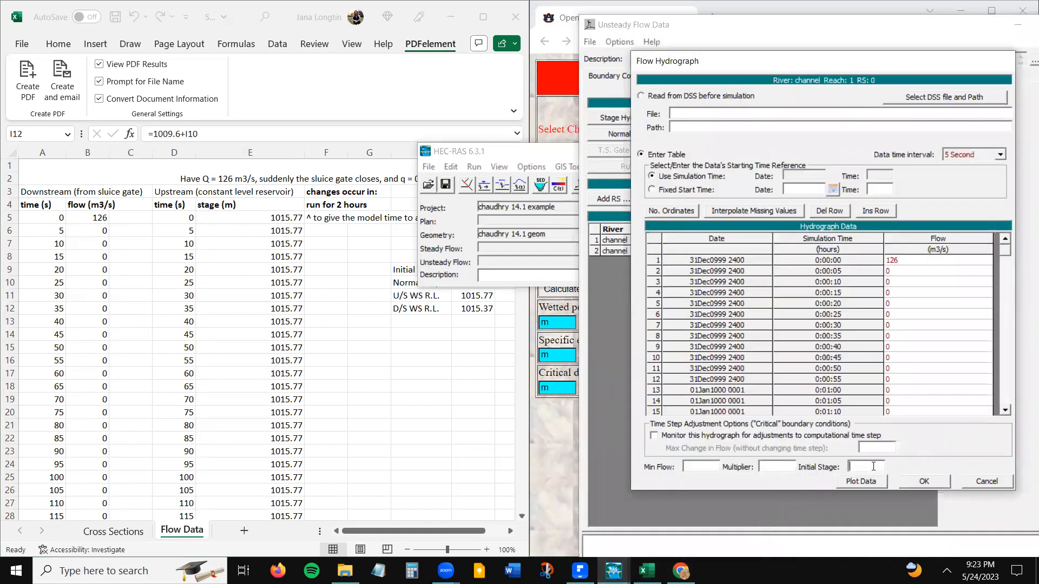
type("1015.37")
left_click(933, 484)
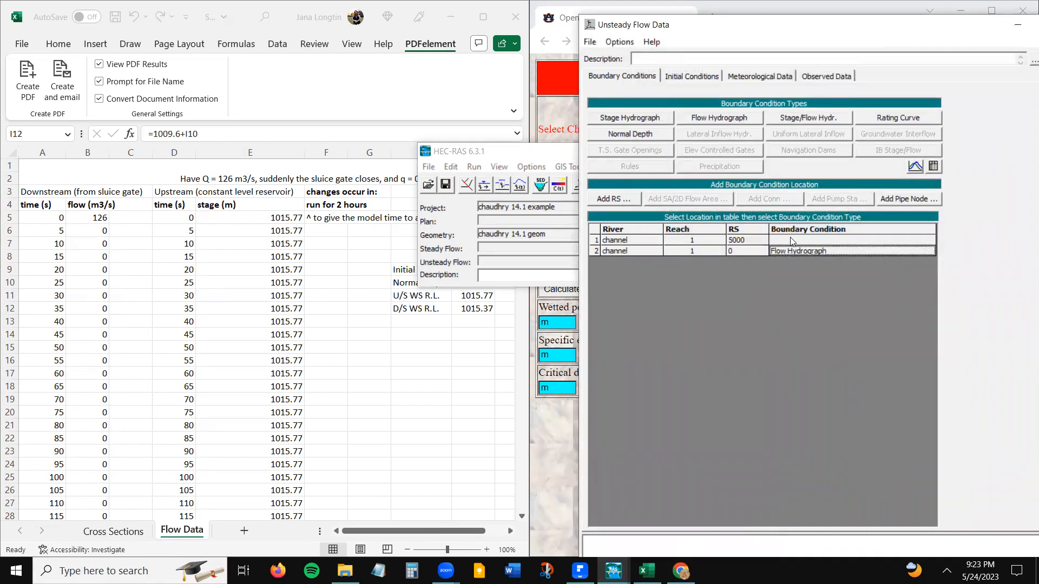
- Select the empty RS 5000 boundary condition and view the constant level reservoir sketch on Excel's Cross Sections sheet
left_click(790, 239)
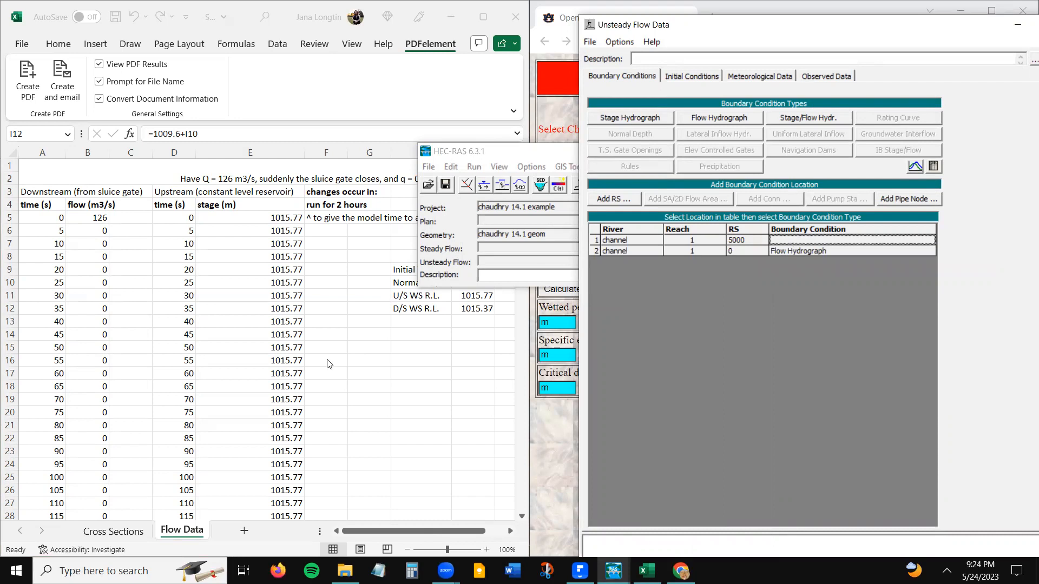
left_click(114, 532)
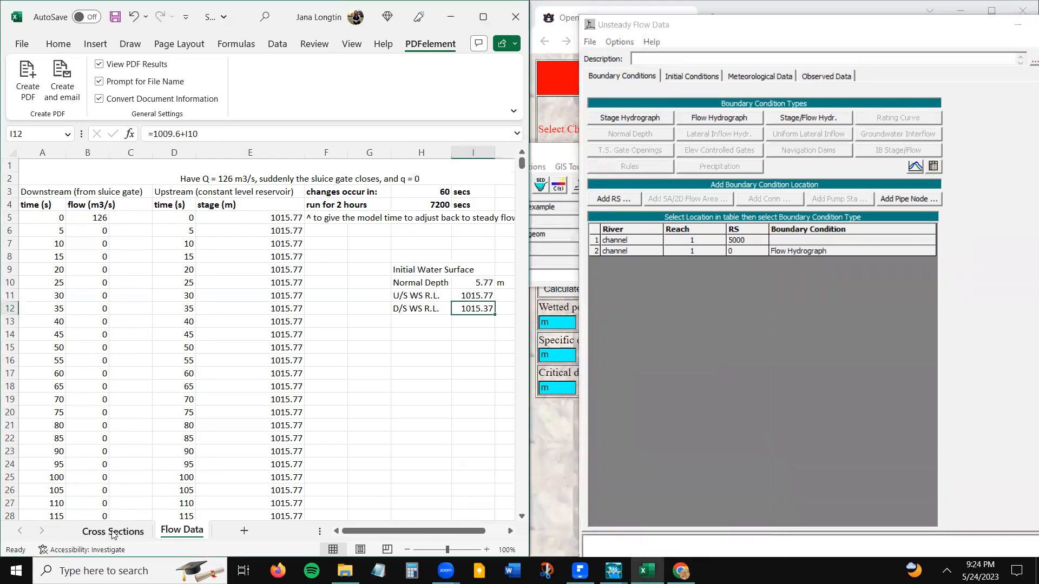
scroll(202, 427, "down", 2)
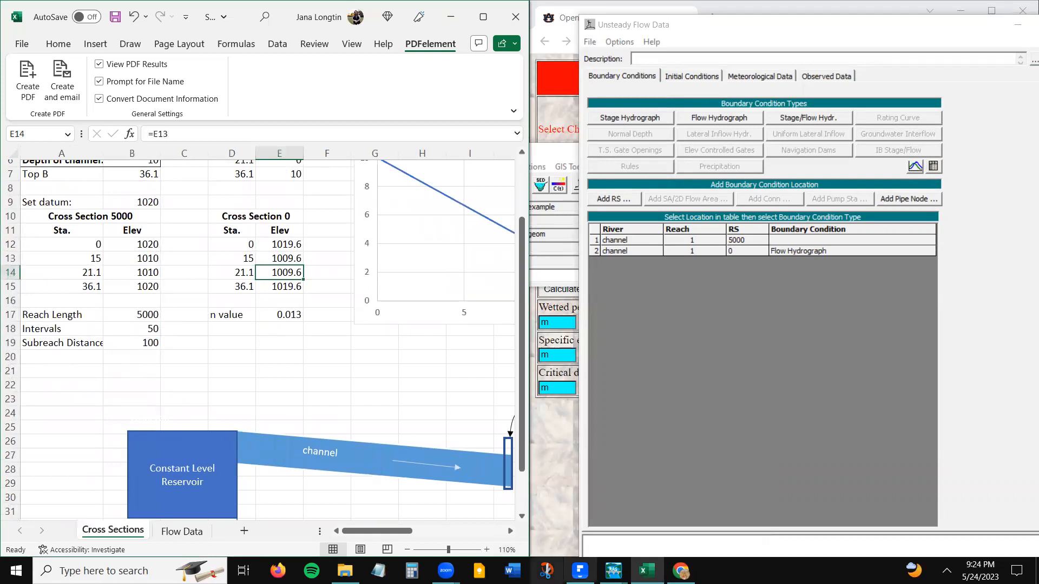
- Switch to the Chaudhry PDF in PDFelement, review Example 14-1's boundary conditions and computed flow depth plot, then minimize it
mouse_move(579, 571)
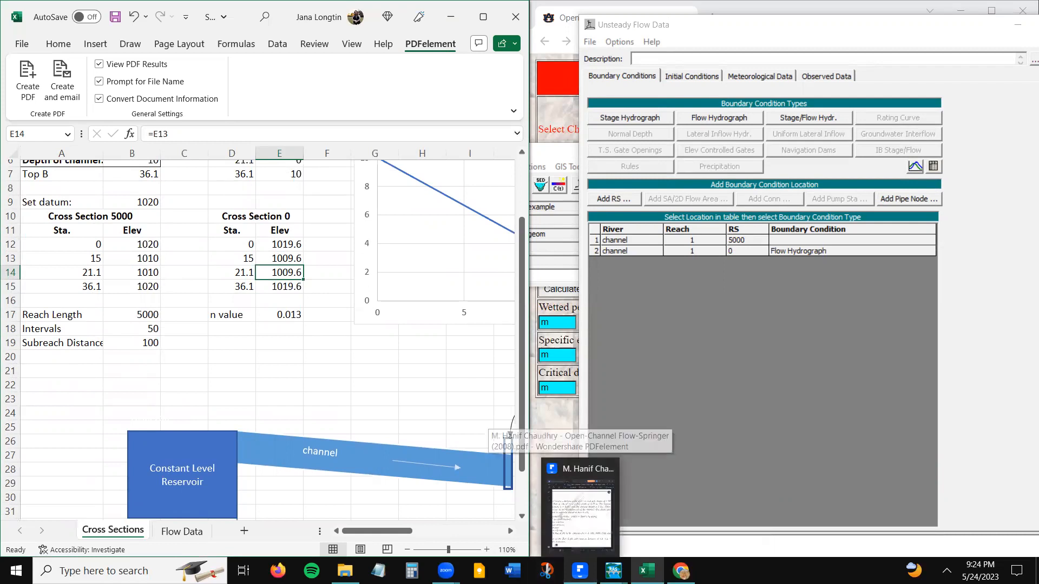
left_click(581, 519)
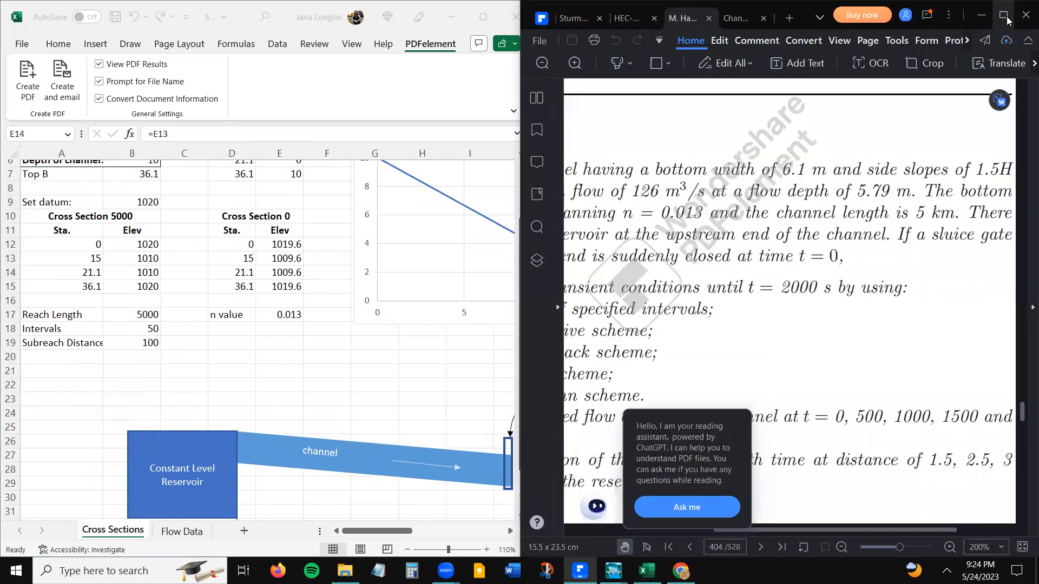
left_click(1006, 21)
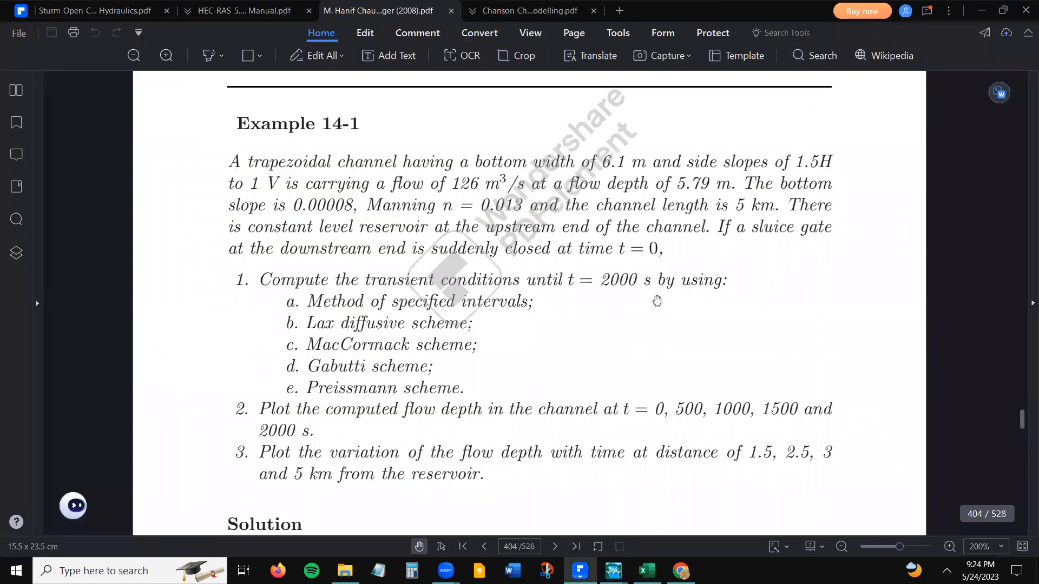
scroll(414, 196, "down", 8)
scroll(414, 195, "down", 10)
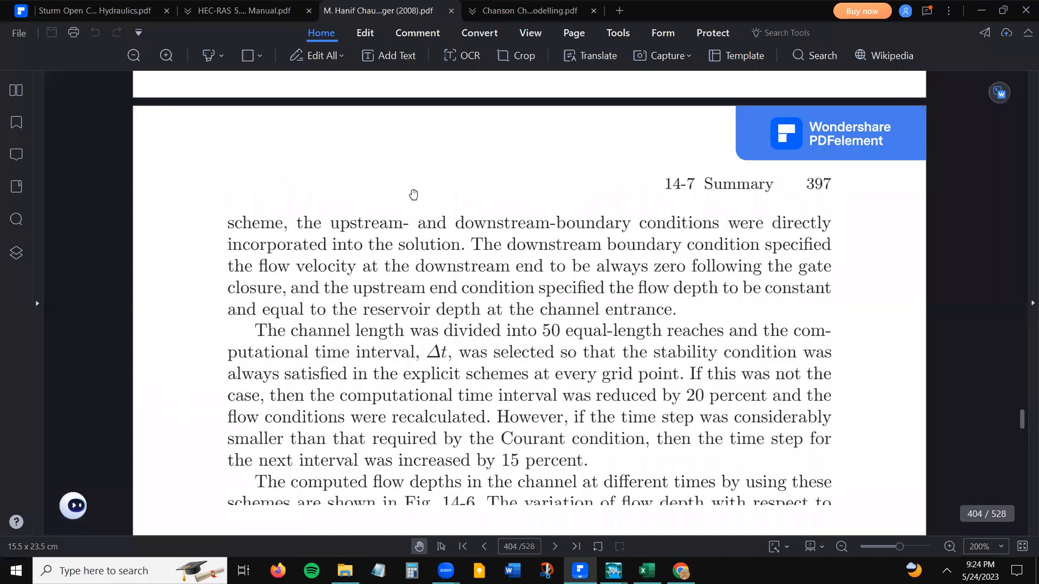
scroll(412, 194, "down", 8)
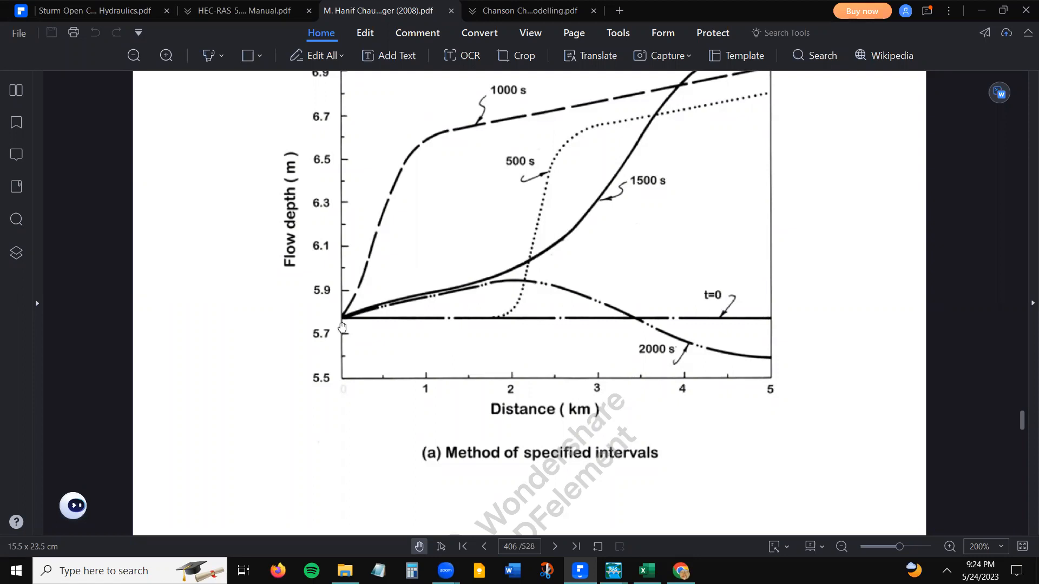
left_click(980, 11)
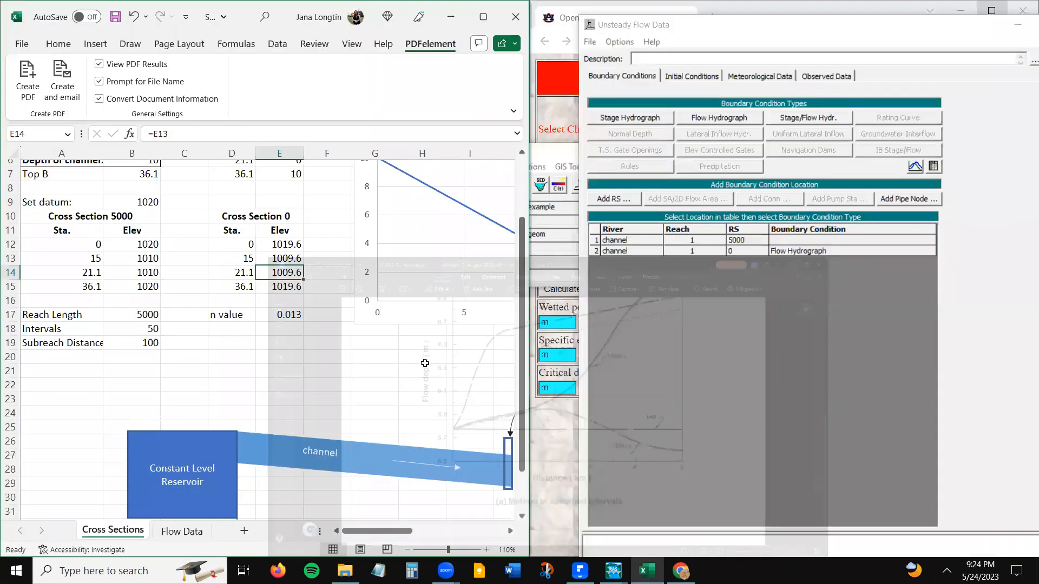
- On Excel's Flow Data sheet, compare the upstream stage values with the formula behind the U/S WS R.L. value
left_click(178, 534)
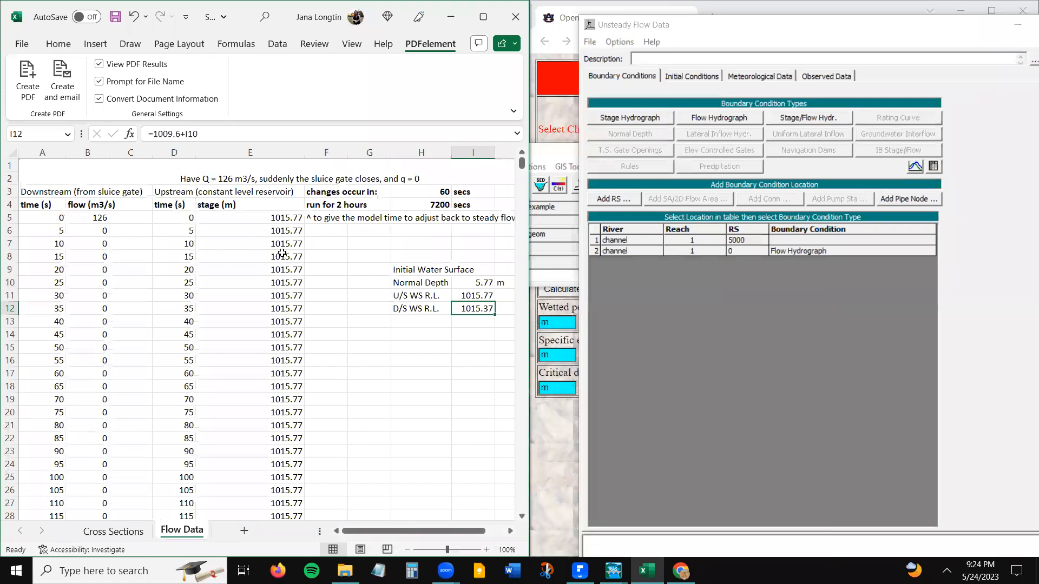
left_click(276, 229)
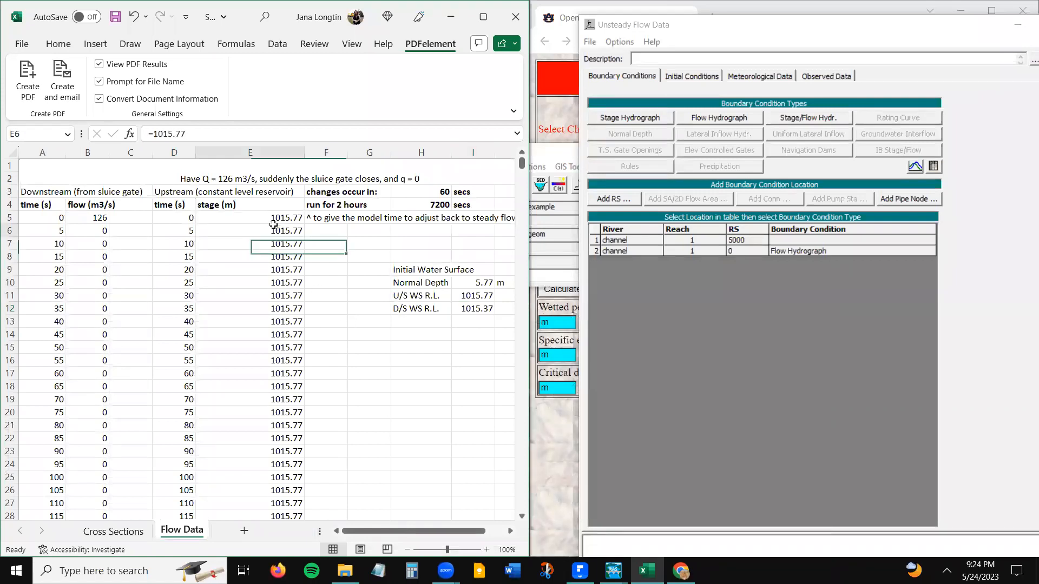
left_click(477, 296)
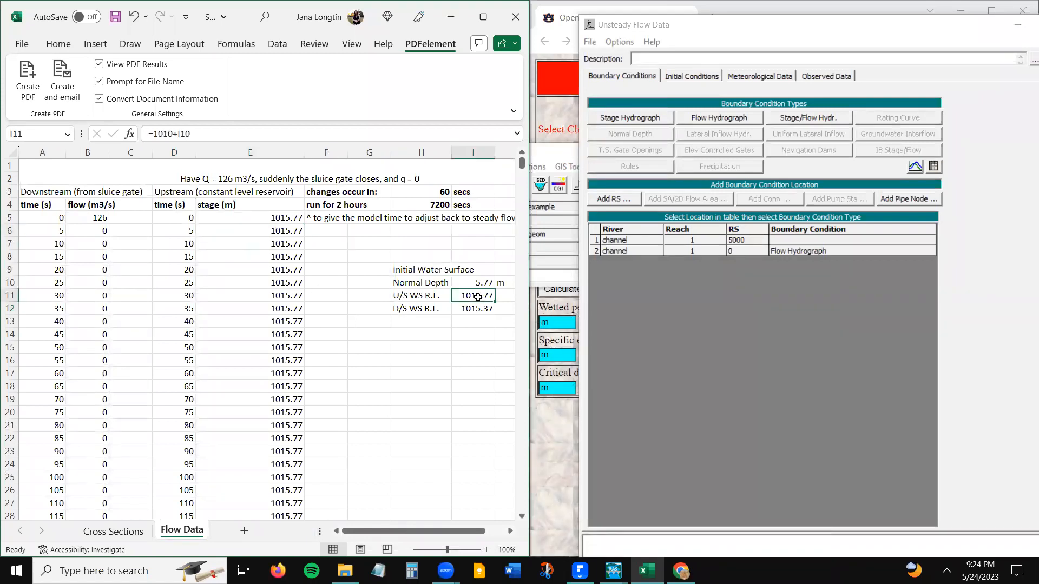
left_click(321, 132)
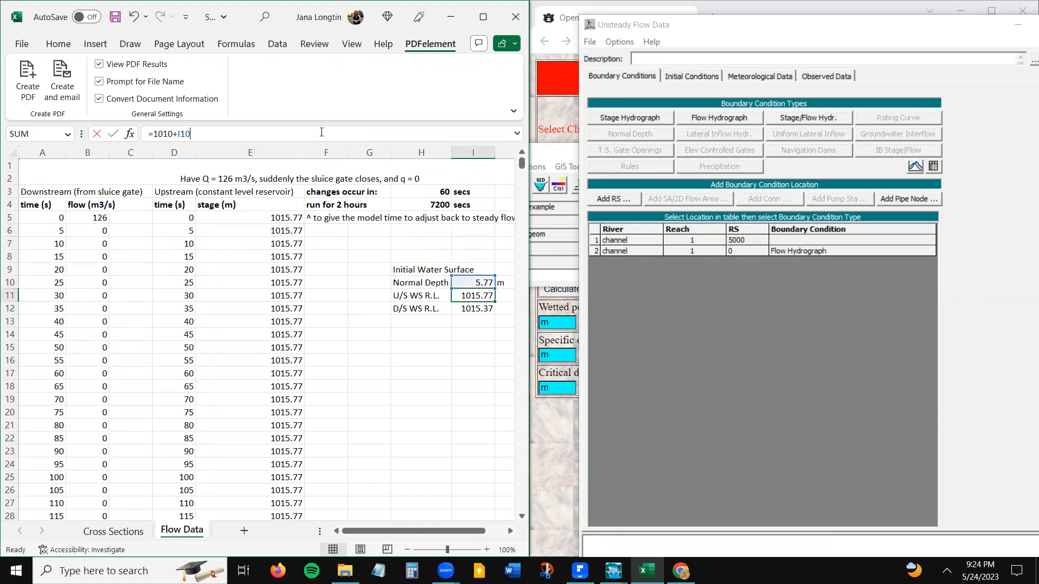
key("ctrl+Return")
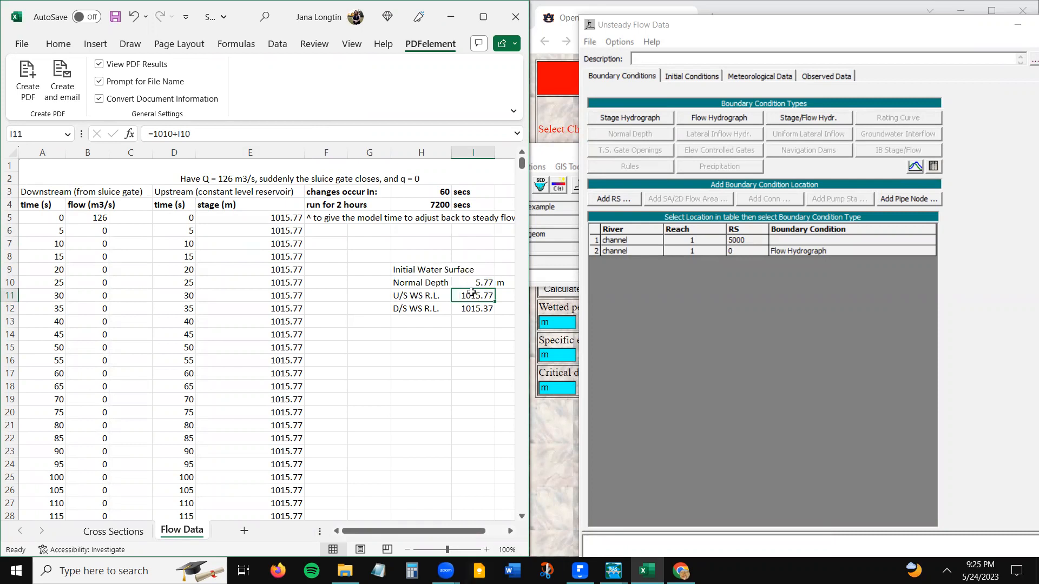
- Check the base elevation in the U/S WS R.L. formula against Cross Section 5000's bottom elevation, then return to the first upstream stage value
left_click(160, 135)
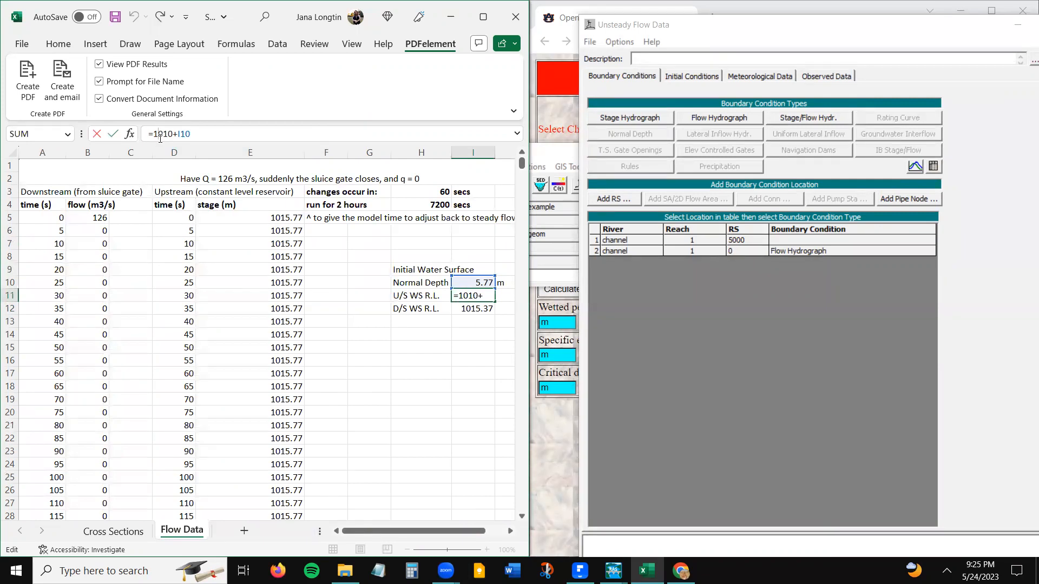
key("Return")
key("Up")
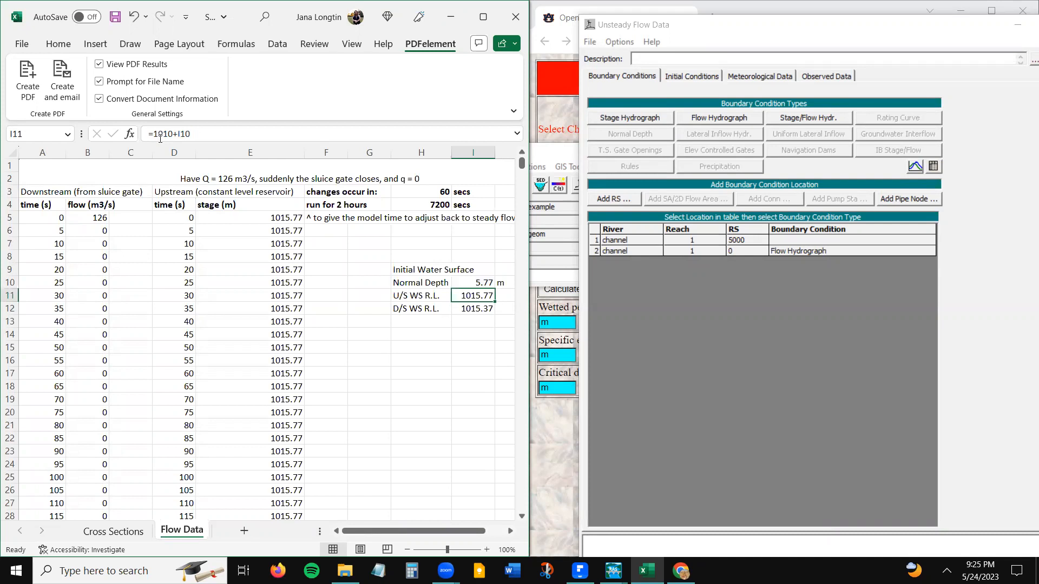
left_click(160, 138)
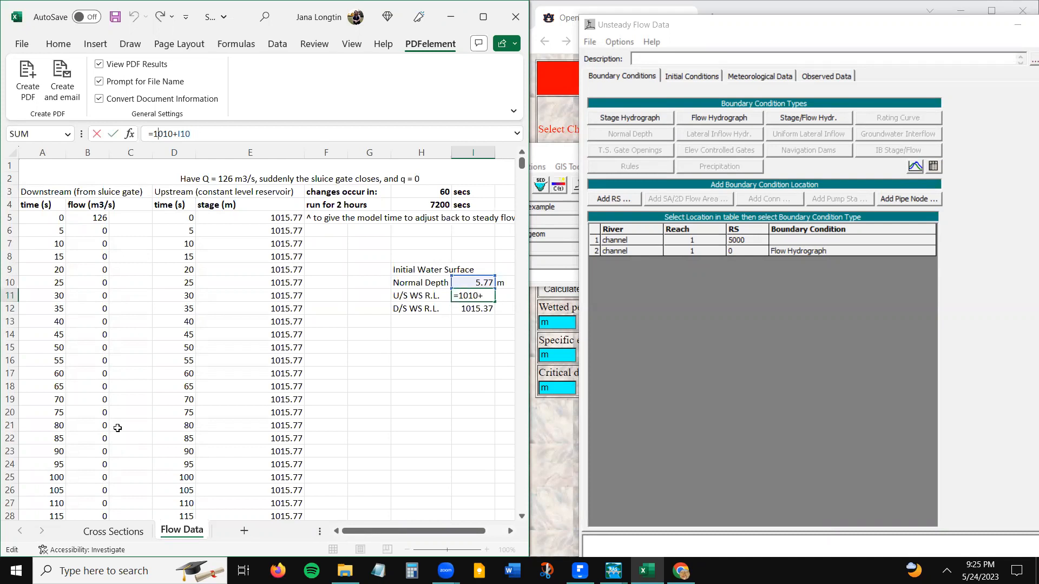
left_click(128, 533)
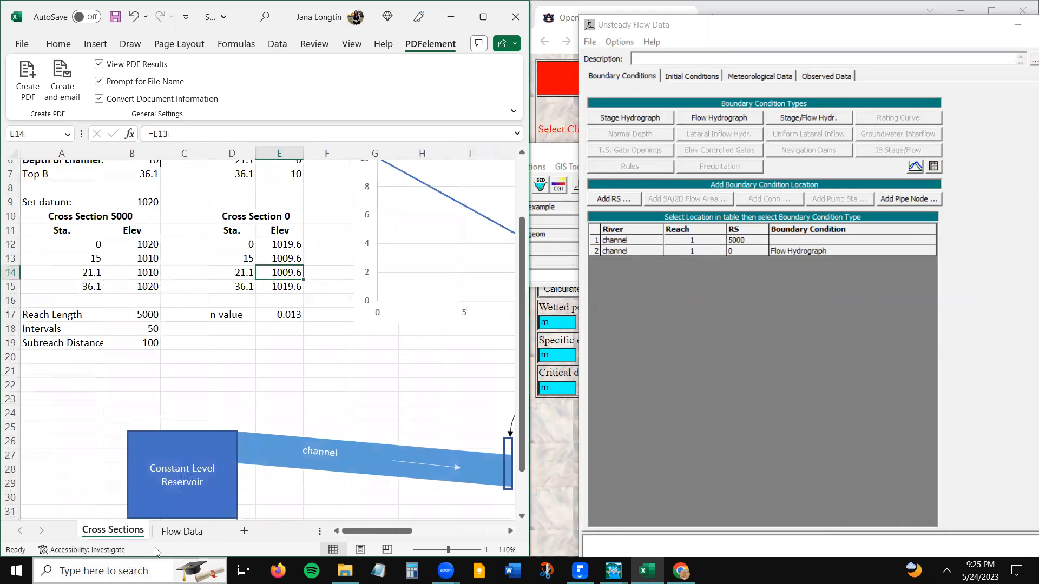
left_click(183, 533)
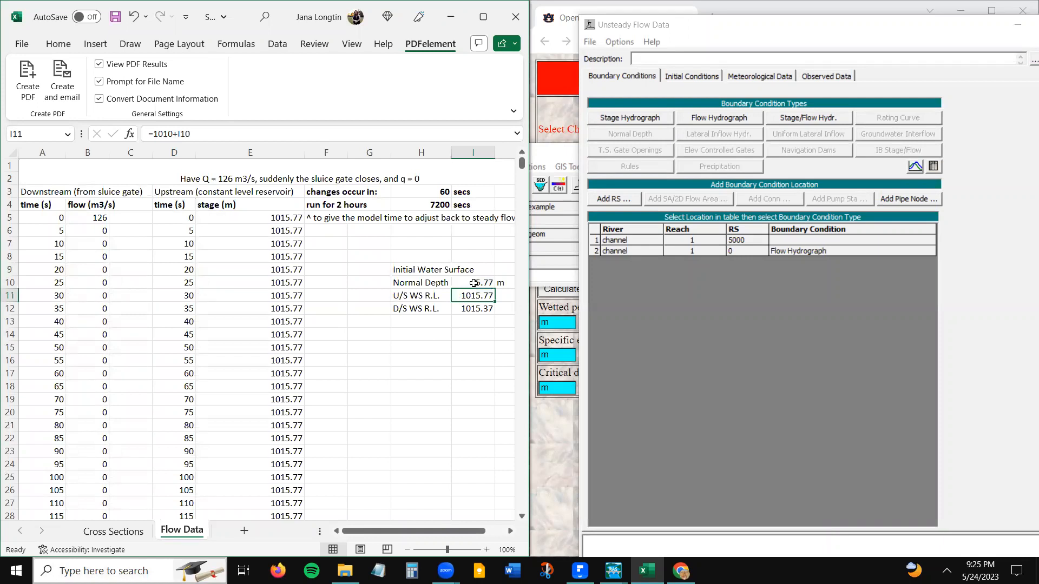
left_click(245, 221)
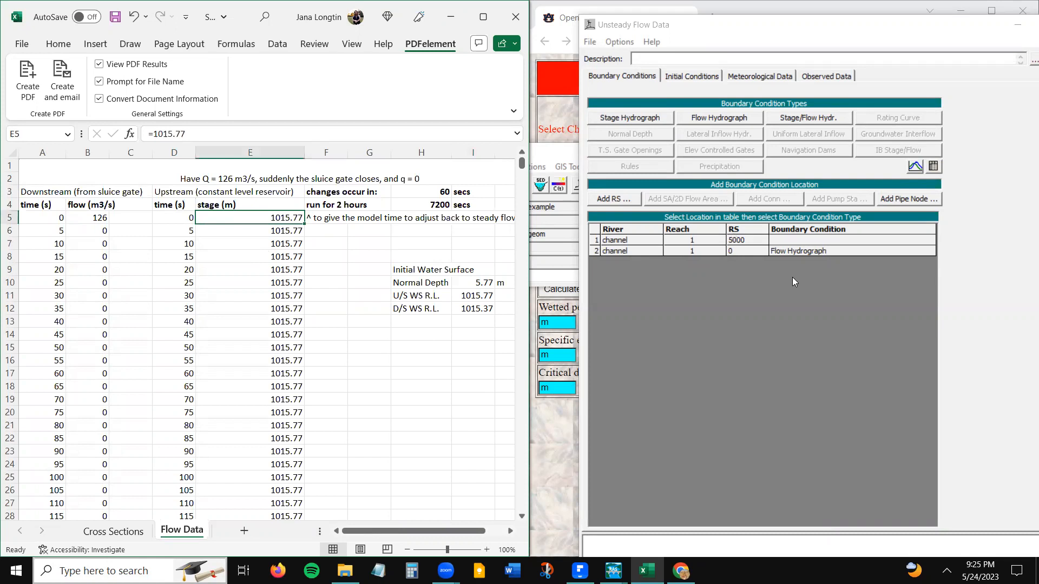
- Switch to HEC-RAS's Unsteady Flow Data window, open a Stage Hydrograph for RS 5000 and set its data time interval to 5 Second
left_click(790, 240)
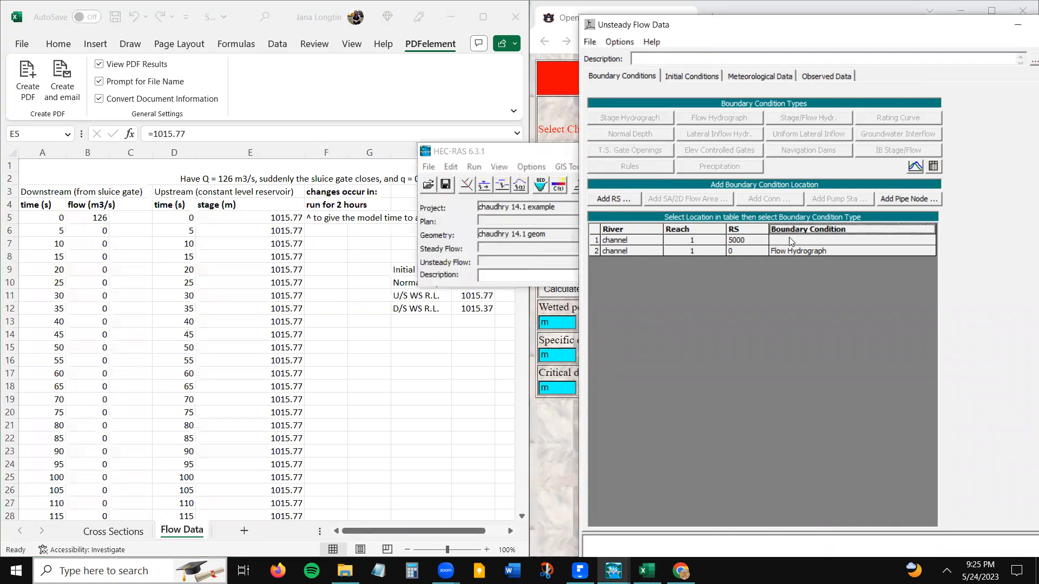
left_click(789, 244)
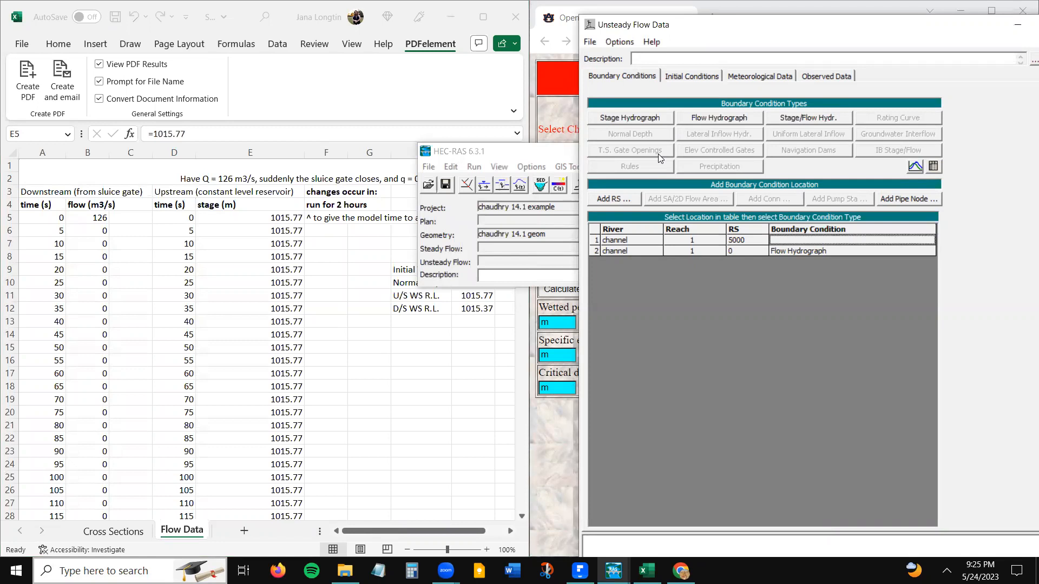
left_click(638, 118)
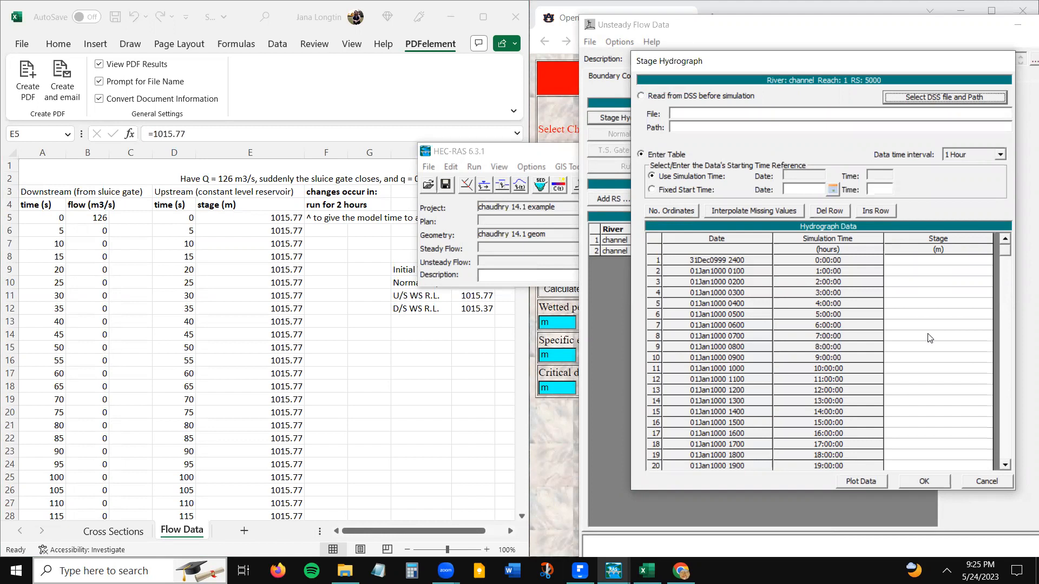
left_click(1000, 156)
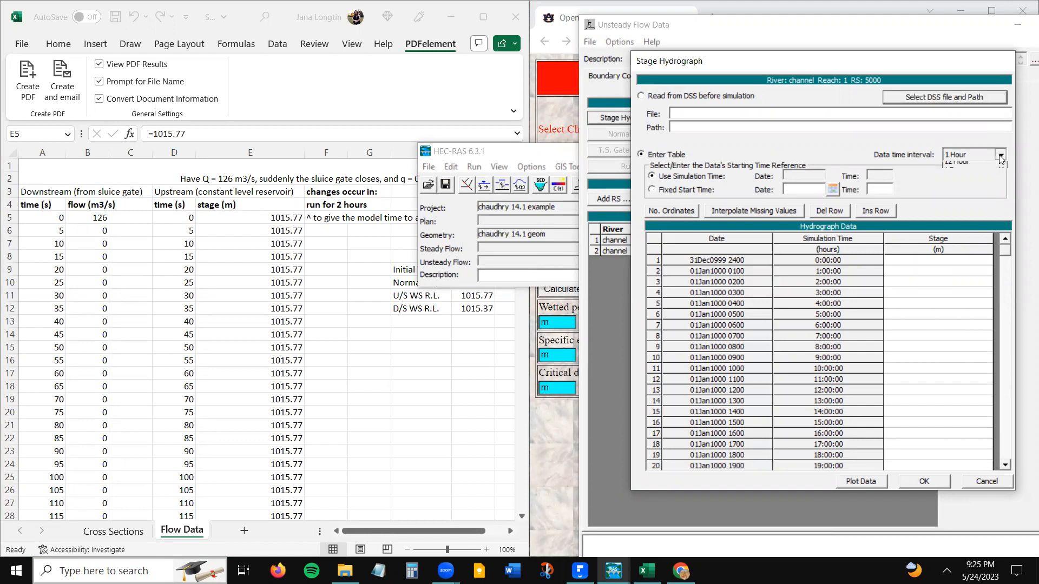
left_click_drag(1000, 215, 1000, 184)
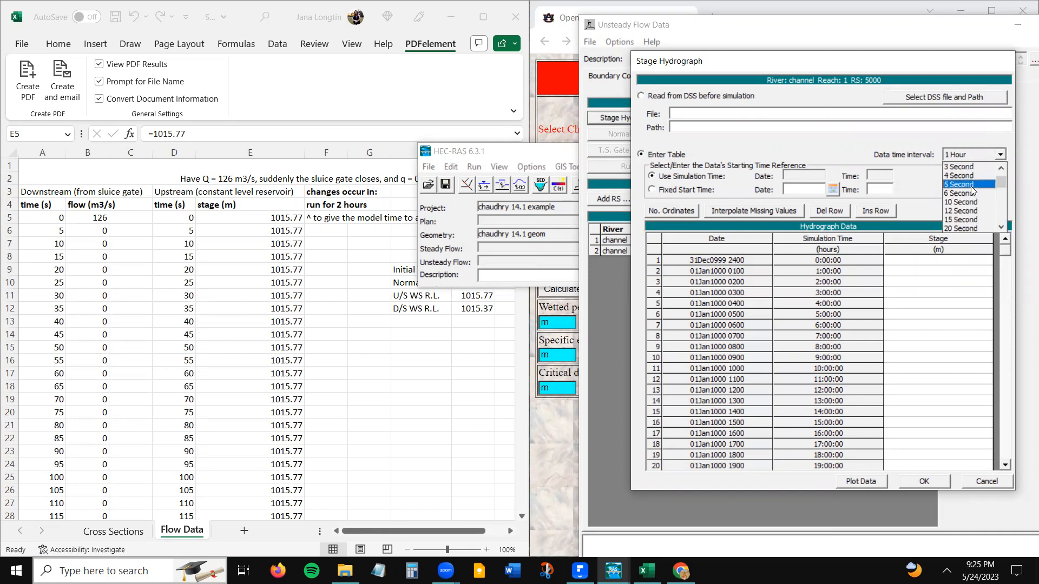
left_click(972, 185)
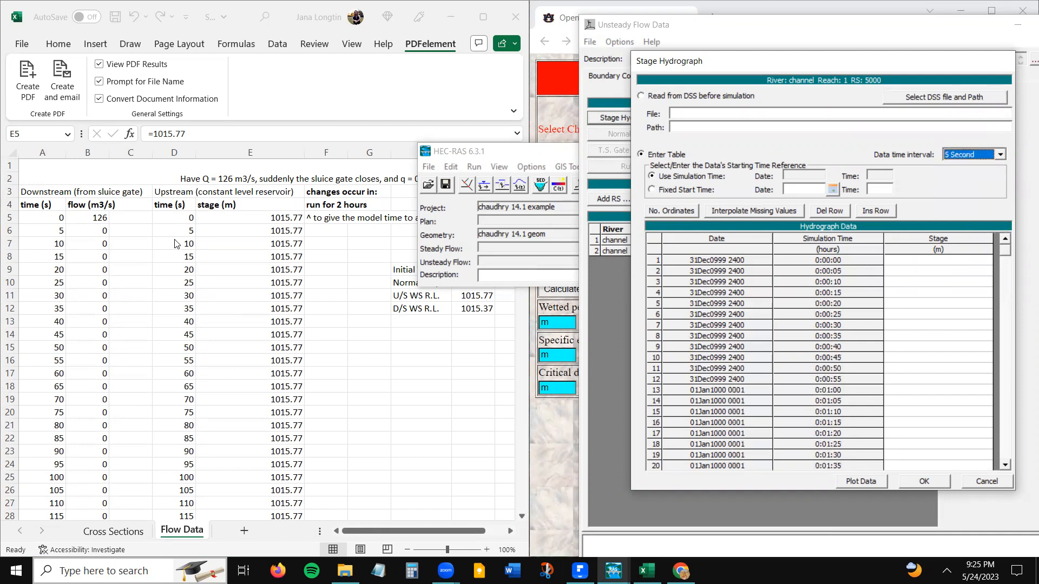
- Copy the whole upstream stage column from Excel's Flow Data sheet into the Stage Hydrograph table, starting at the first row
left_click(236, 217)
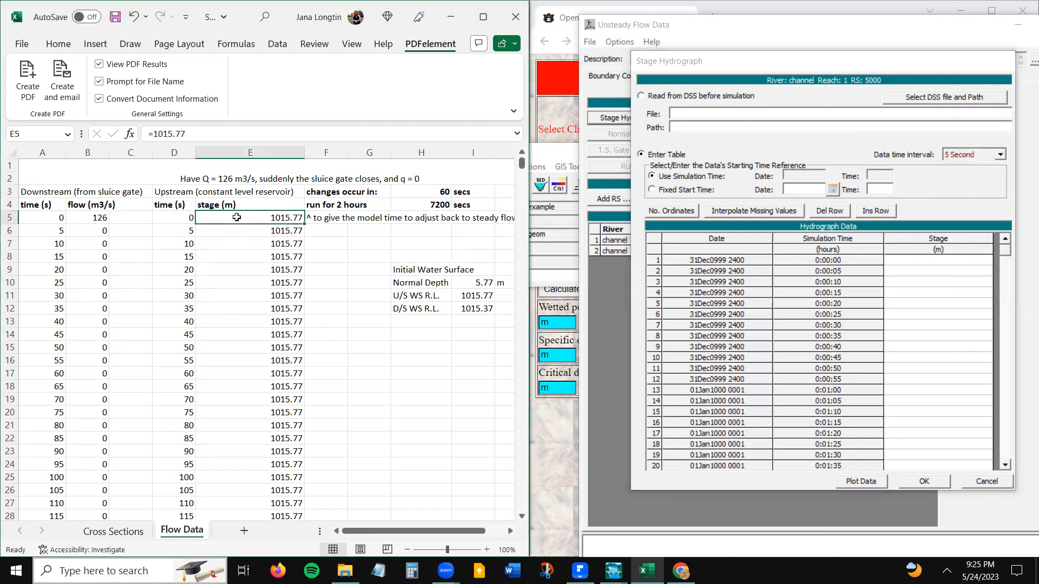
key("ctrl+shift+Down")
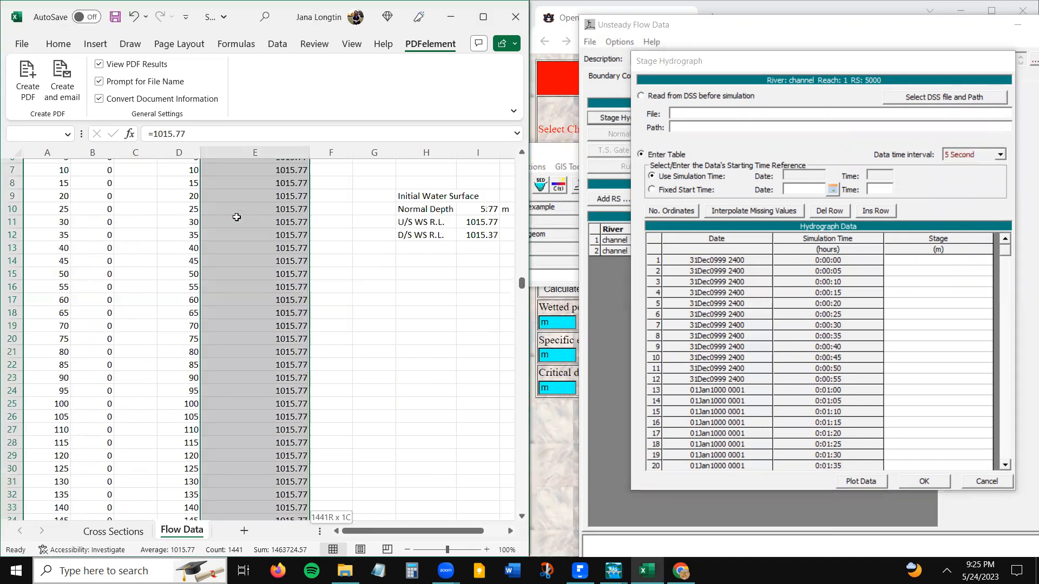
key("ctrl+c")
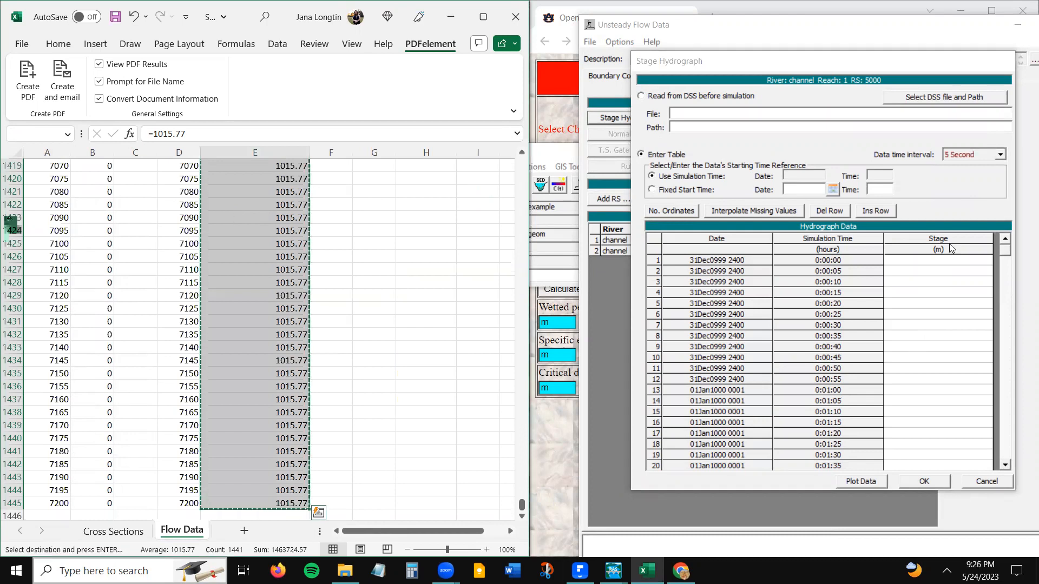
left_click(929, 262)
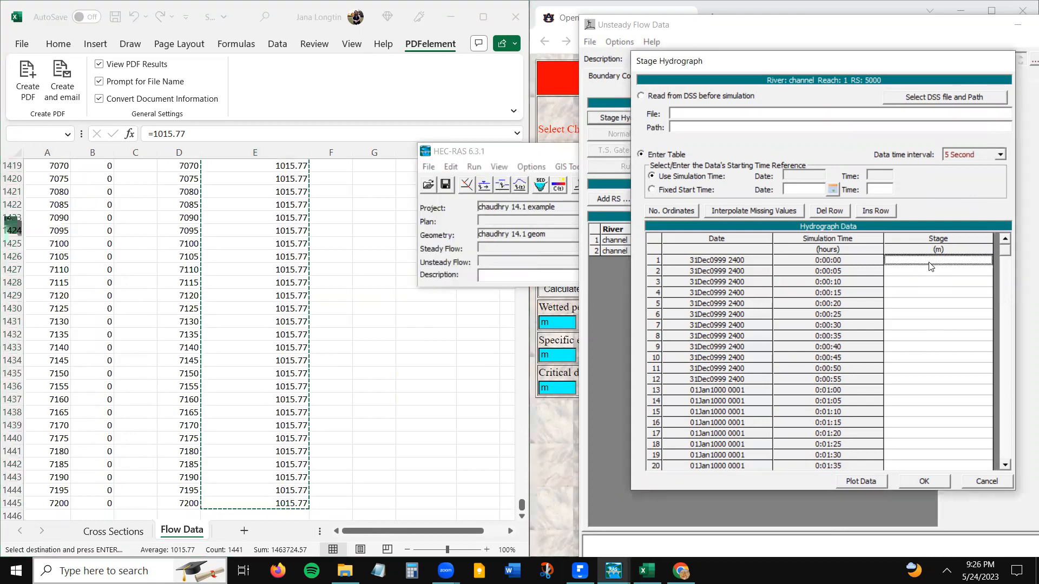
key("ctrl+v")
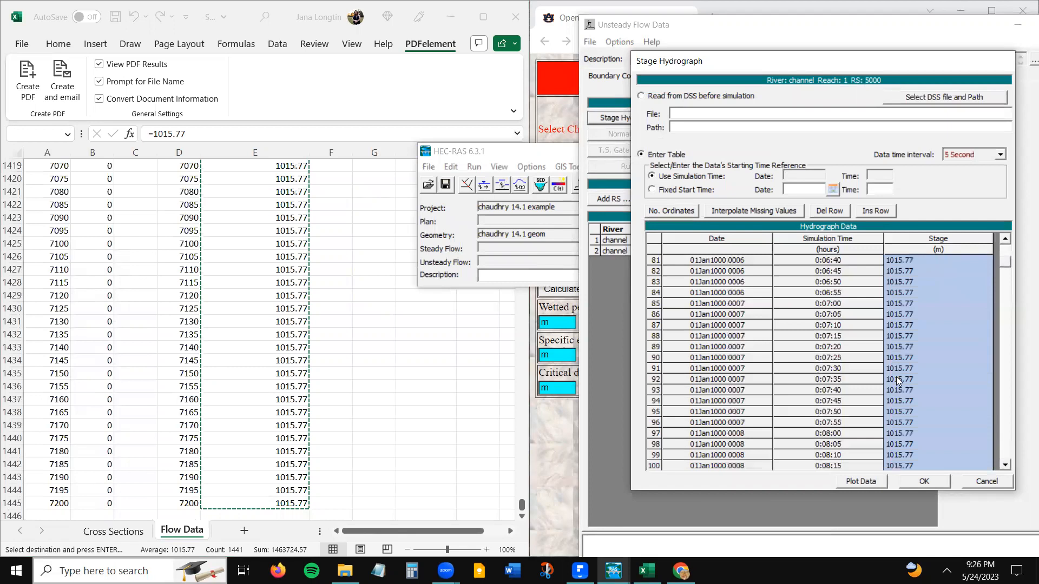
left_click_drag(1005, 261, 1006, 247)
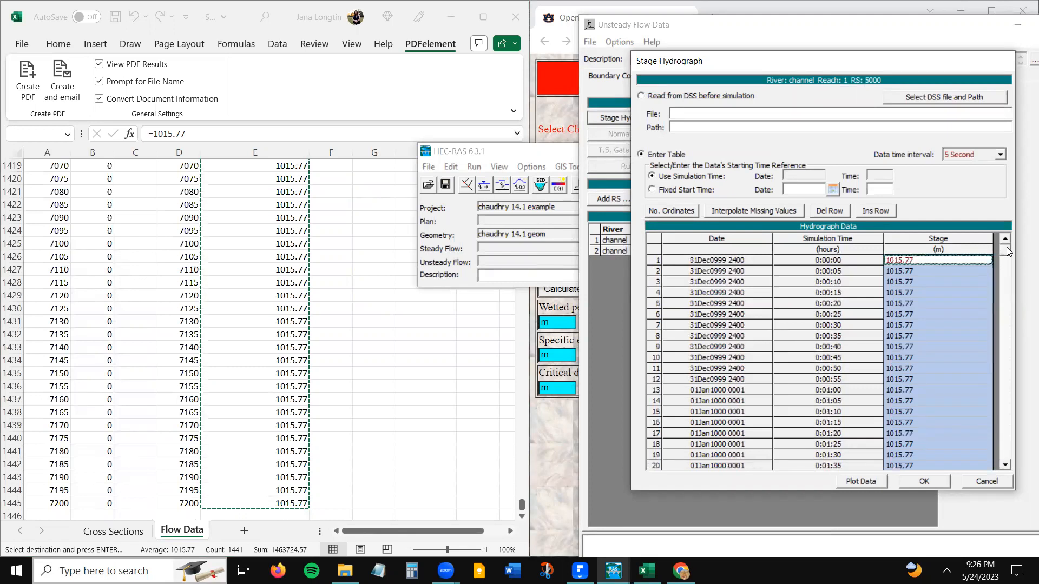
- Compare the pasted stage values with the D/S WS R.L. formula on Excel's Flow Data sheet, then accept the RS 5000 Stage Hydrograph in HEC-RAS
left_click(922, 306)
left_click(915, 261)
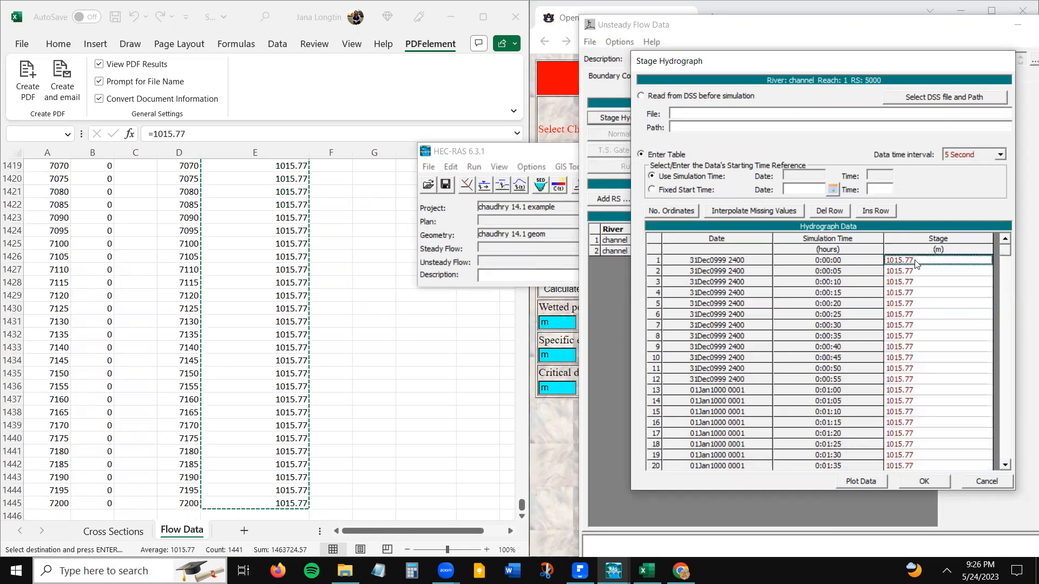
left_click(455, 374)
scroll(453, 374, "up", 20)
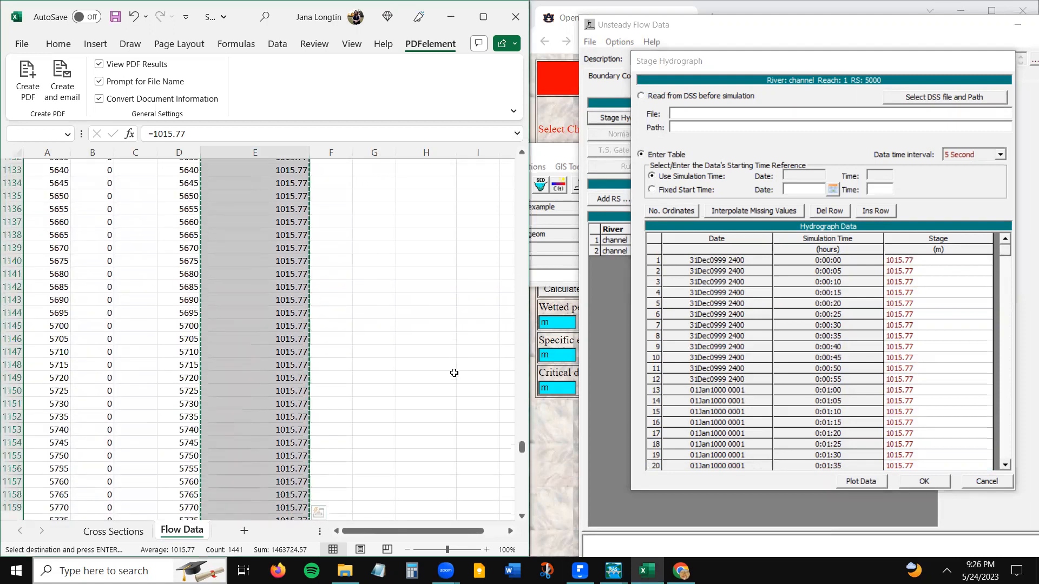
scroll(455, 373, "up", 20)
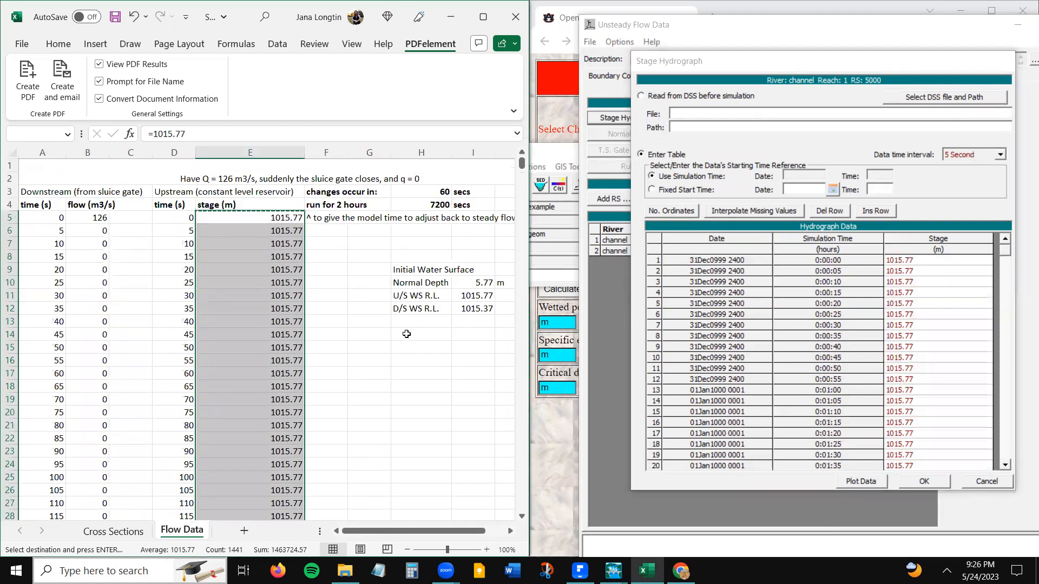
left_click(406, 334)
left_click(482, 311)
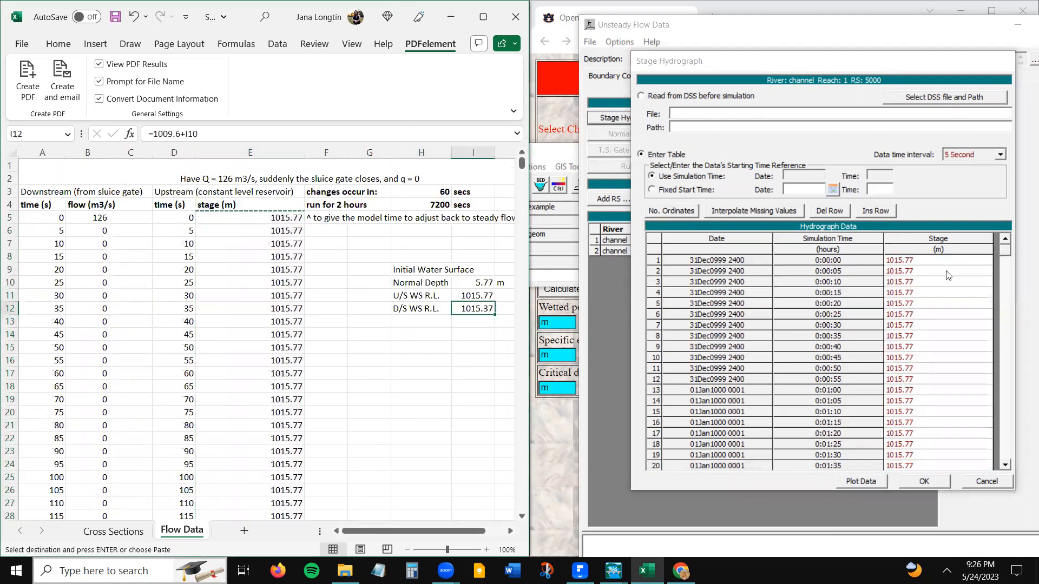
left_click_drag(905, 258, 911, 409)
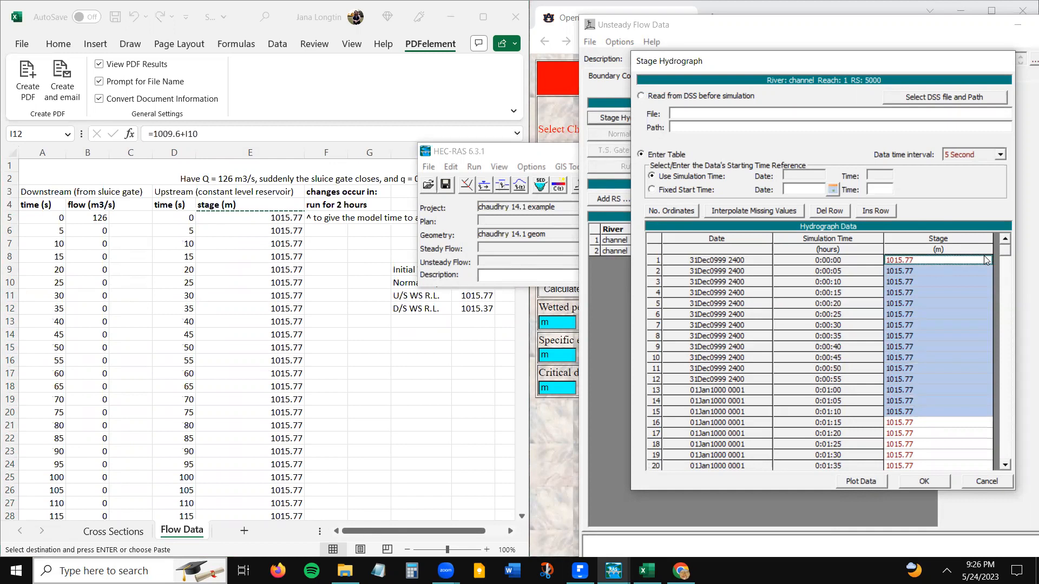
left_click(925, 482)
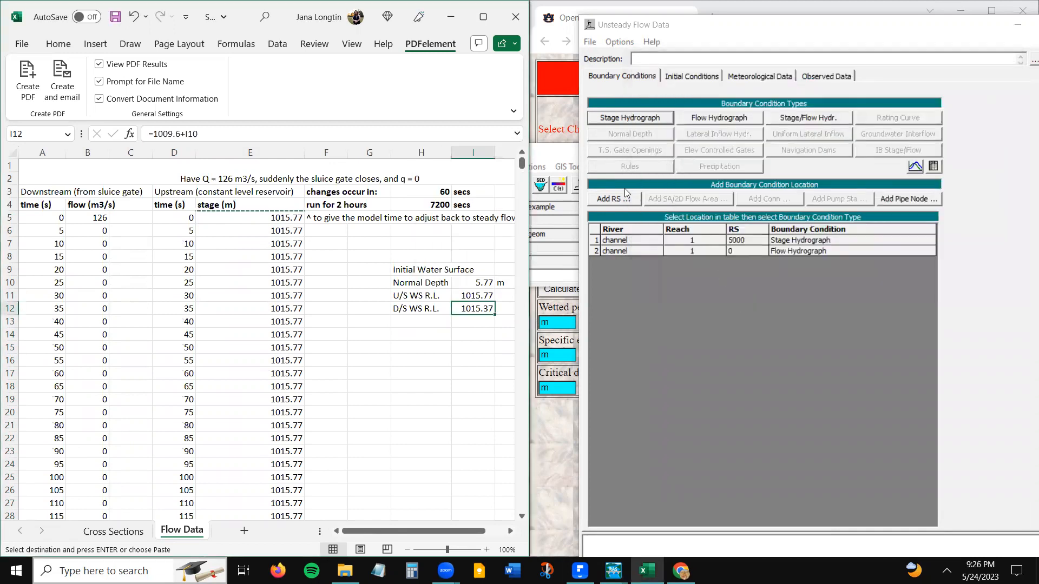
- Save the unsteady flow data with the title "chaudhry 14.1 unsteady flow" in the Assignments folder
left_click(590, 42)
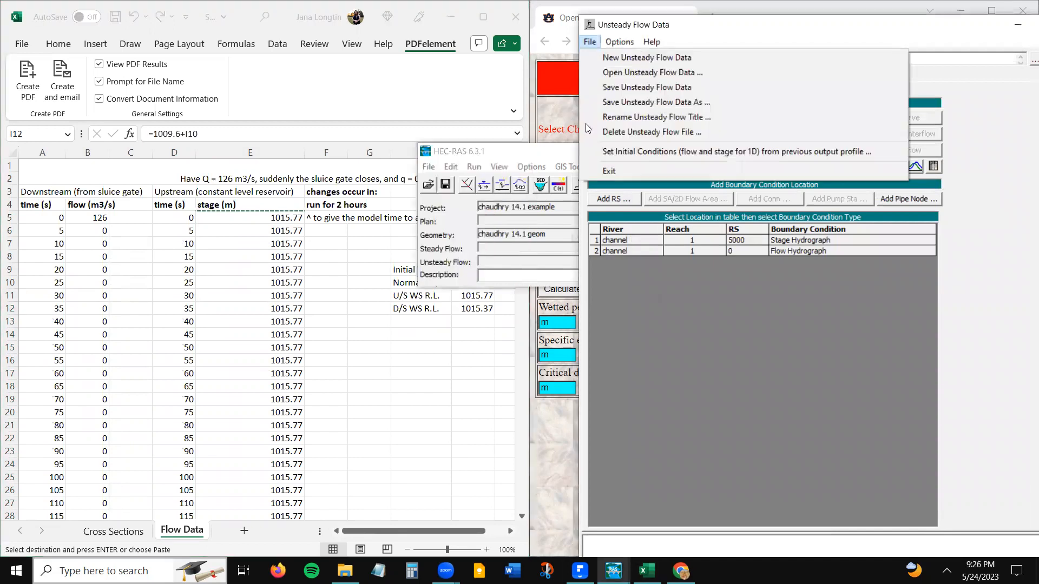
left_click(630, 88)
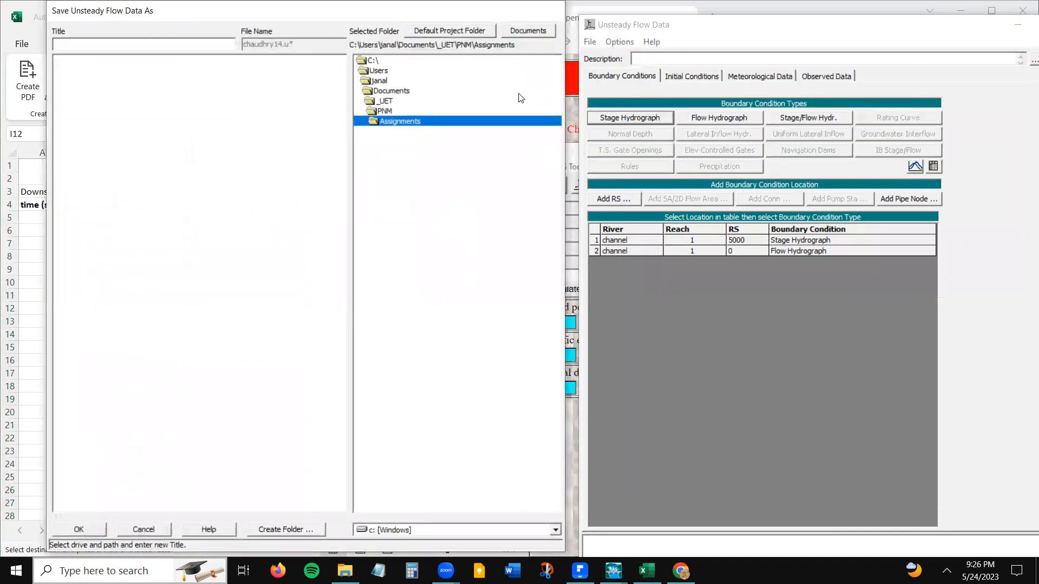
type("chaudhry 14.1 unsteady flow")
key("Return")
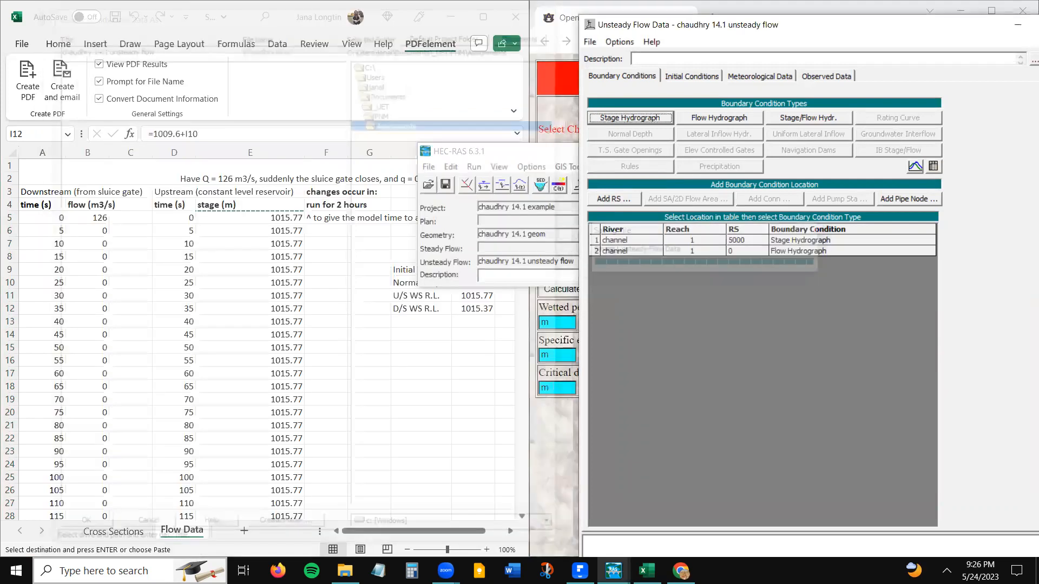
- Open the Unsteady Flow Analysis and create a new plan titled "chaudhry 14.1 plan" with the short identifier 1
left_click(500, 156)
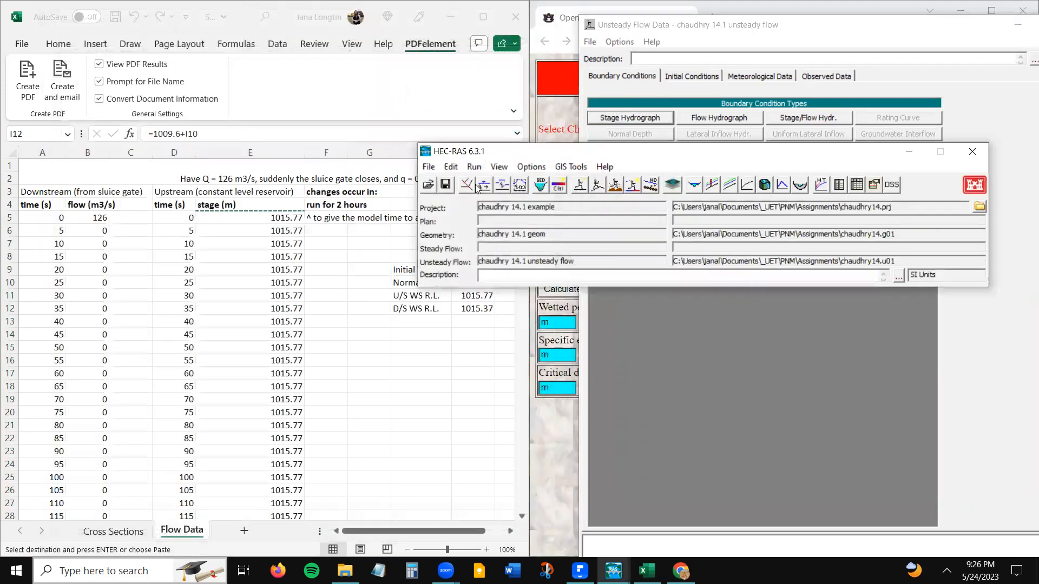
left_click(598, 185)
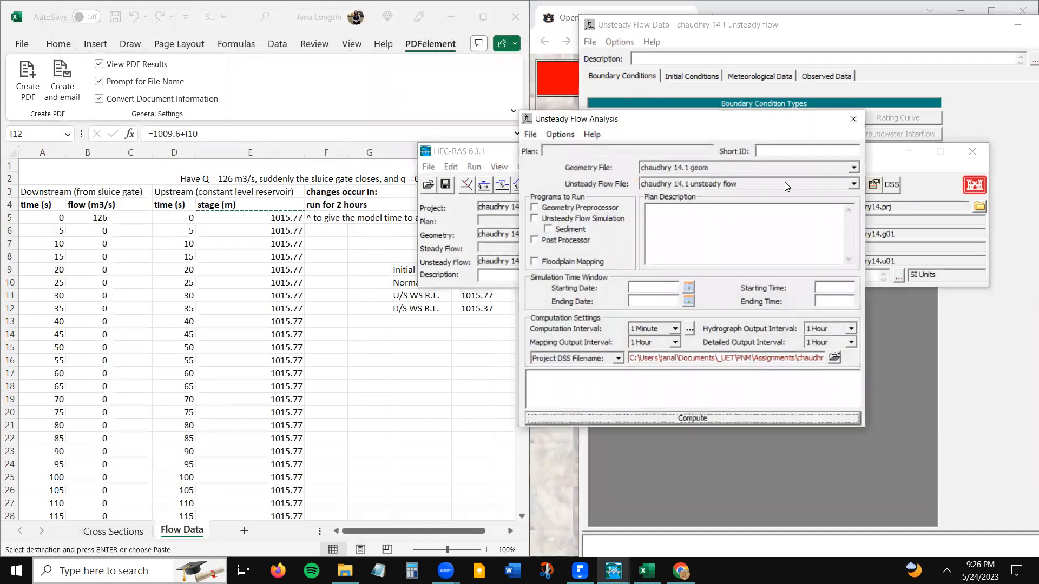
left_click(531, 135)
left_click(543, 150)
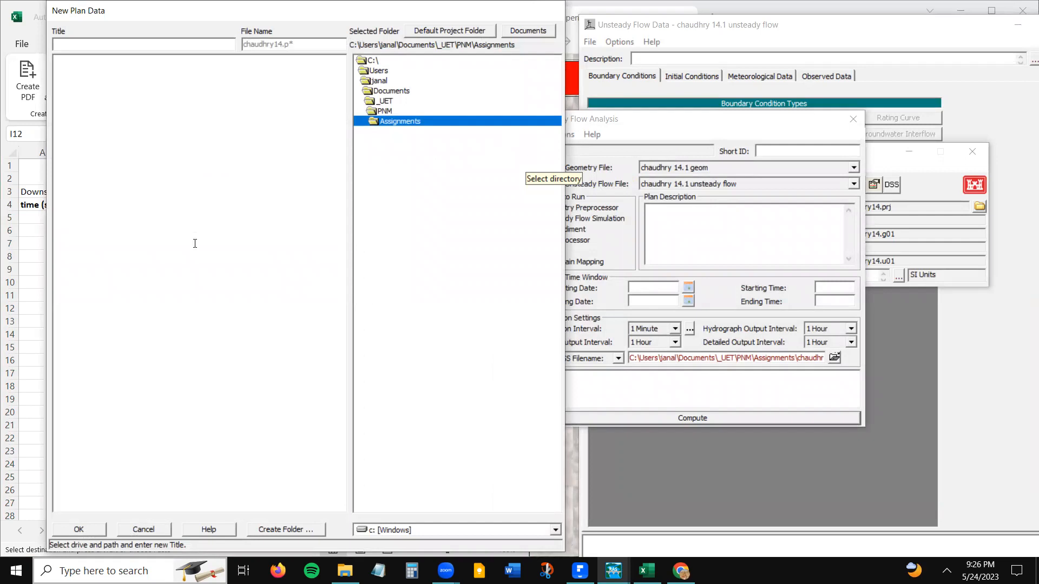
type("chaudh")
type("ry ")
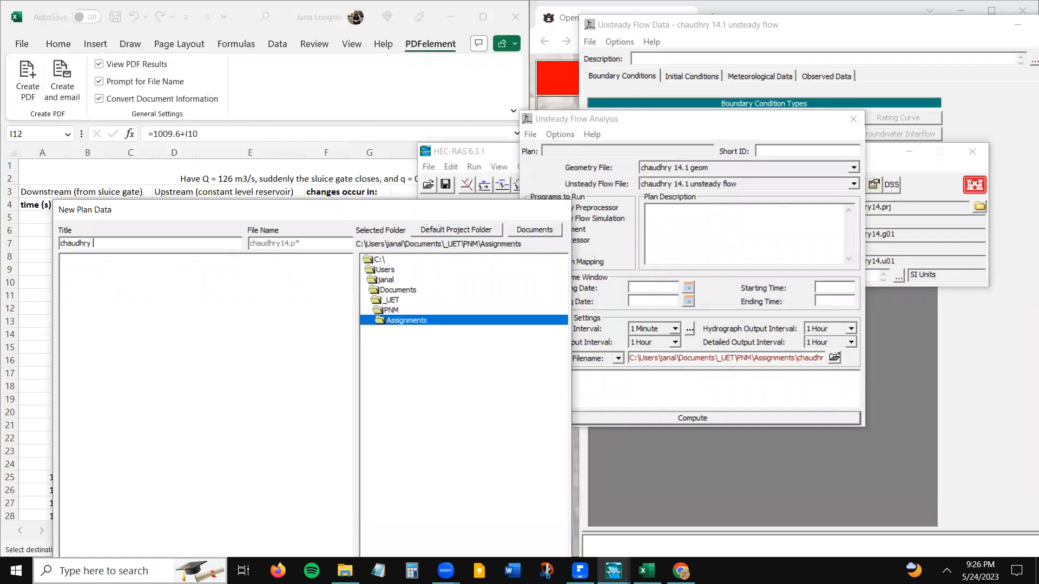
type("13.1 plan")
key("Return")
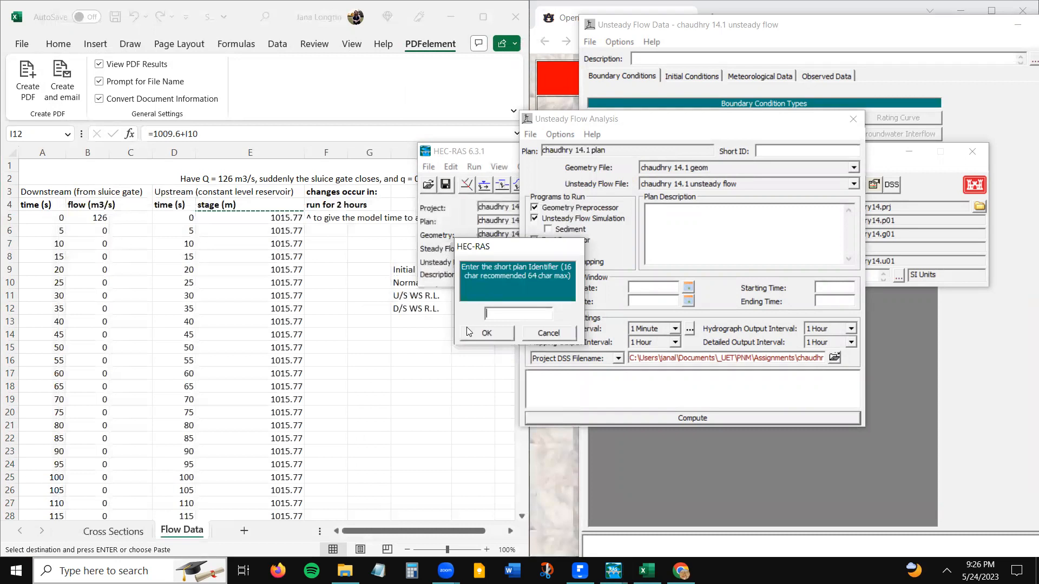
type("1")
left_click(468, 331)
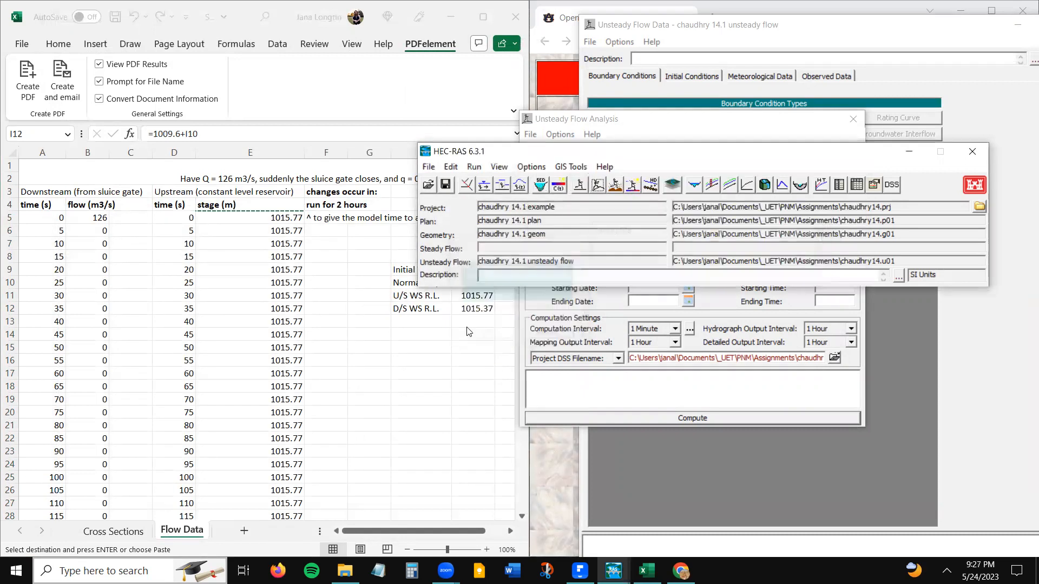
- Reopen the Unsteady Flow Analysis and set both the starting and ending dates of the simulation to 16SEP2008
left_click(597, 185)
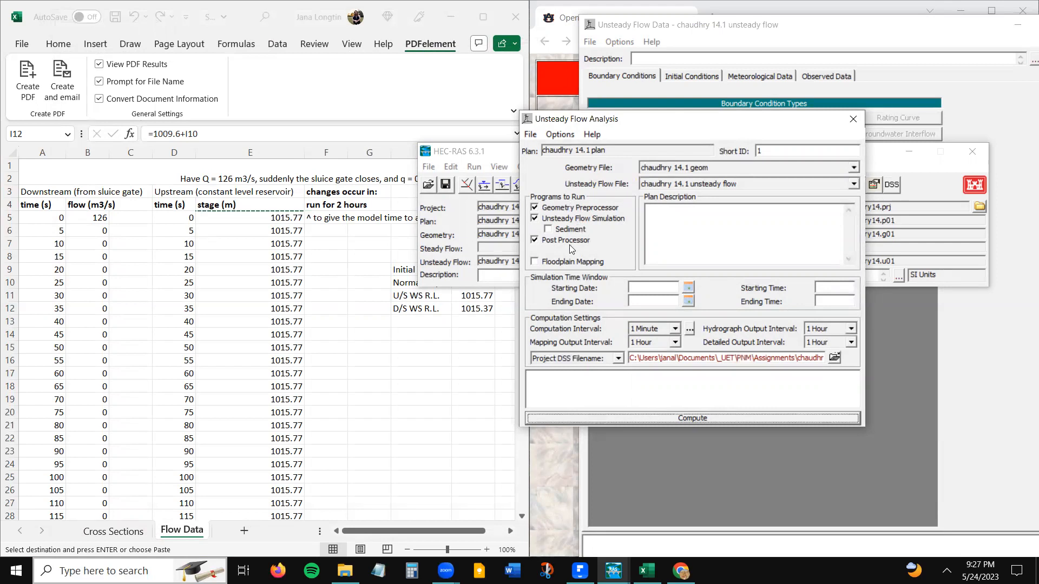
left_click(687, 292)
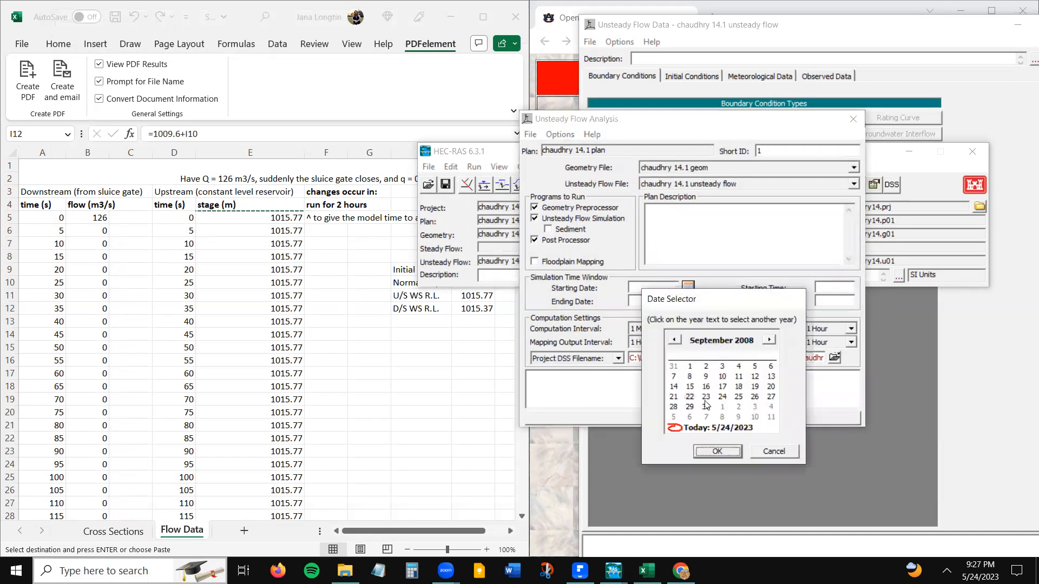
left_click(705, 386)
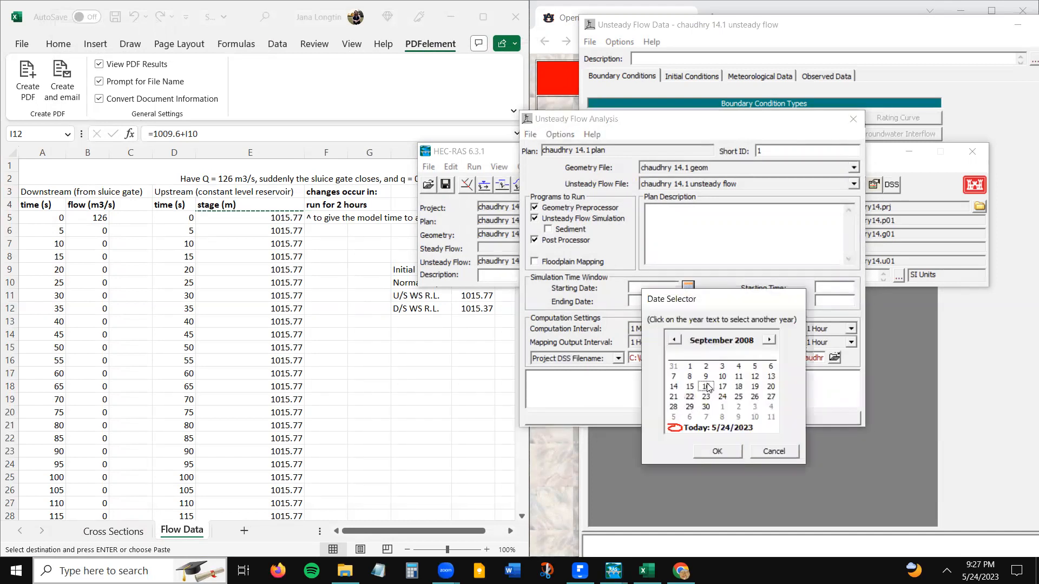
left_click(724, 451)
double_click(664, 287)
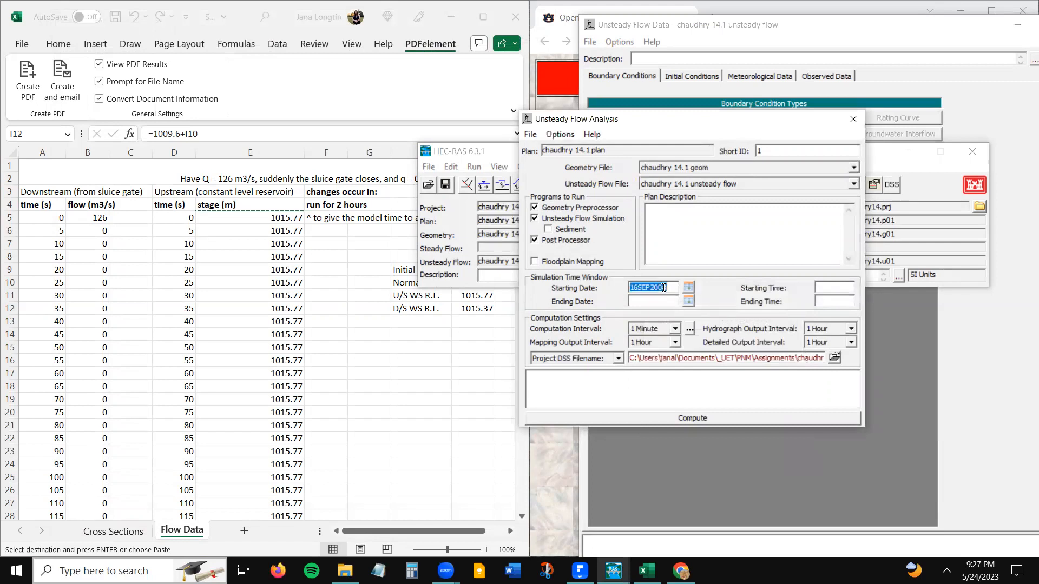
key("ctrl+c")
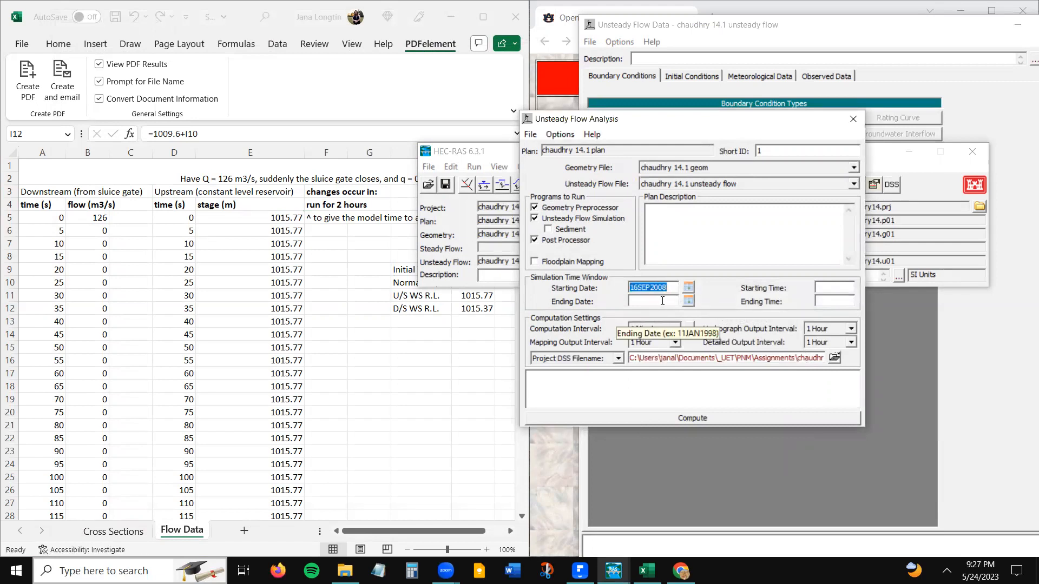
left_click(660, 302)
key("ctrl+v")
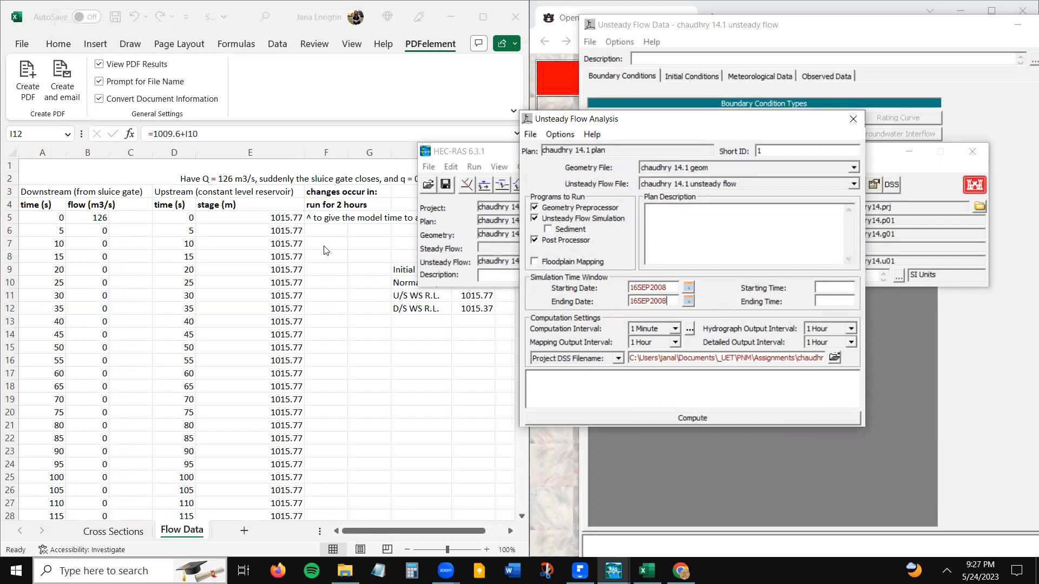
- Check the run duration on Excel's Flow Data sheet, then set the simulation's starting time to 0000 and ending time to 0200 in HEC-RAS
key("alt+Tab")
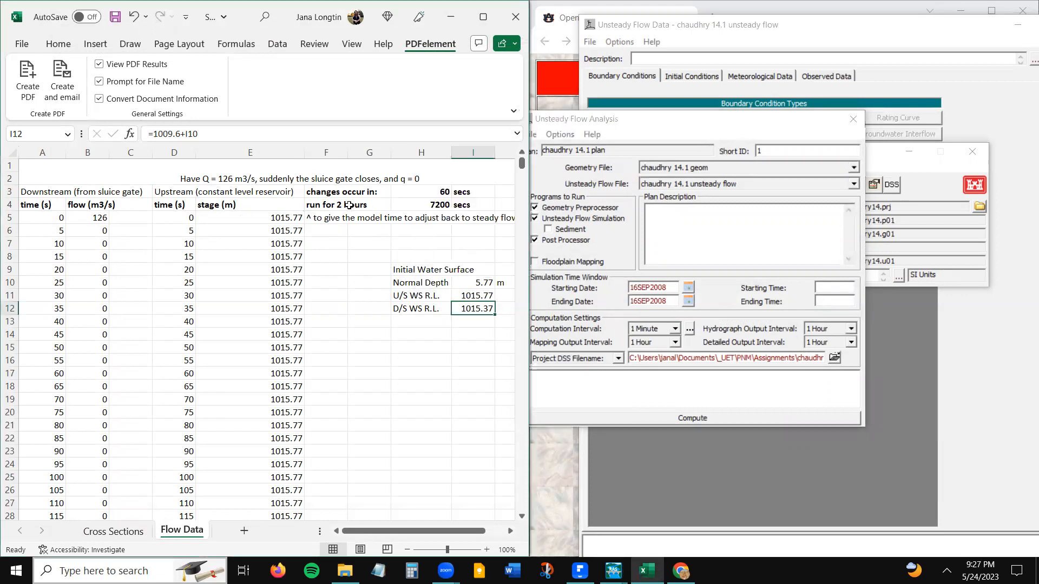
left_click(327, 204)
left_click(429, 204)
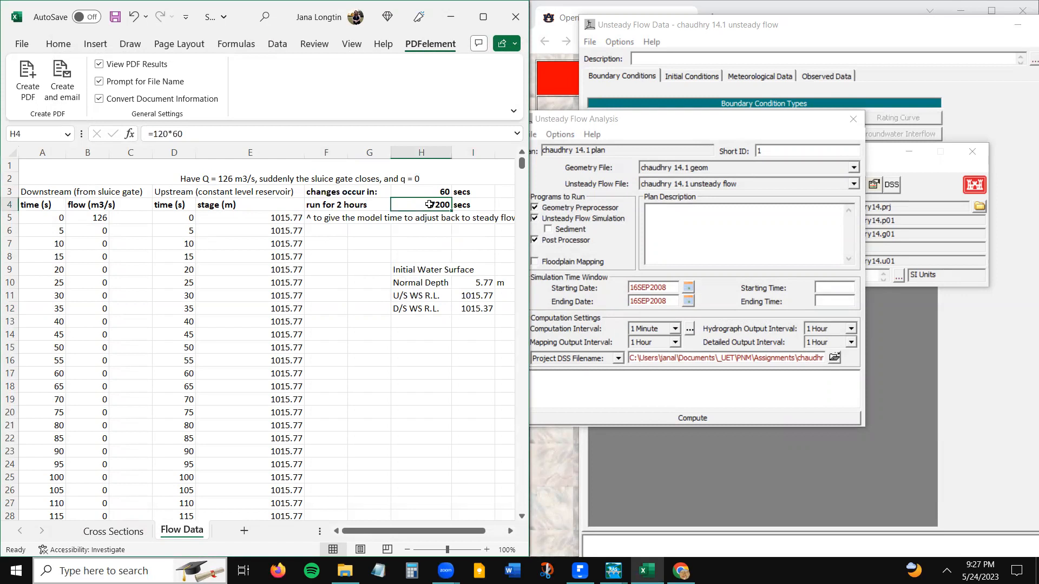
left_click(835, 287)
type("00")
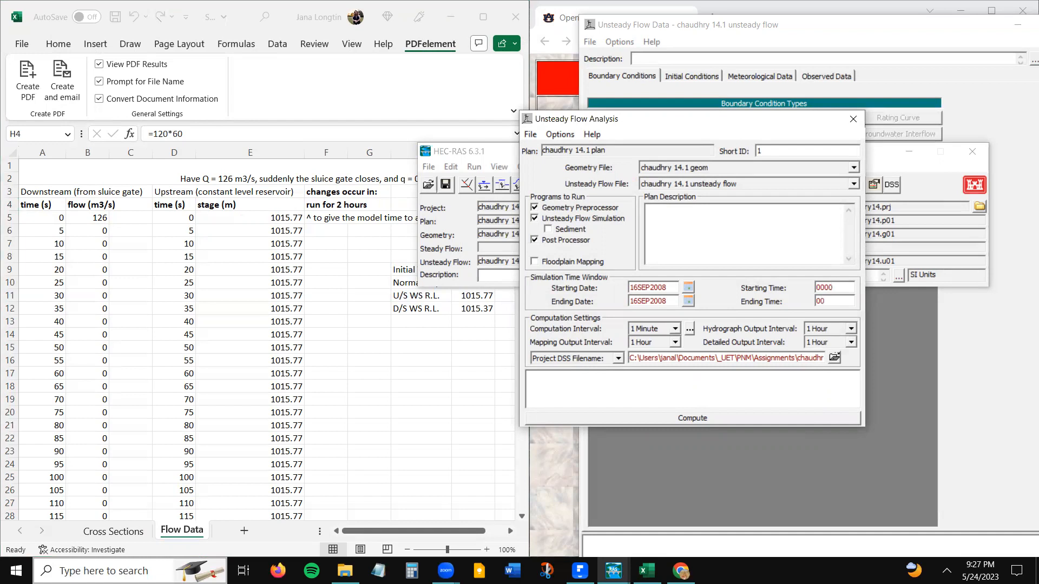
type("200")
left_click_drag(838, 302, 818, 304)
left_click(833, 289)
- Check the upstream time steps in Excel, then set the HEC-RAS plan's computation interval to 5 Second
left_click(180, 219)
left_click_drag(180, 219, 178, 298)
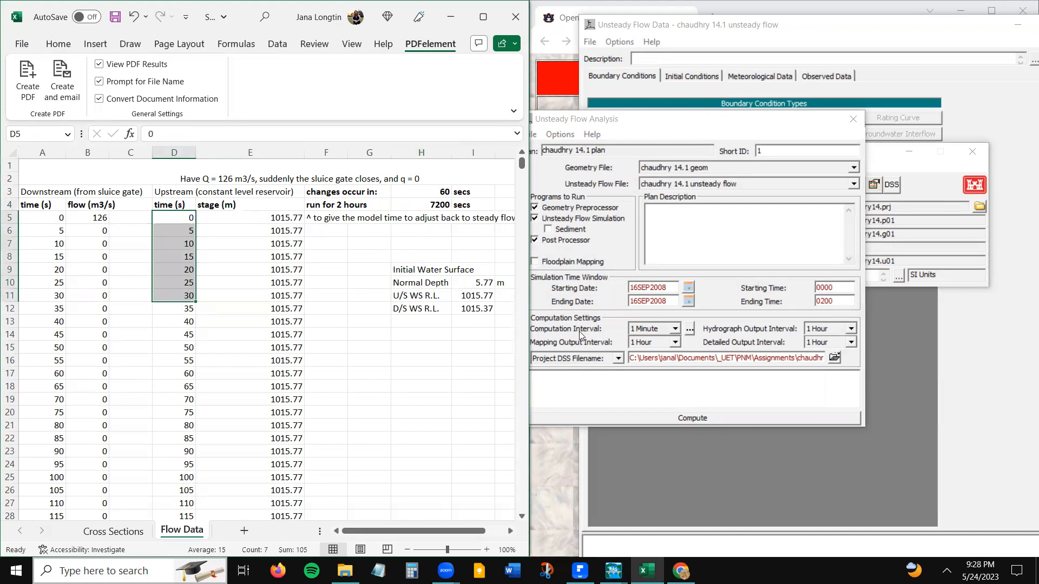
left_click(675, 329)
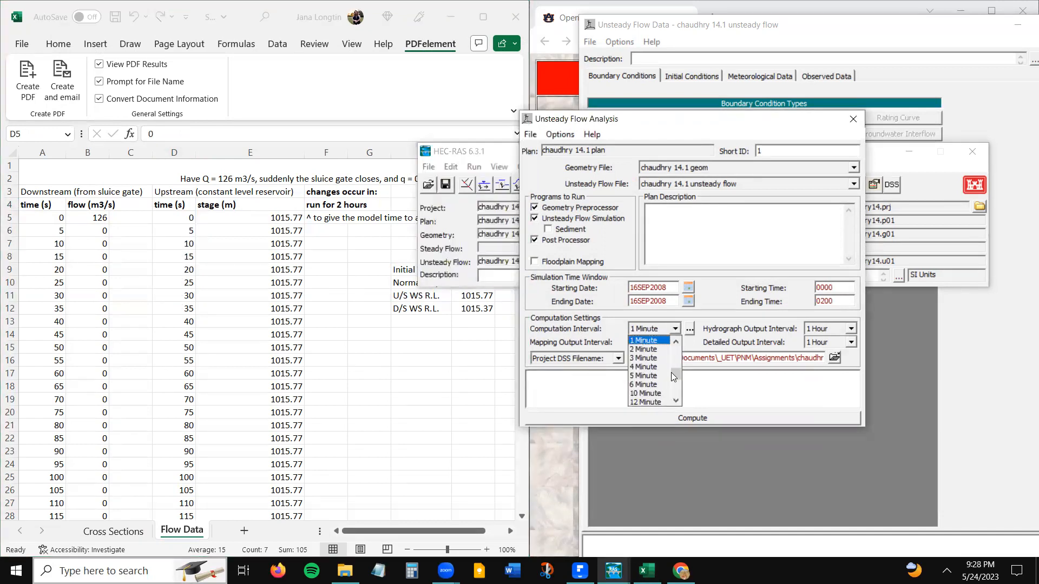
left_click_drag(677, 375, 678, 351)
left_click(677, 401)
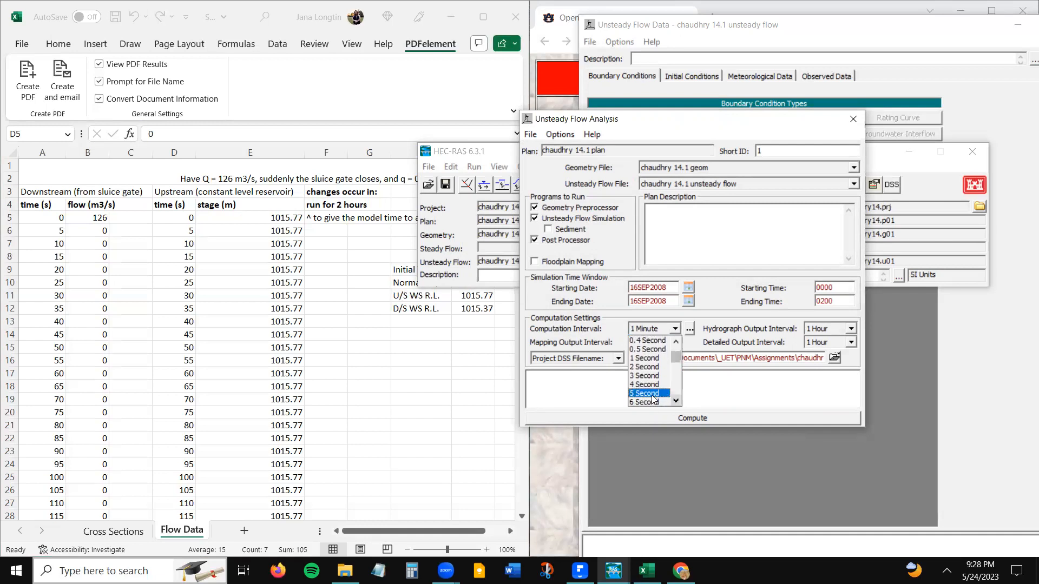
left_click(647, 400)
- Set both the hydrograph output interval and the detailed output interval to 5 Second
left_click(850, 328)
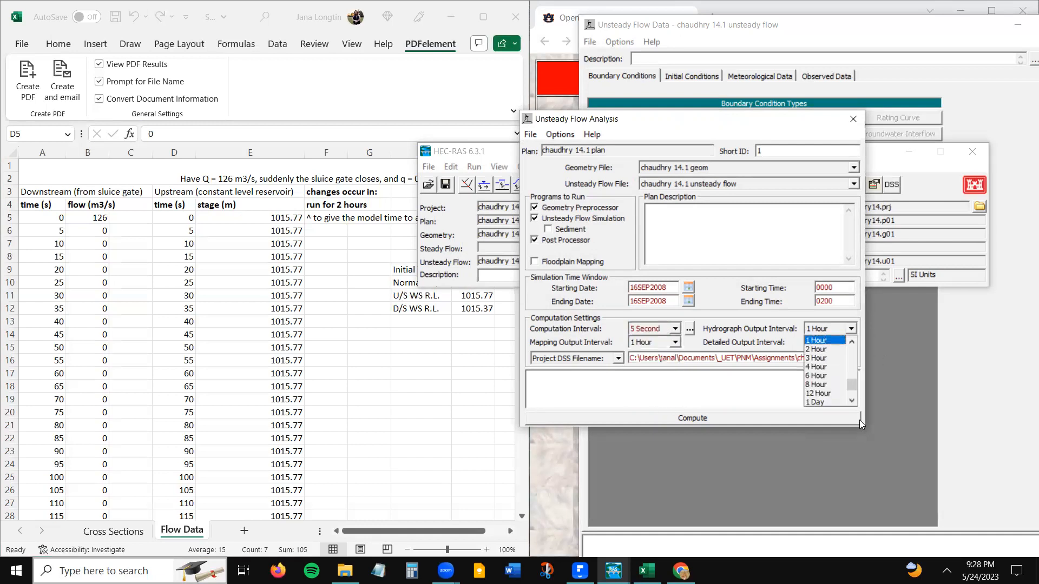
left_click_drag(852, 386, 847, 357)
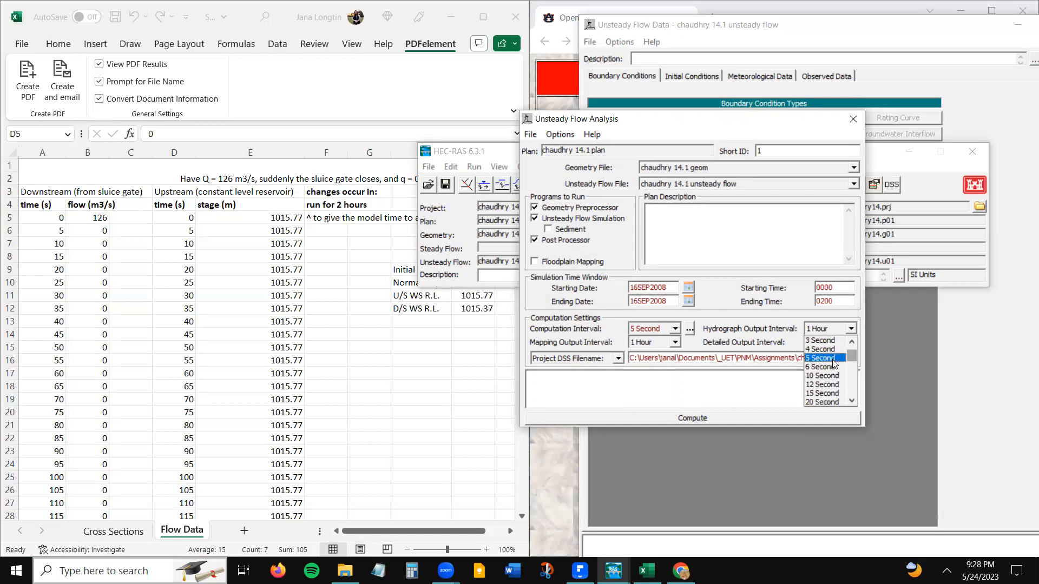
left_click(836, 359)
left_click(851, 343)
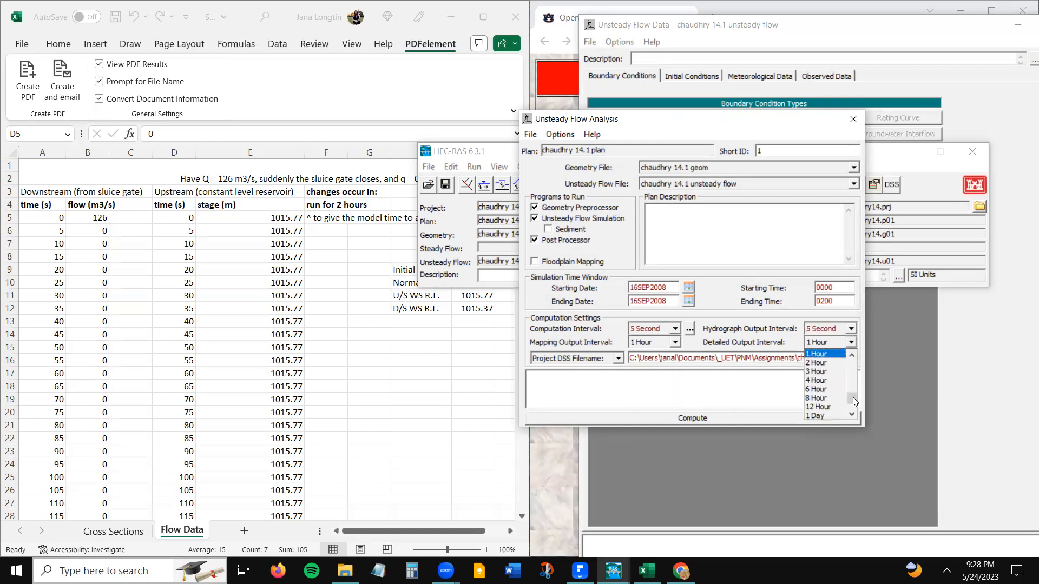
left_click_drag(853, 397, 849, 372)
left_click(834, 359)
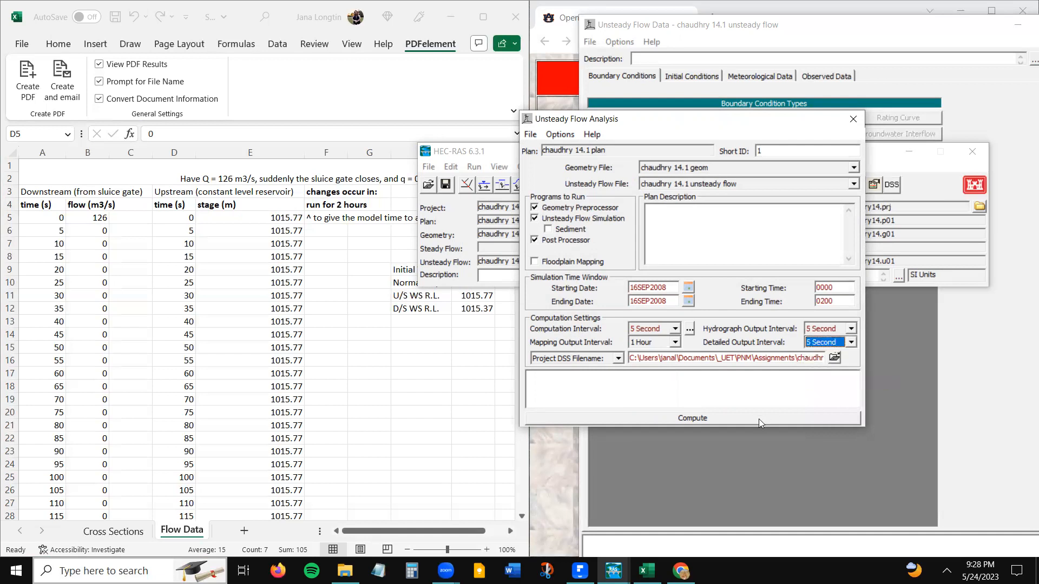
- Save the plan, compute the unsteady flow simulation, and close the finished computations report
left_click(530, 134)
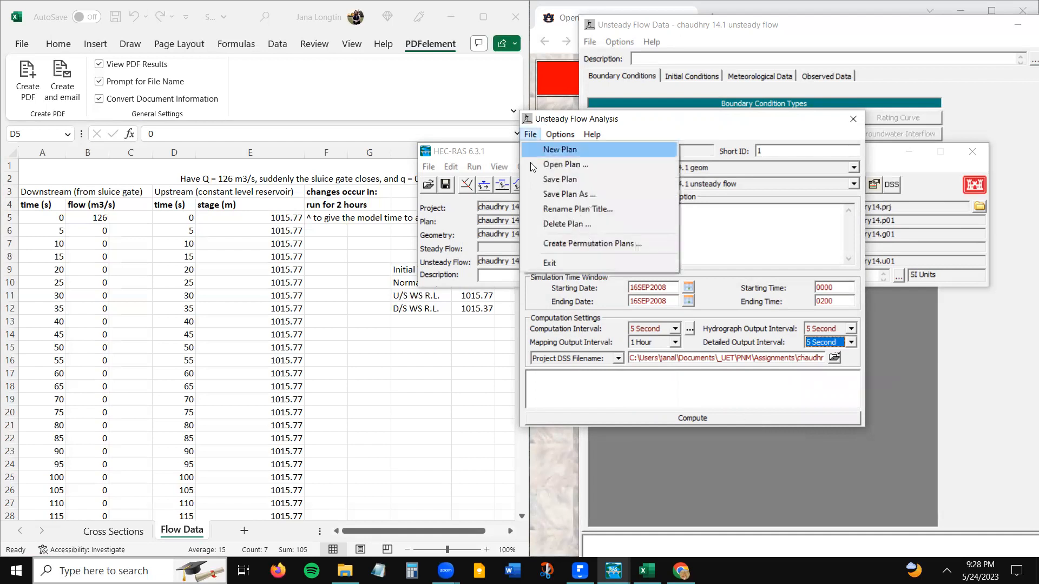
left_click(559, 179)
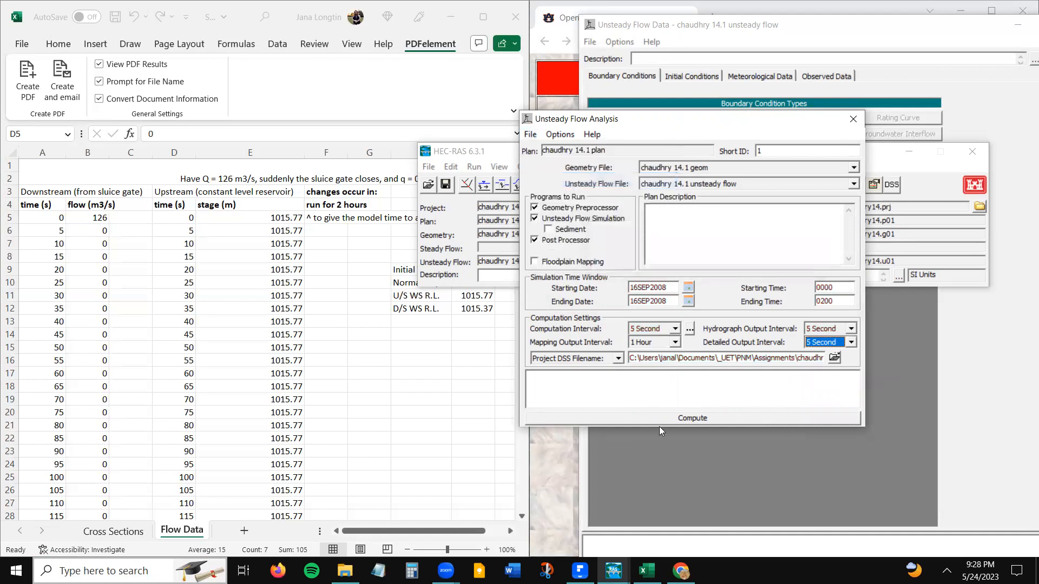
left_click(673, 417)
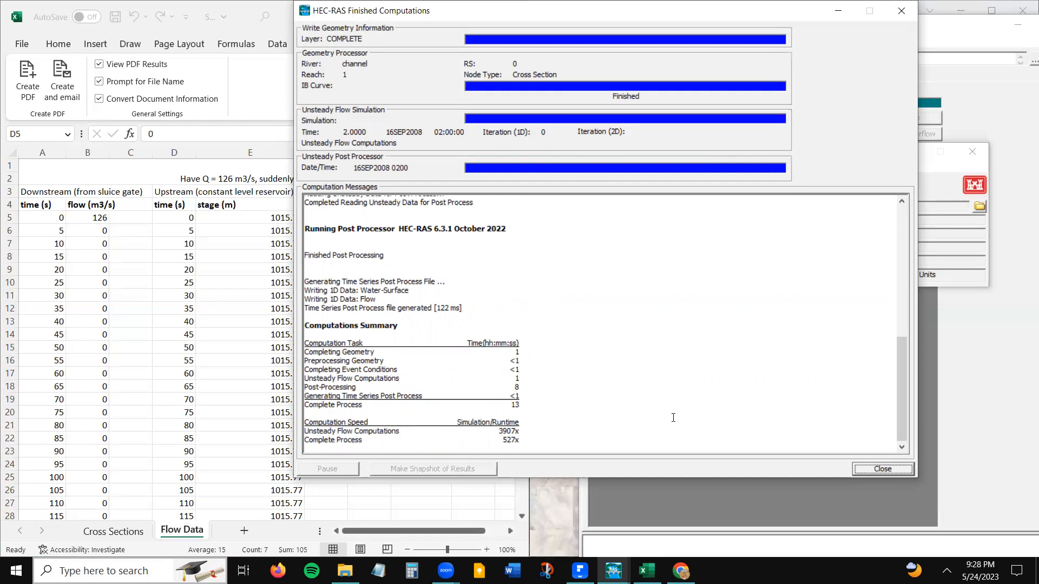
left_click(902, 469)
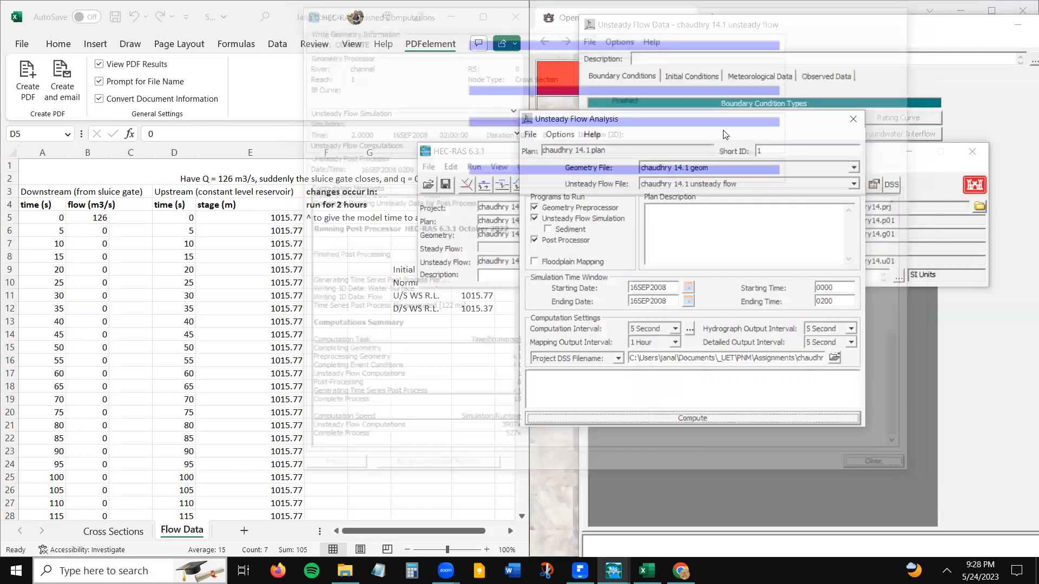
- Open the water surface profile plot for the channel and play its animation over the simulation period
left_click(882, 161)
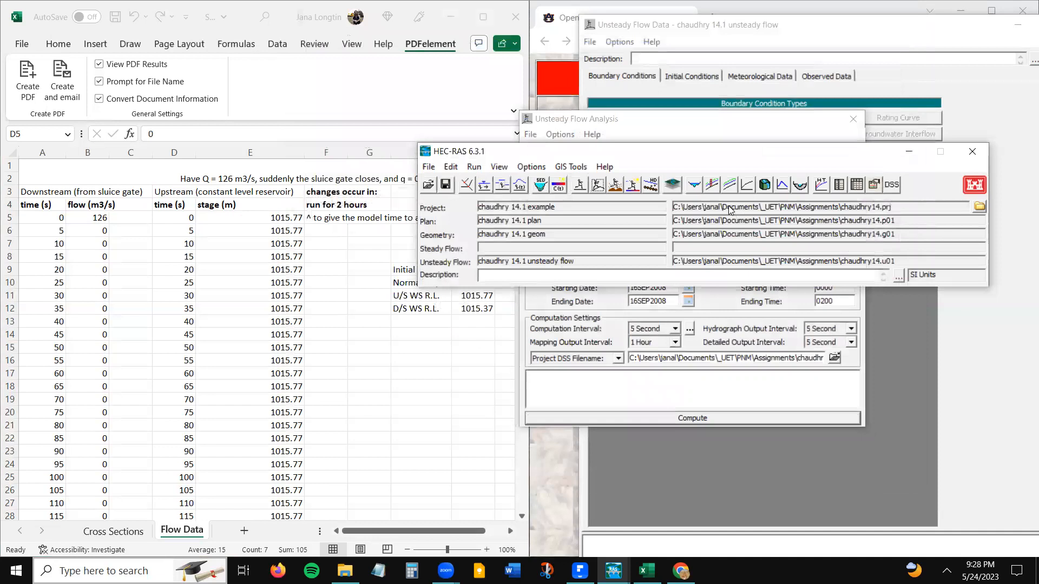
left_click(711, 184)
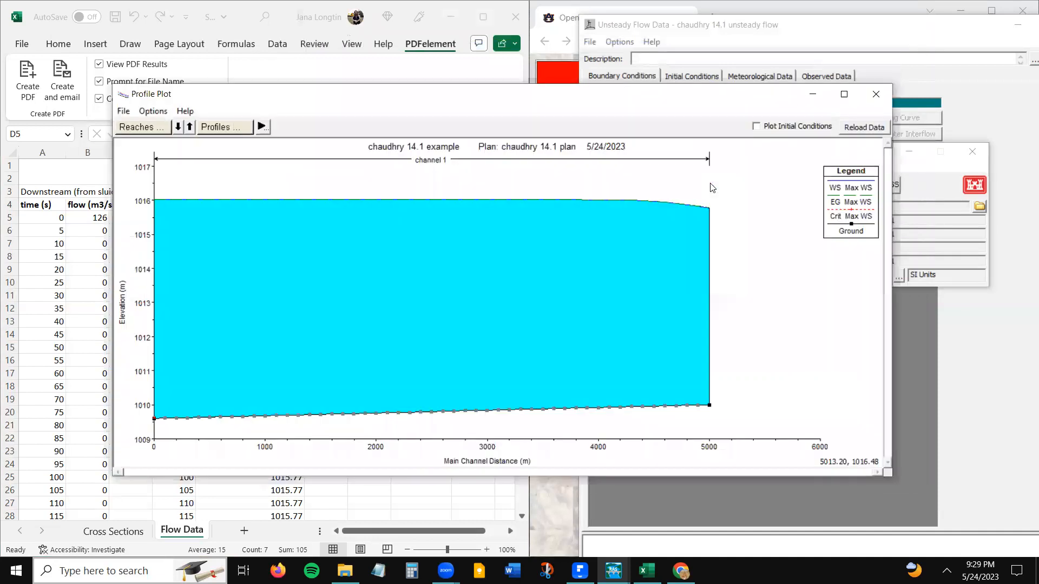
left_click(262, 126)
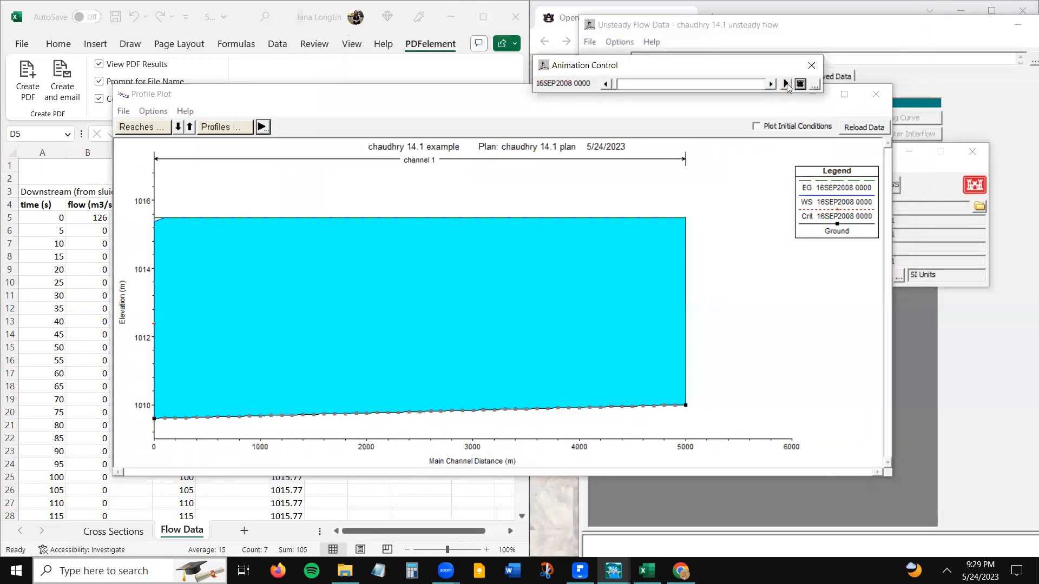
left_click(787, 83)
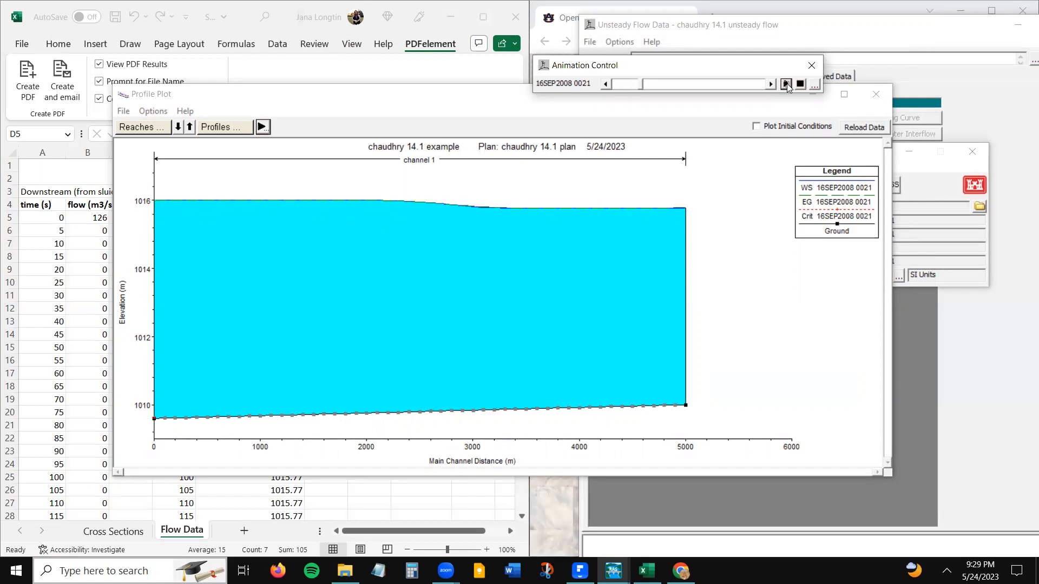
- Replay the profile animation with the speed set towards zero delay, then close the animation control and the profile plot
left_click(814, 84)
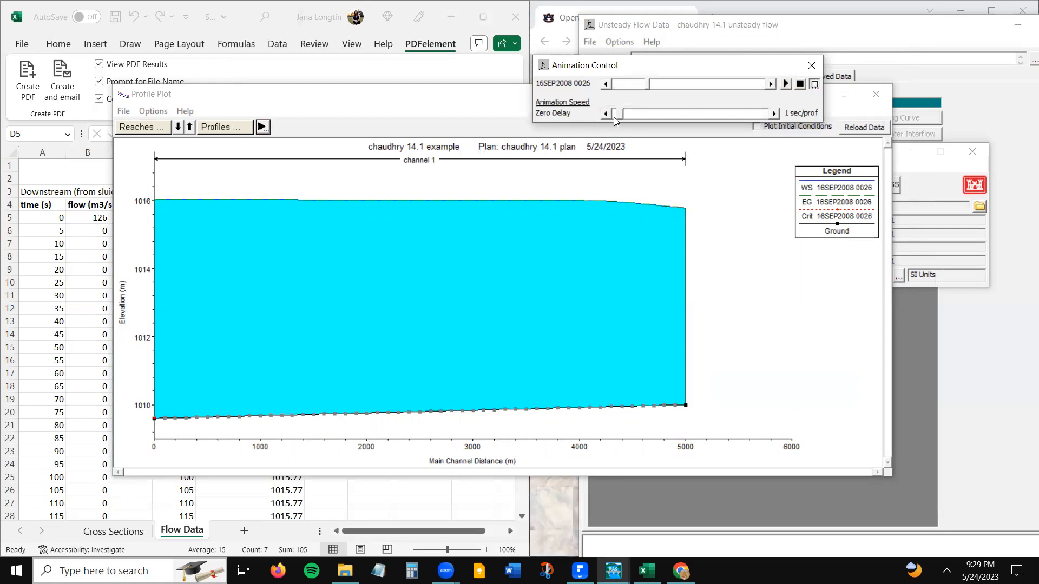
left_click(607, 113)
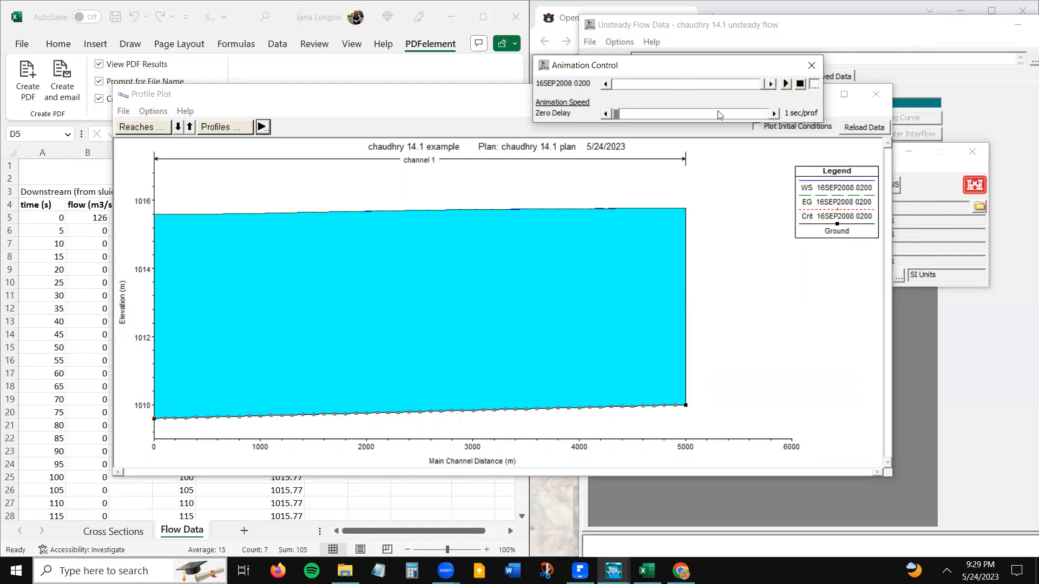
left_click_drag(756, 84, 743, 87)
left_click(785, 86)
left_click(810, 67)
left_click(875, 95)
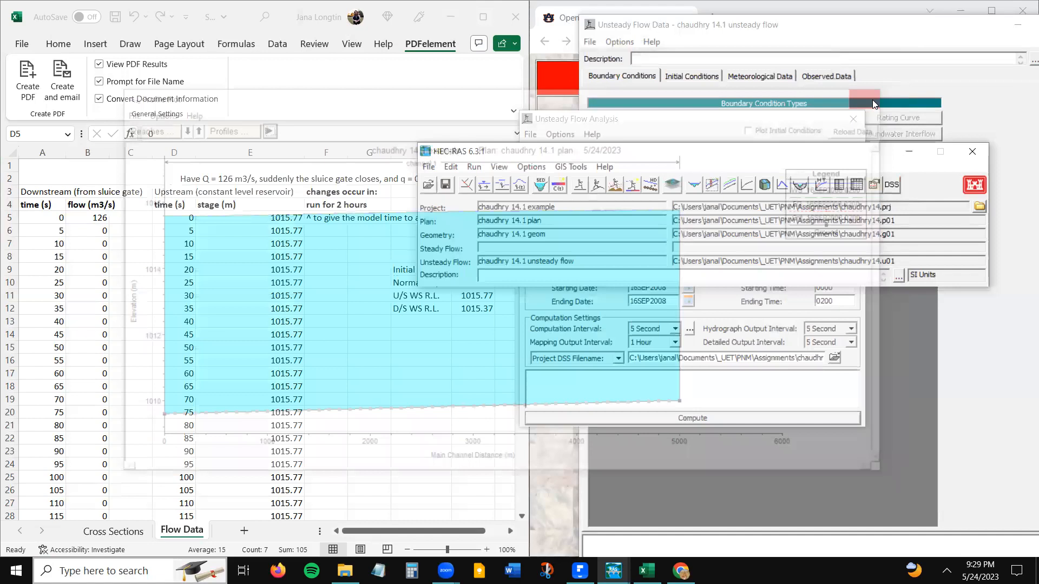
- In a maximized geometric data editor, add a new inline structure at river station -1 in reach 1 of the channel
left_click(466, 185)
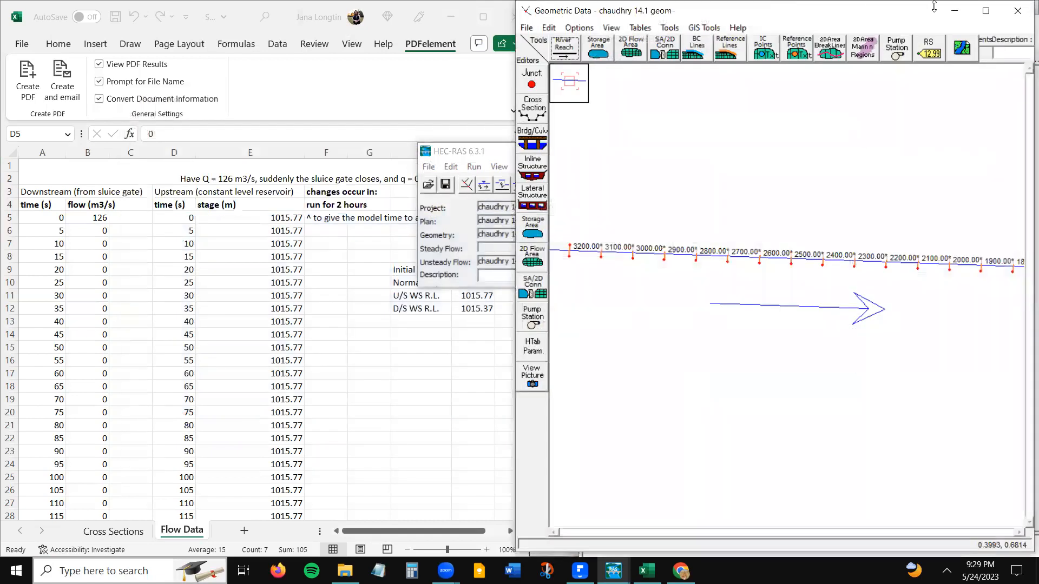
left_click(986, 12)
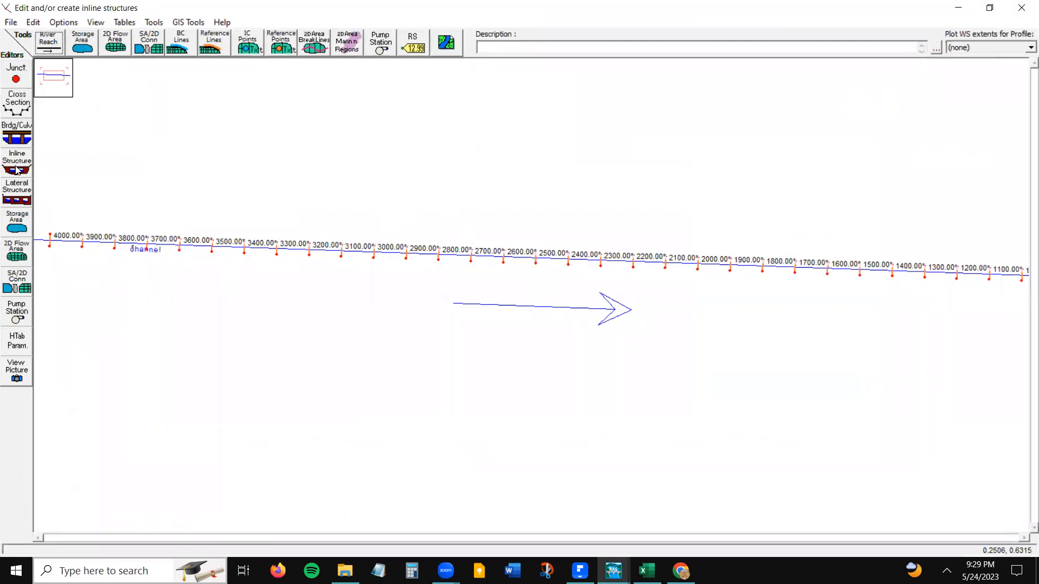
left_click(17, 168)
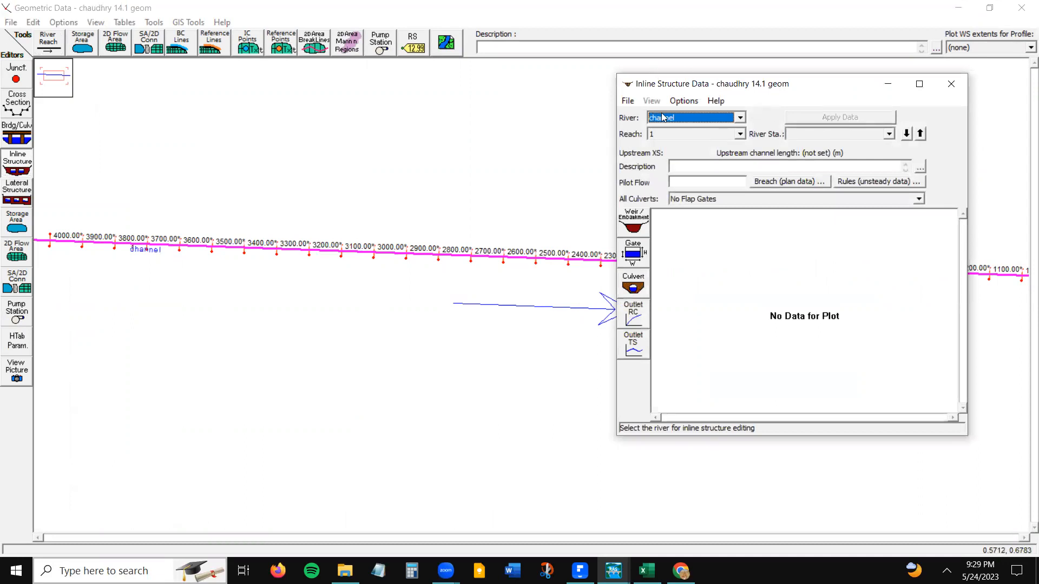
left_click(683, 101)
left_click(691, 120)
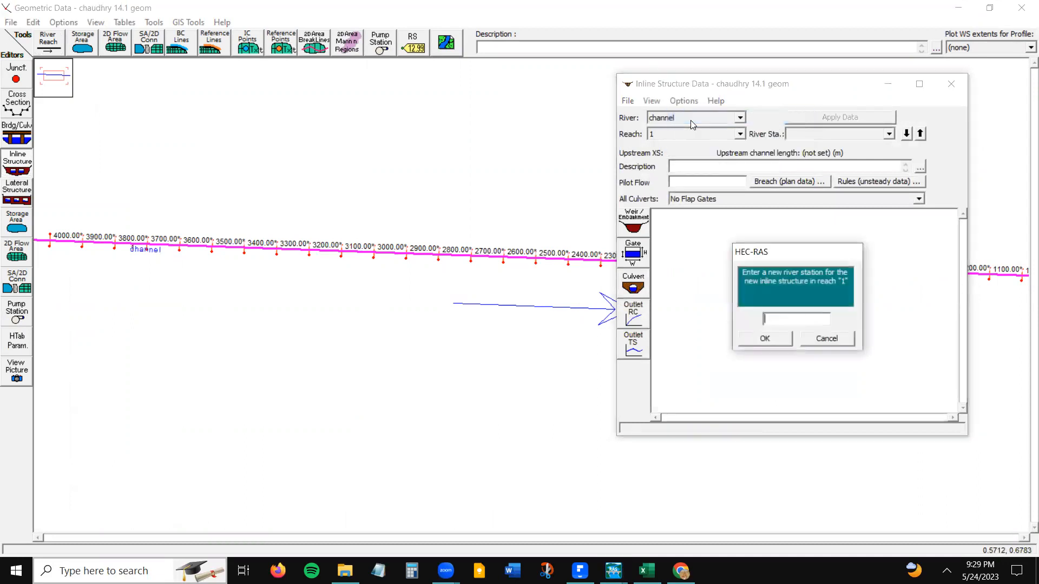
type("-1")
key("Return")
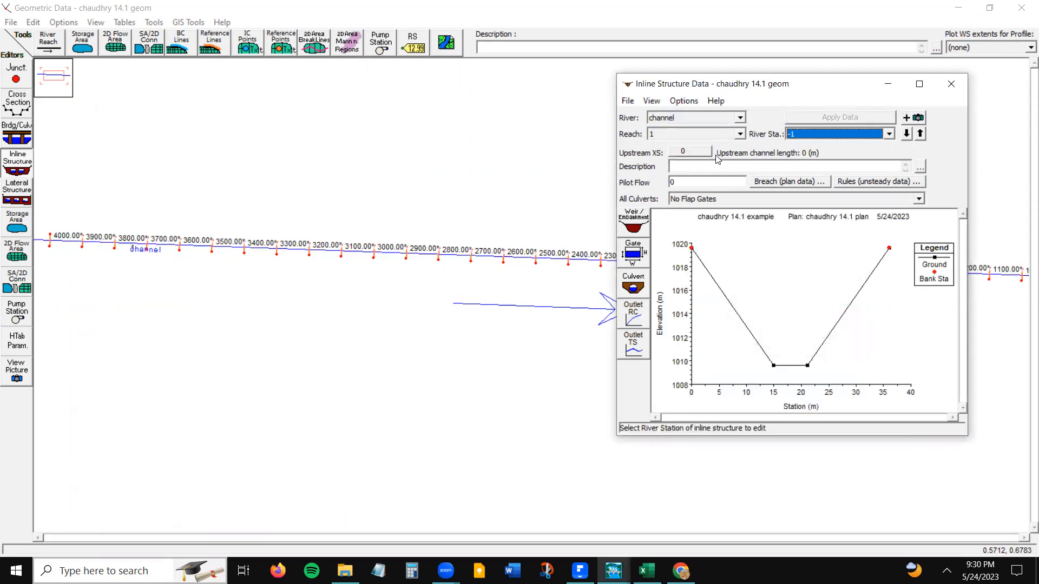
- Examine the sluice gate settings for the inline structure, cancel without entering any, and close the structure and geometry editors
left_click(630, 258)
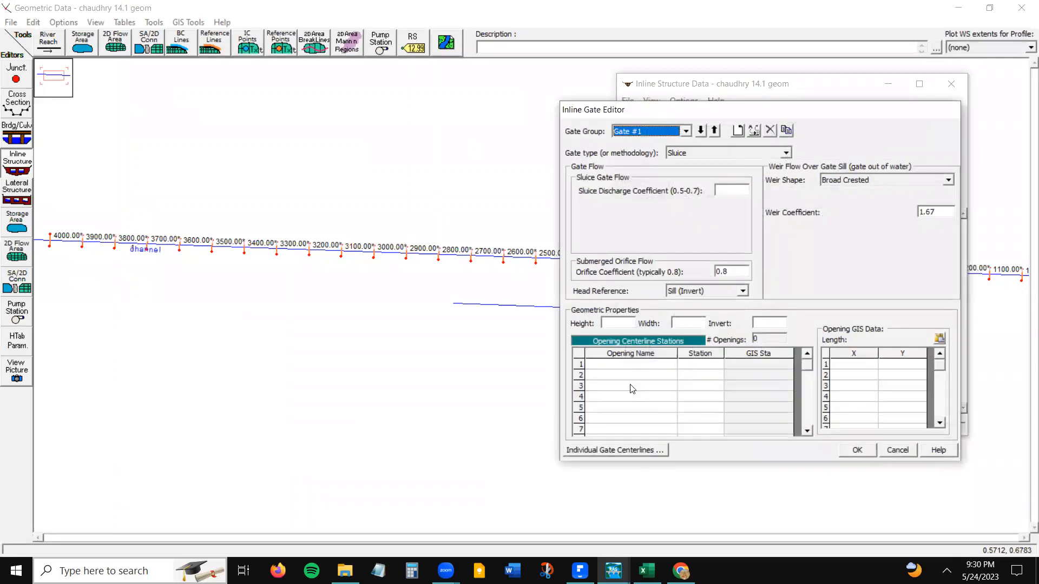
left_click(896, 450)
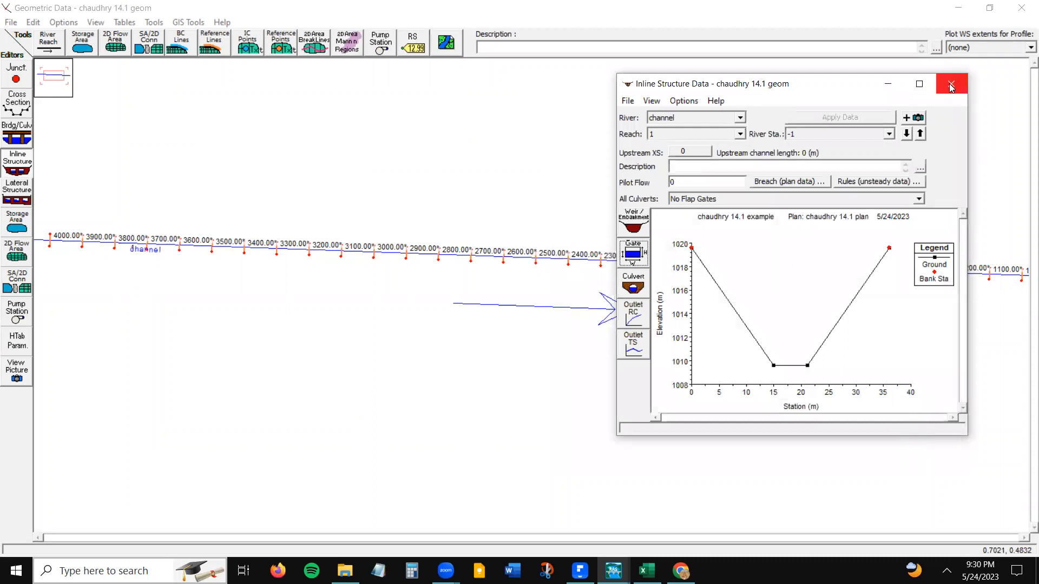
left_click(951, 83)
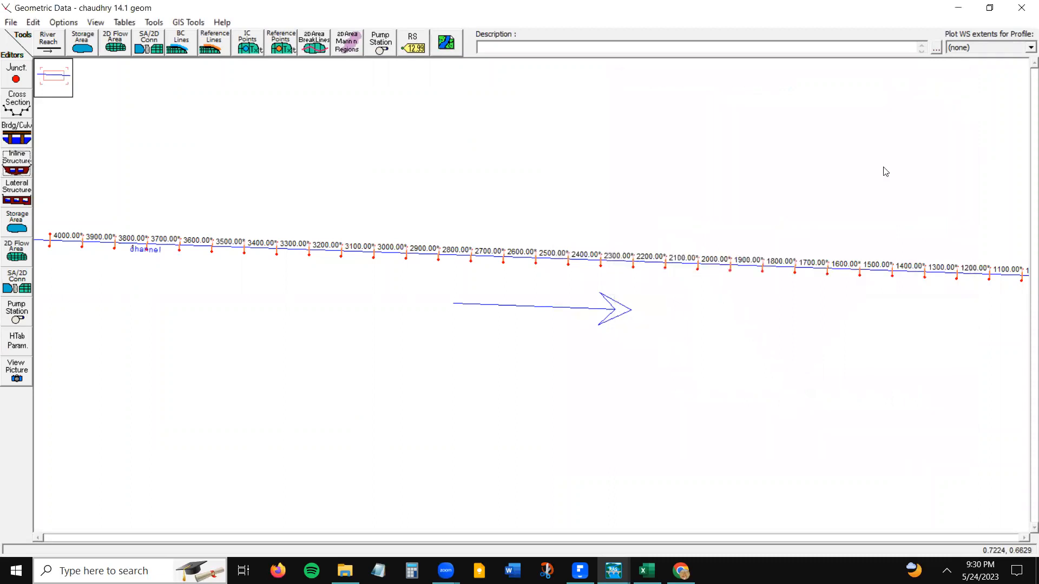
left_click(1022, 8)
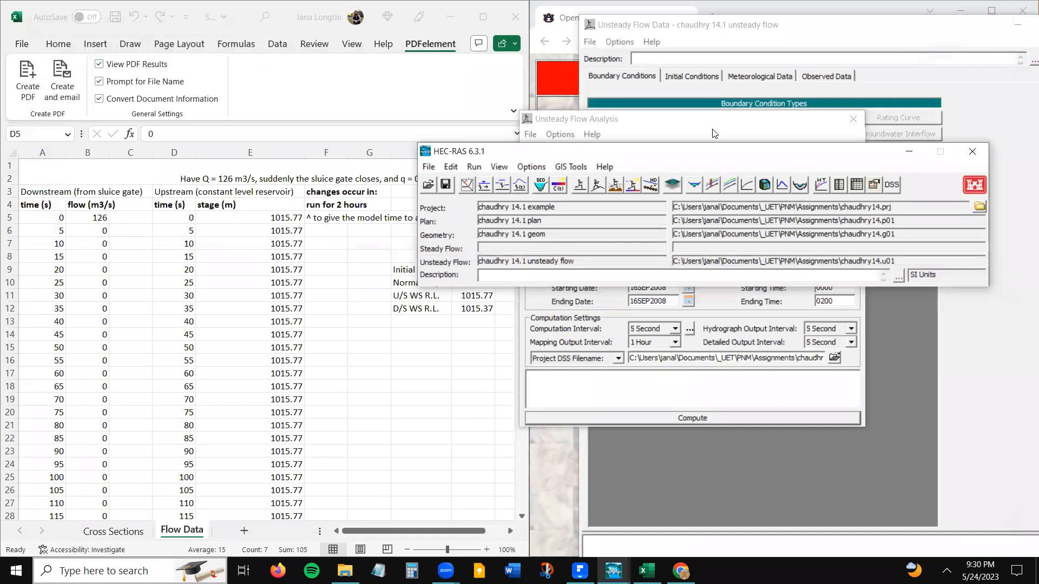